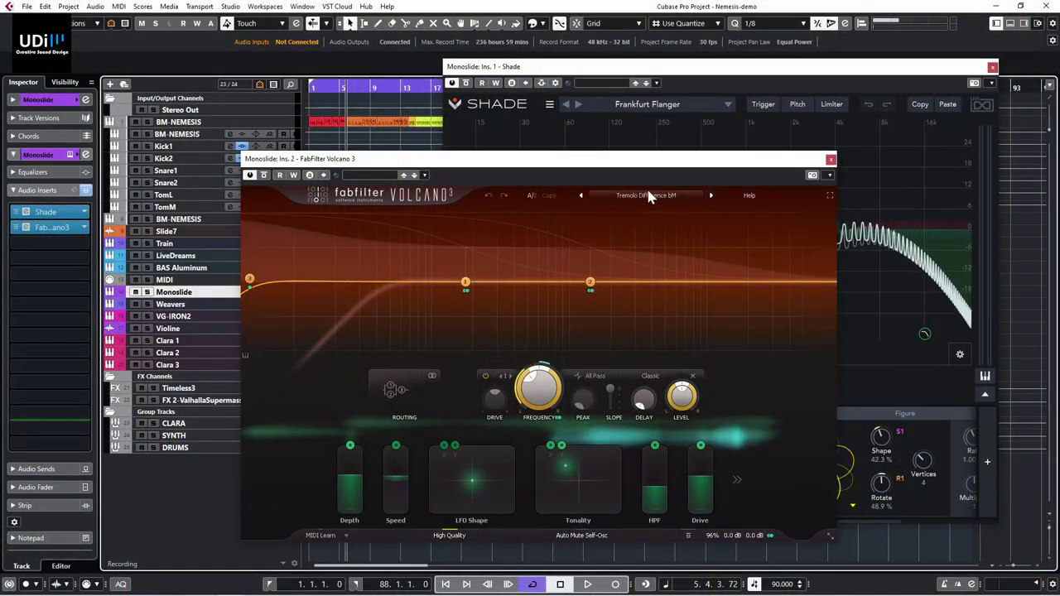
Step: Load the Clean preset in Volcano 3 and clear the Frankfurt Flanger preset from Shade
left_click(650, 197)
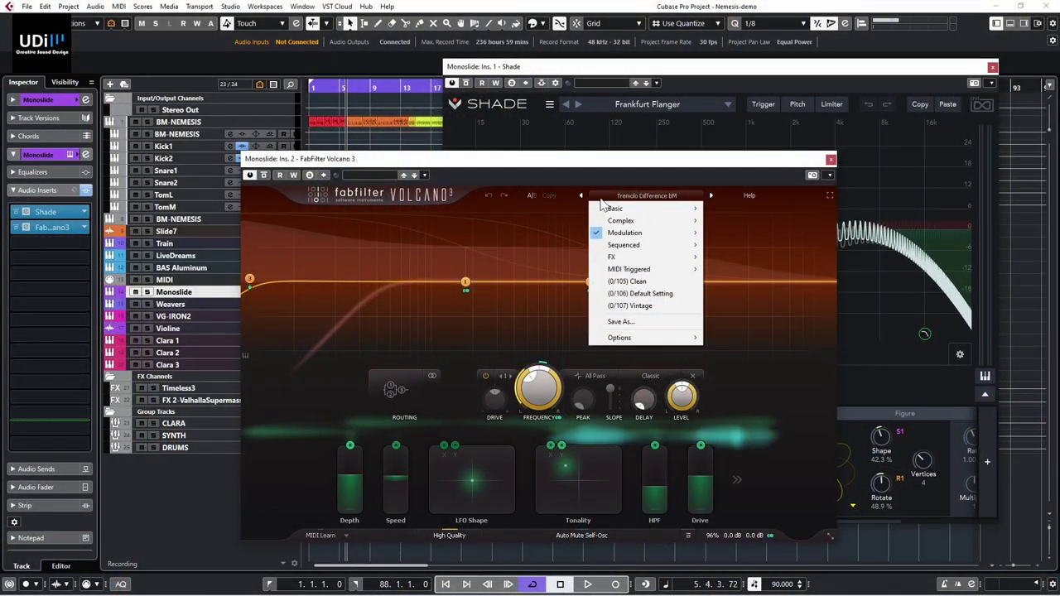
left_click(657, 286)
left_click(787, 122)
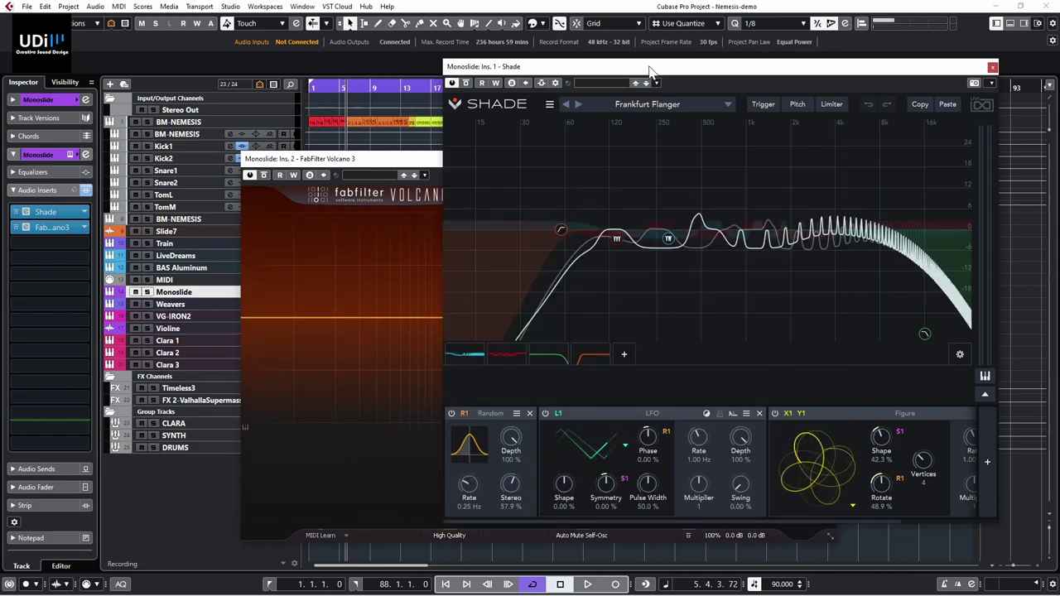
left_click(549, 104)
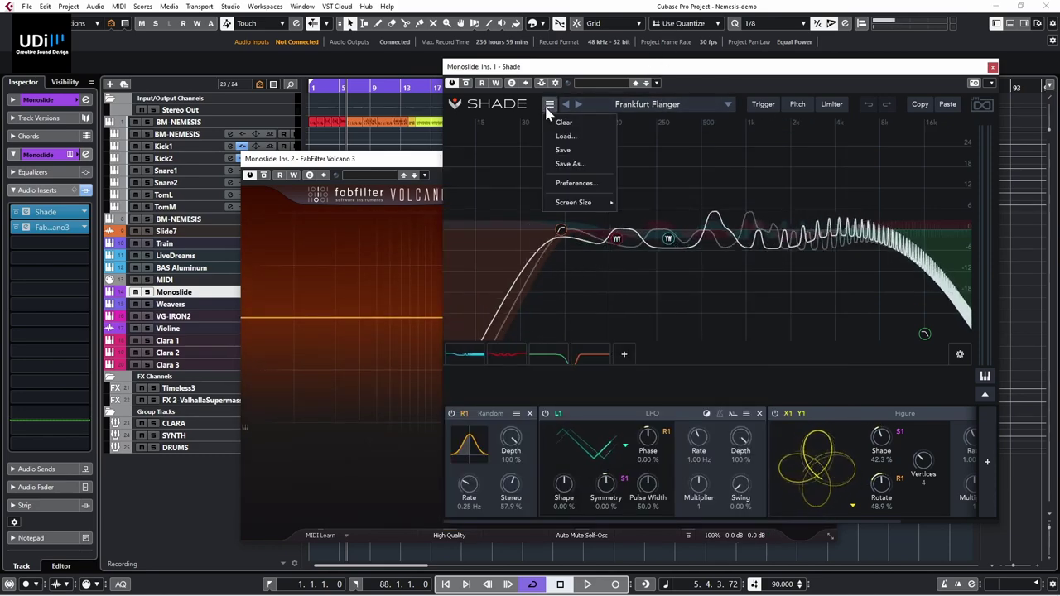
left_click(570, 123)
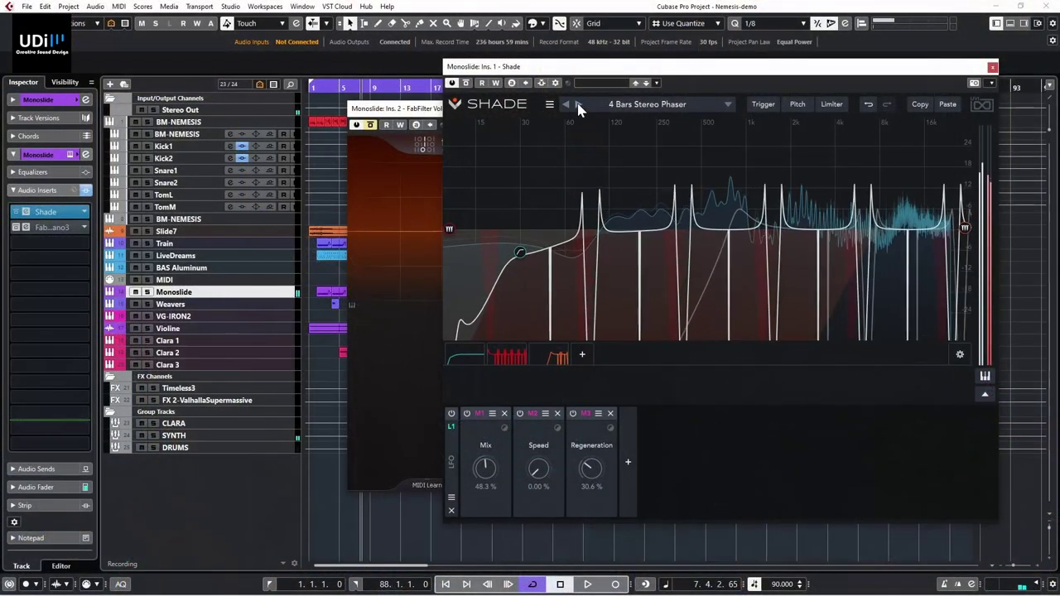
Step: Advance through Shade's presets from 4 Bars Stereo Phaser past Around Head
left_click(579, 106)
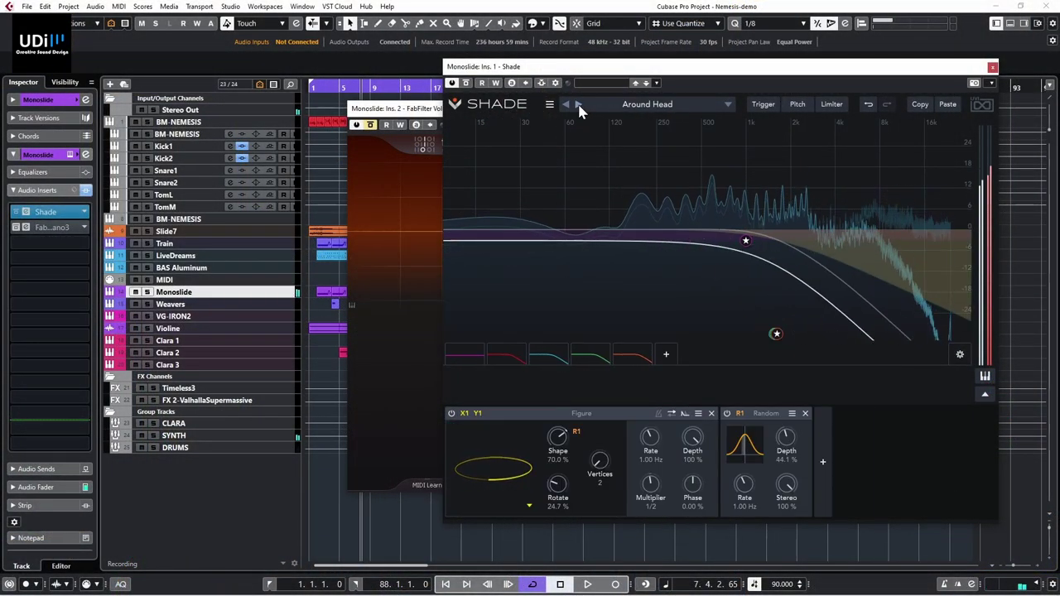
left_click(579, 106)
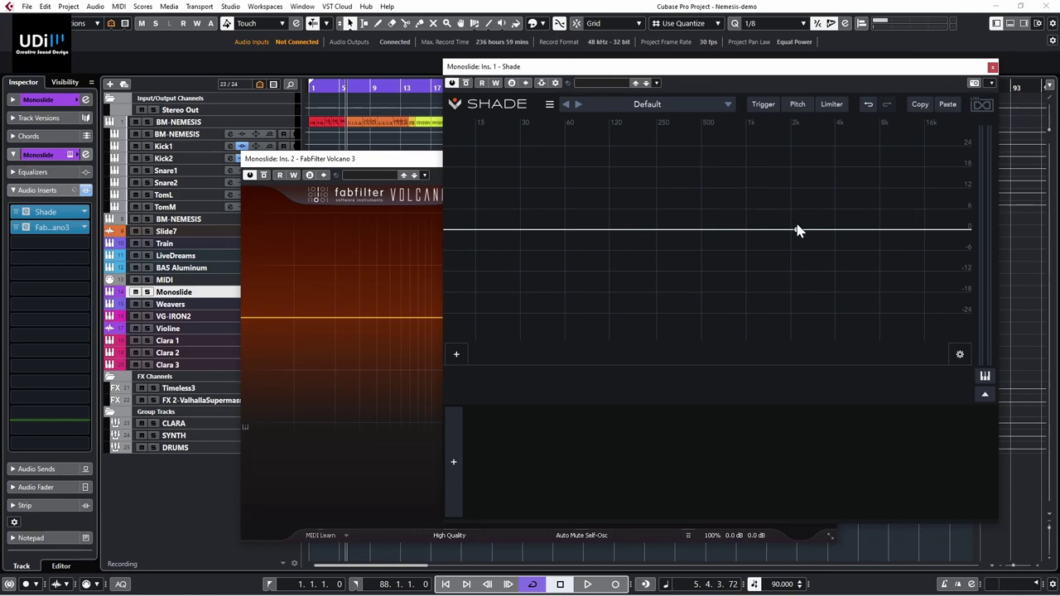
Step: Add a band at about 2.29 kHz in Shade and change its filter type to Low Pass Resonant
left_click_drag(799, 231, 800, 192)
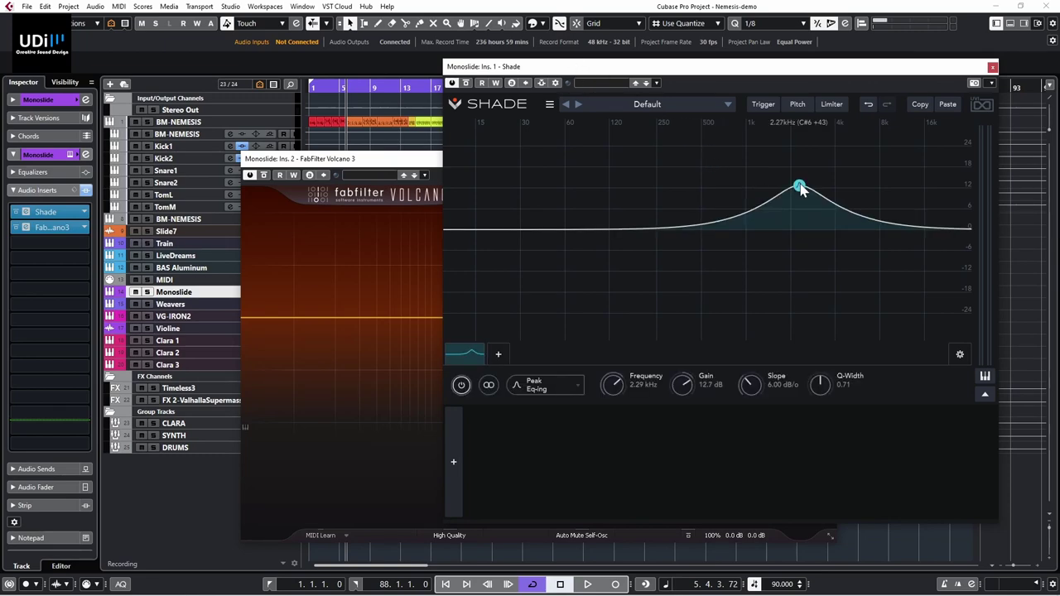
right_click(800, 187)
mouse_move(784, 192)
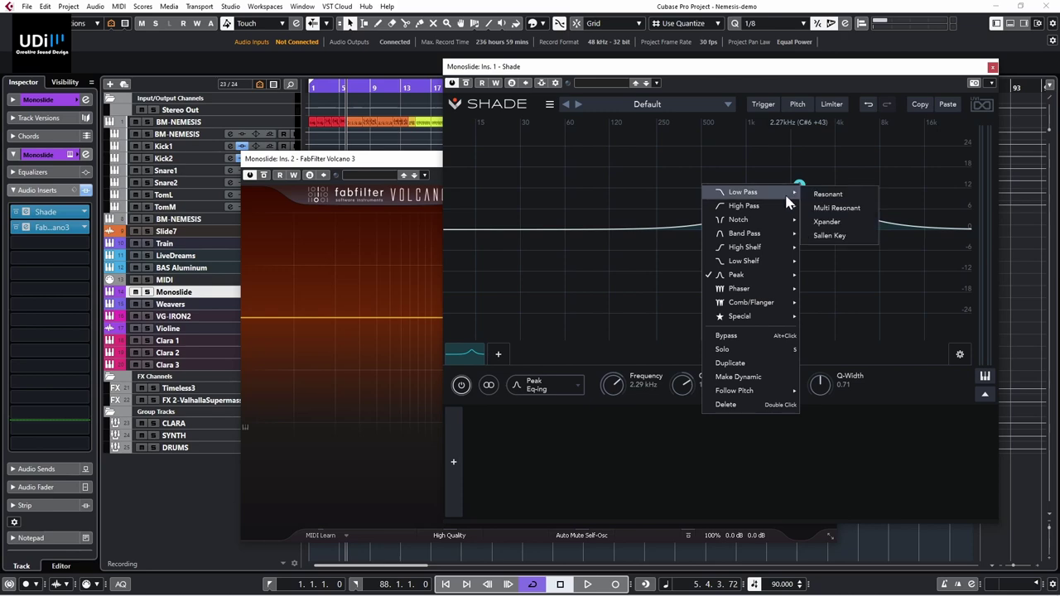
left_click(832, 196)
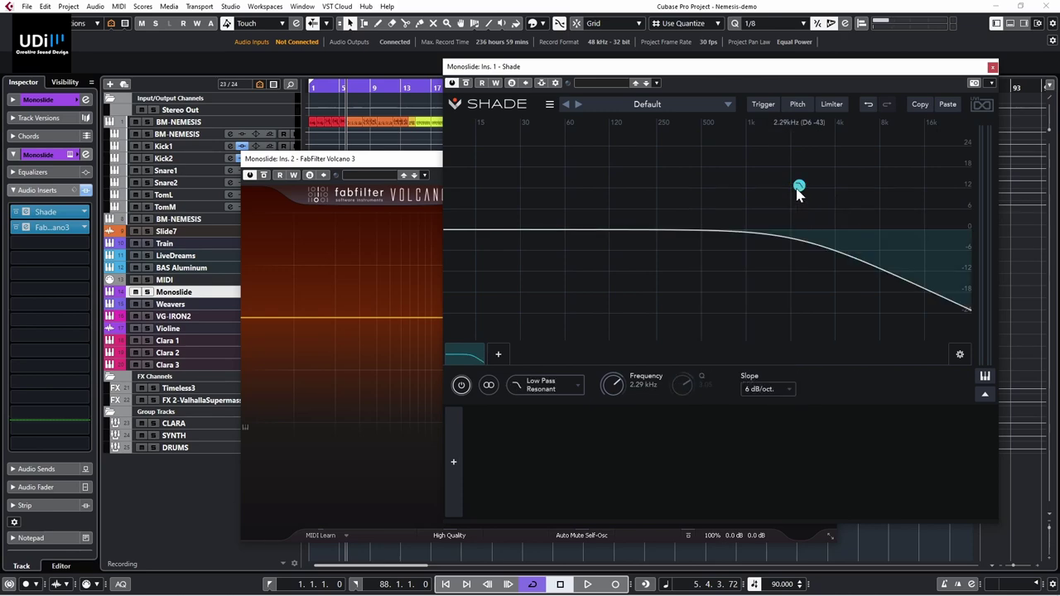
Step: Set the low-pass band's slope to 24 dB/oct and move it to about 5.69 kHz with a Q of about 1.97
left_click(777, 389)
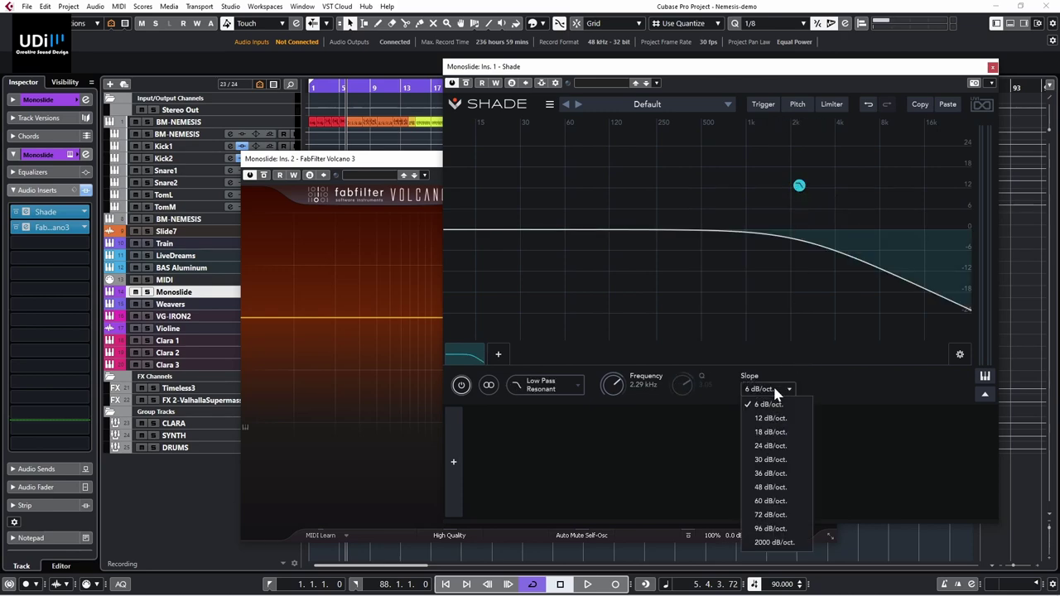
left_click(774, 446)
left_click_drag(798, 186, 859, 200)
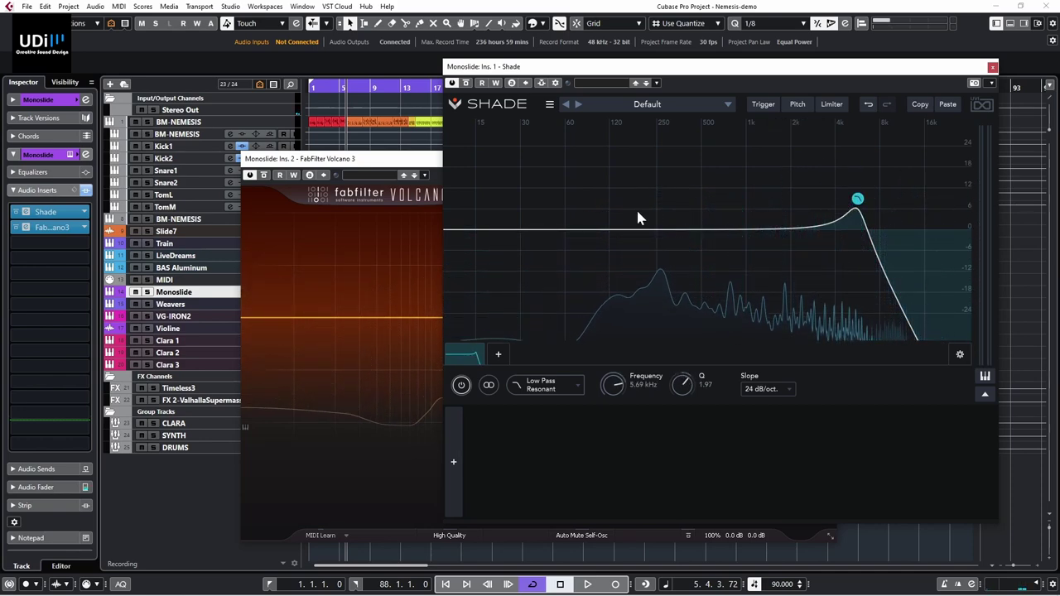
Step: Add a second peak band at about 529 Hz with about 8.57 dB gain, then clear all bands from Shade
left_click(673, 230)
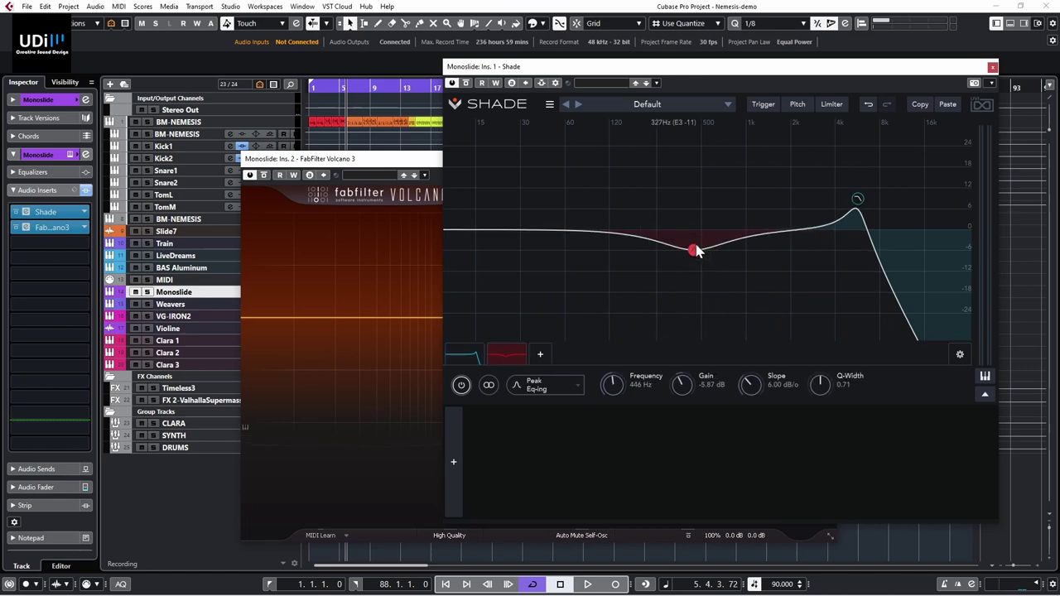
left_click_drag(728, 166, 700, 207)
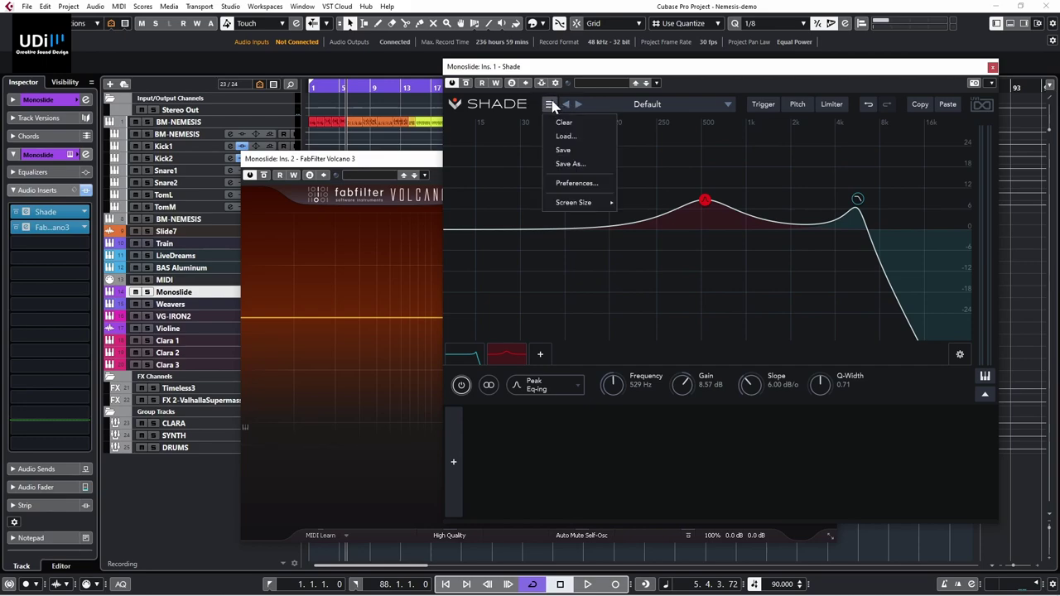
left_click(564, 122)
Step: Add a low-pass filter in Volcano 3 at about 2049 Hz with a peak of about 0.400, and view its available filter shapes
left_click_drag(390, 158, 511, 111)
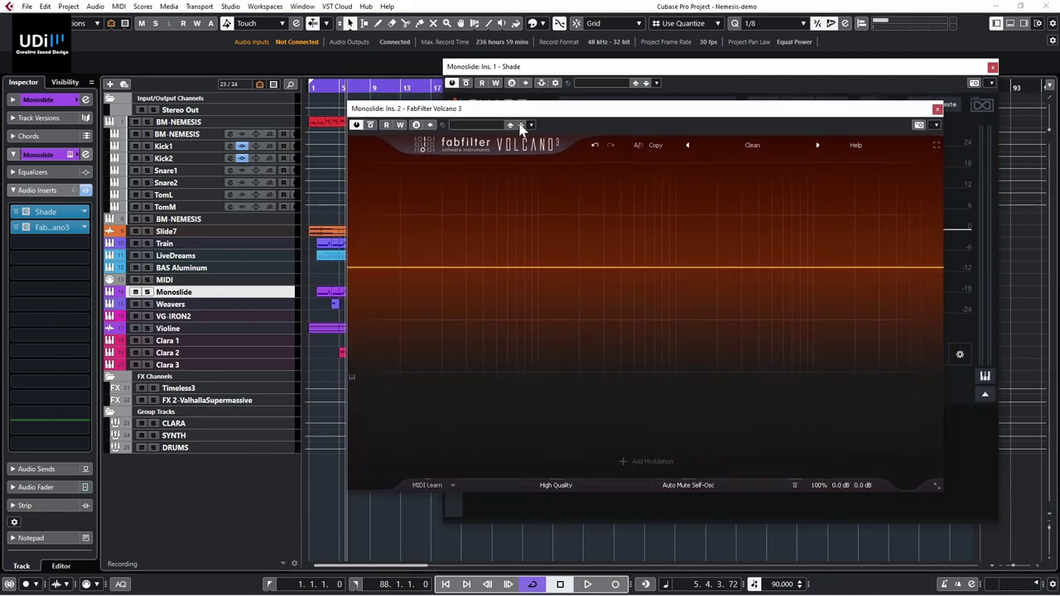
left_click_drag(754, 263, 738, 220)
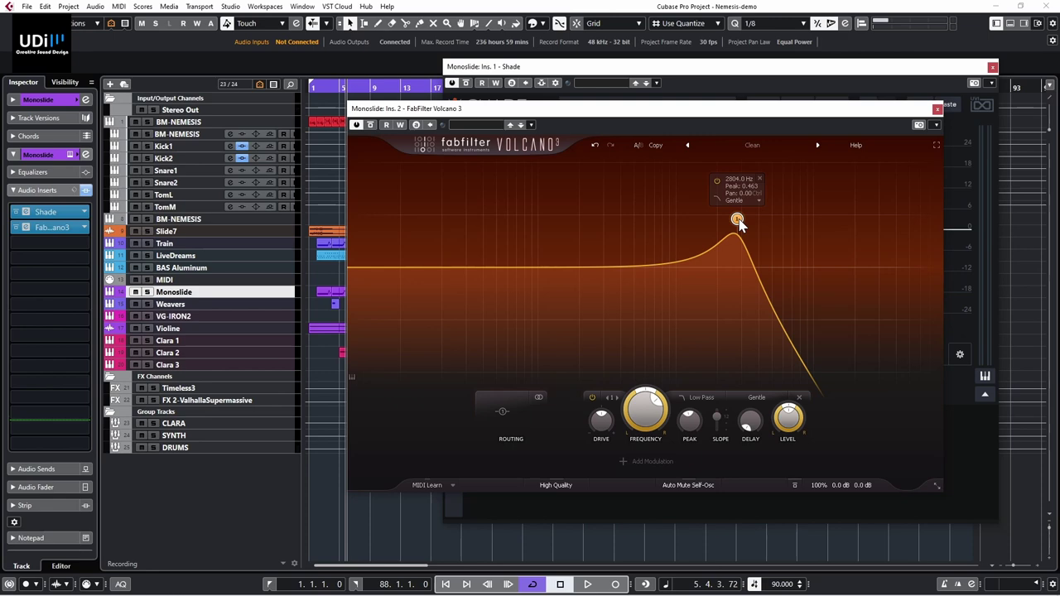
mouse_move(738, 220)
left_mouse_down()
mouse_move(537, 231)
mouse_move(723, 214)
mouse_move(605, 223)
mouse_move(729, 232)
mouse_move(718, 226)
left_mouse_up()
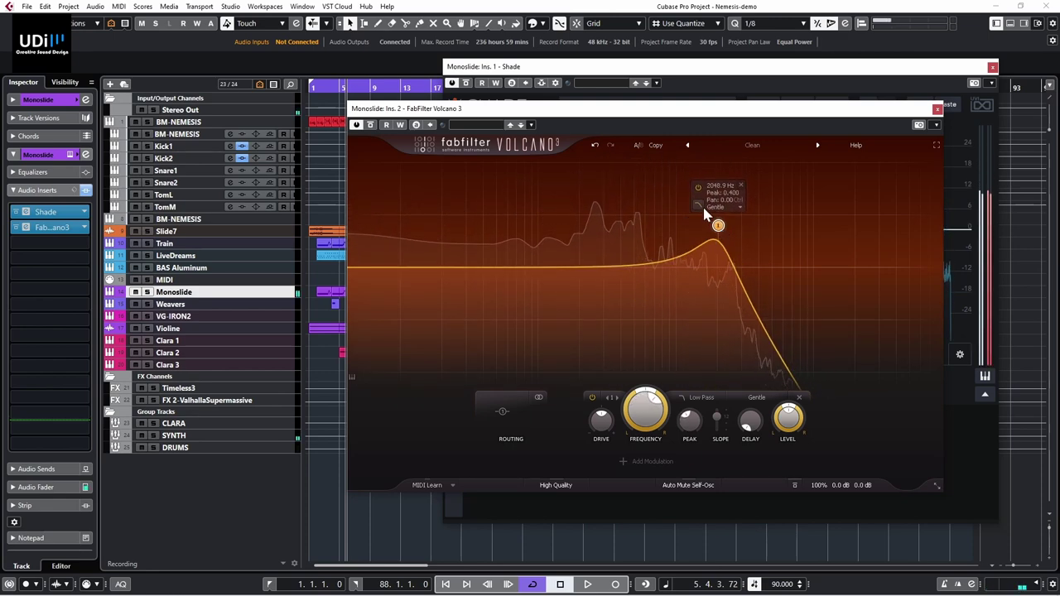
left_click(703, 211)
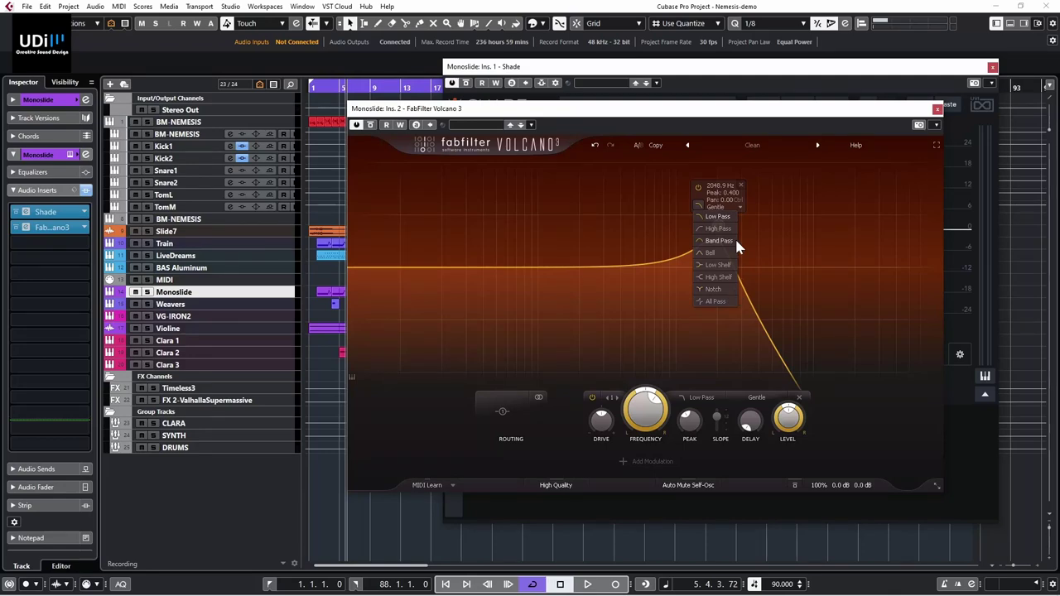
left_click(621, 454)
Step: Add a new XLFO modulation source and assign it to filter 1's frequency
left_click(630, 462)
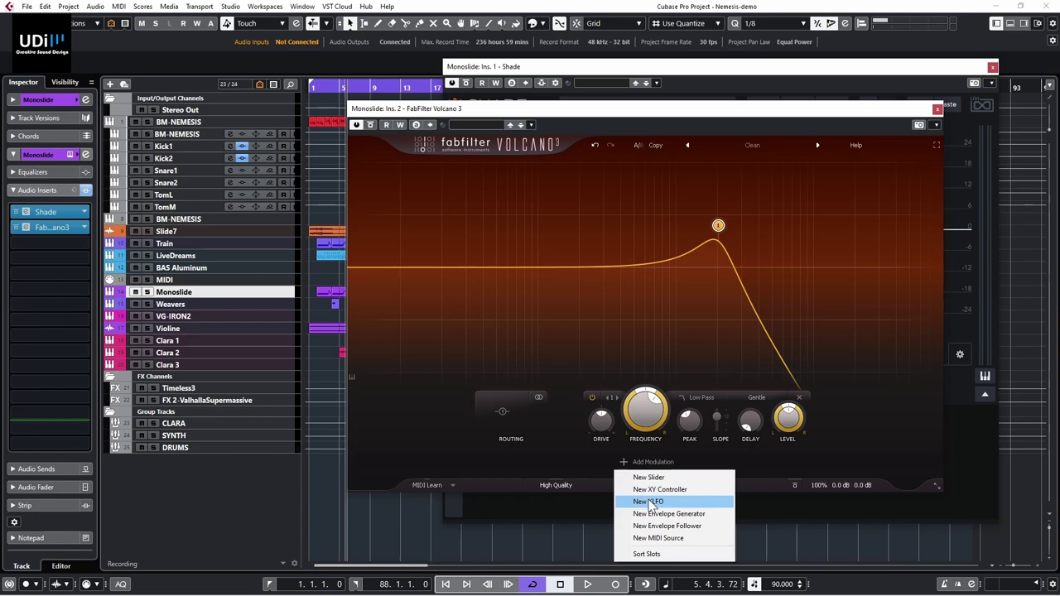
left_click(649, 501)
left_click_drag(621, 394, 644, 340)
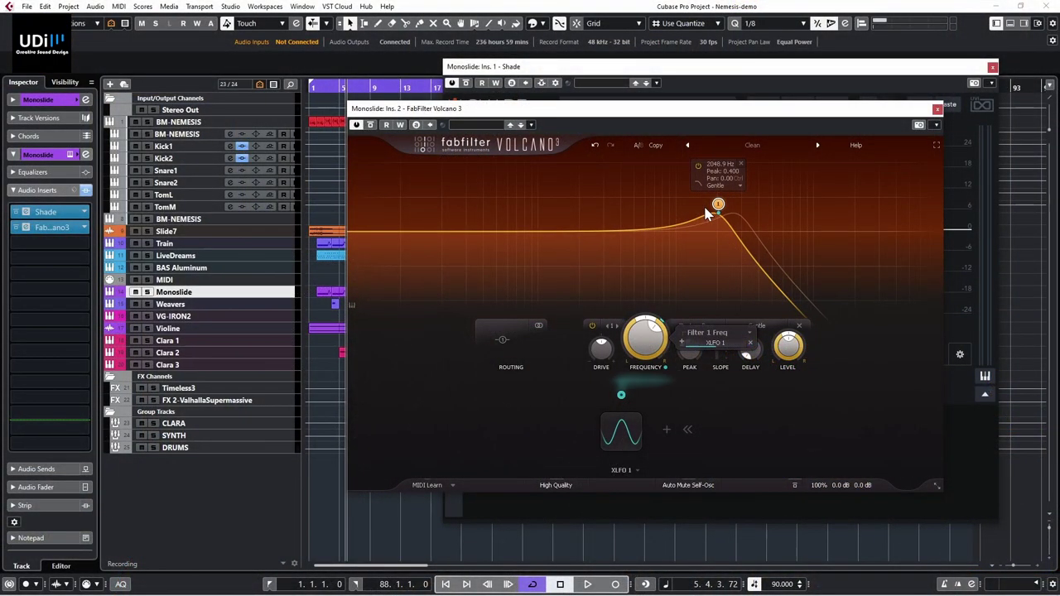
Step: Move filter 1 to about 658 Hz with a peak of about 0.384 and adjust the XLFO's modulation amount on its frequency
left_click_drag(718, 206, 656, 214)
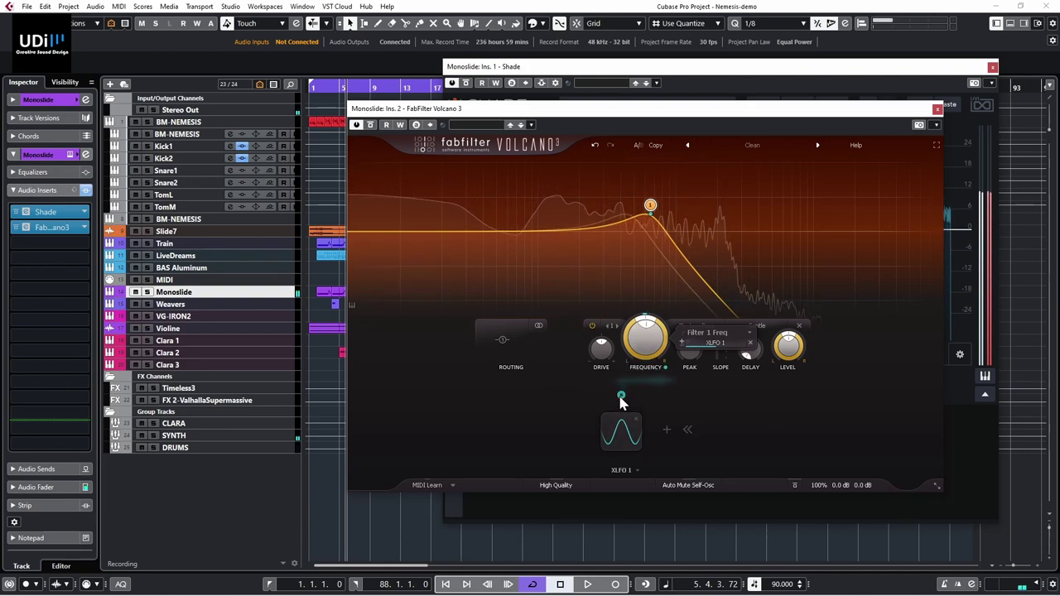
mouse_move(623, 401)
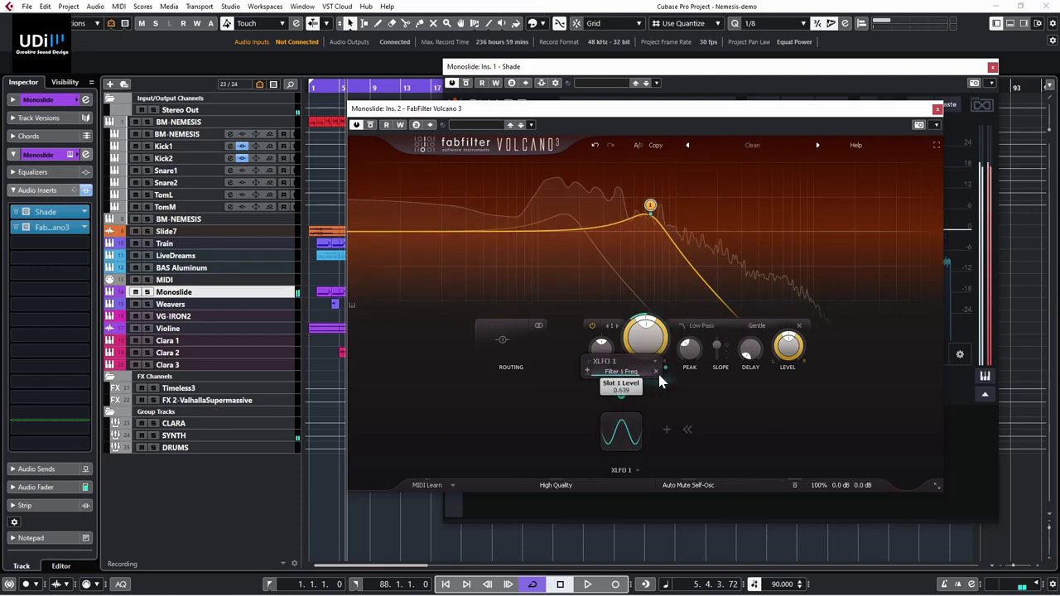
left_click_drag(661, 382, 650, 381)
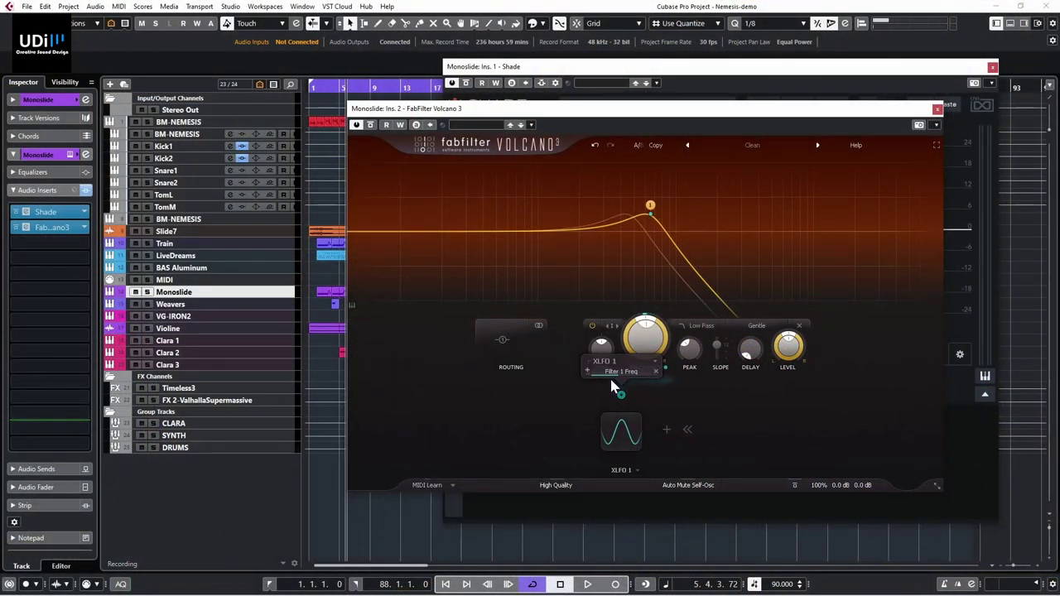
Step: Play the project briefly to hear the modulated filter, stop playback and bypass the Volcano 3 insert
key("space")
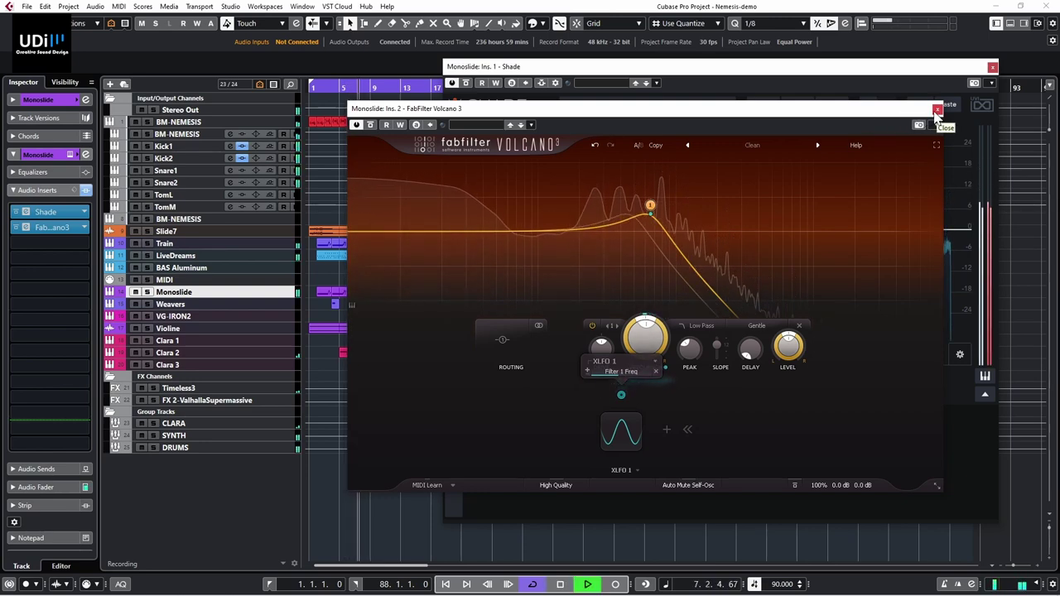
key("space")
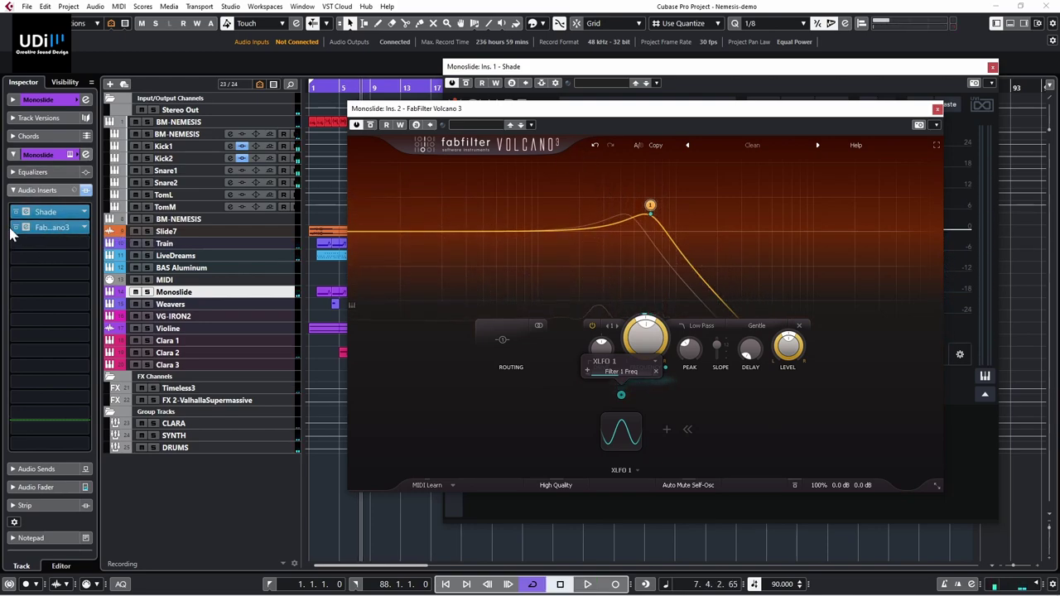
left_click(16, 228)
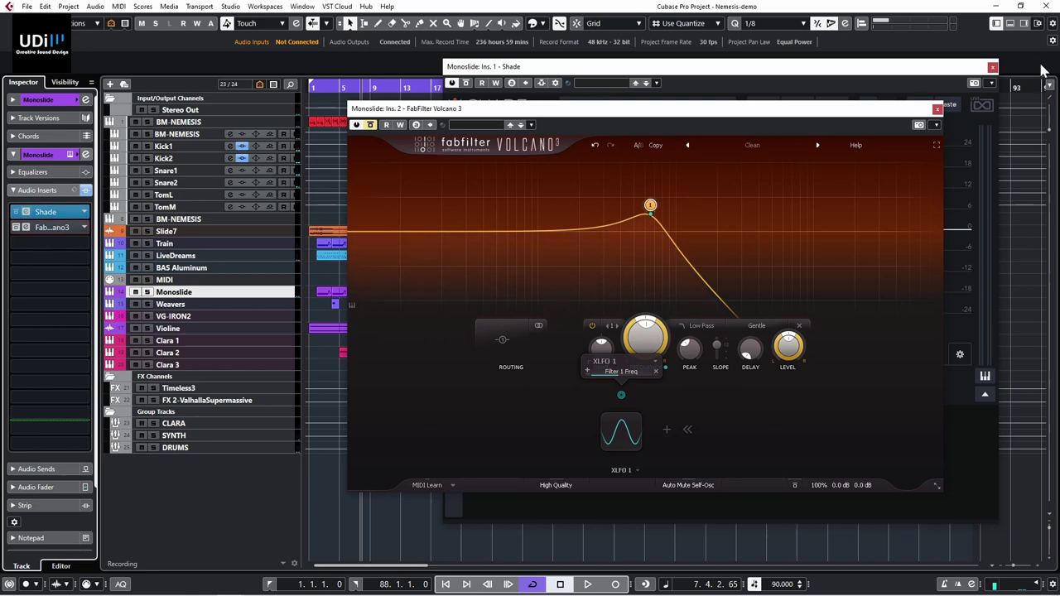
Step: Bring Shade to the front, browse its Animated Basic presets and reset the plug-in to its default state
left_click(918, 69)
left_click(646, 103)
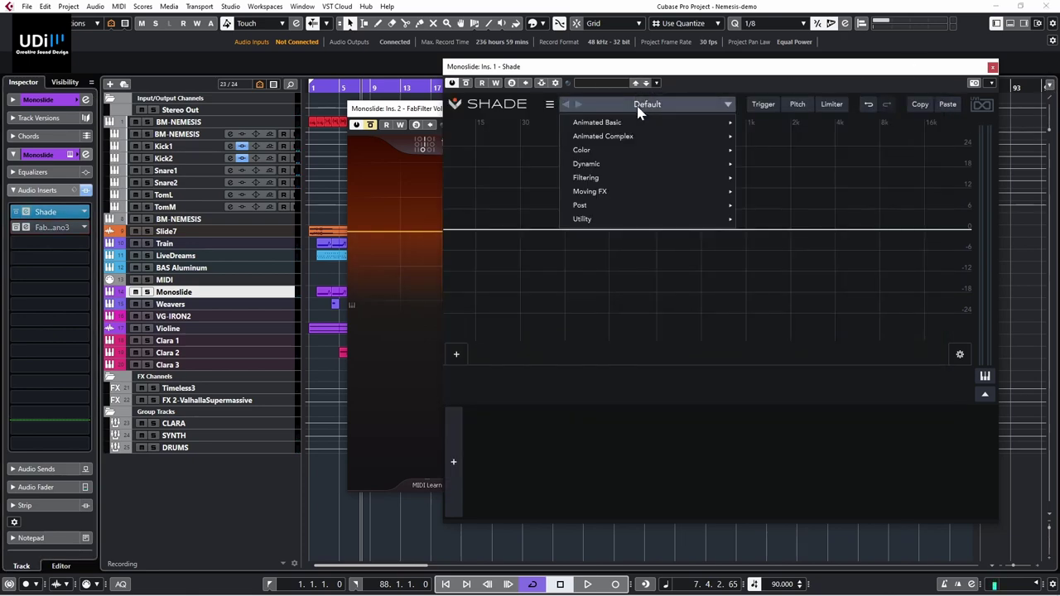
mouse_move(610, 124)
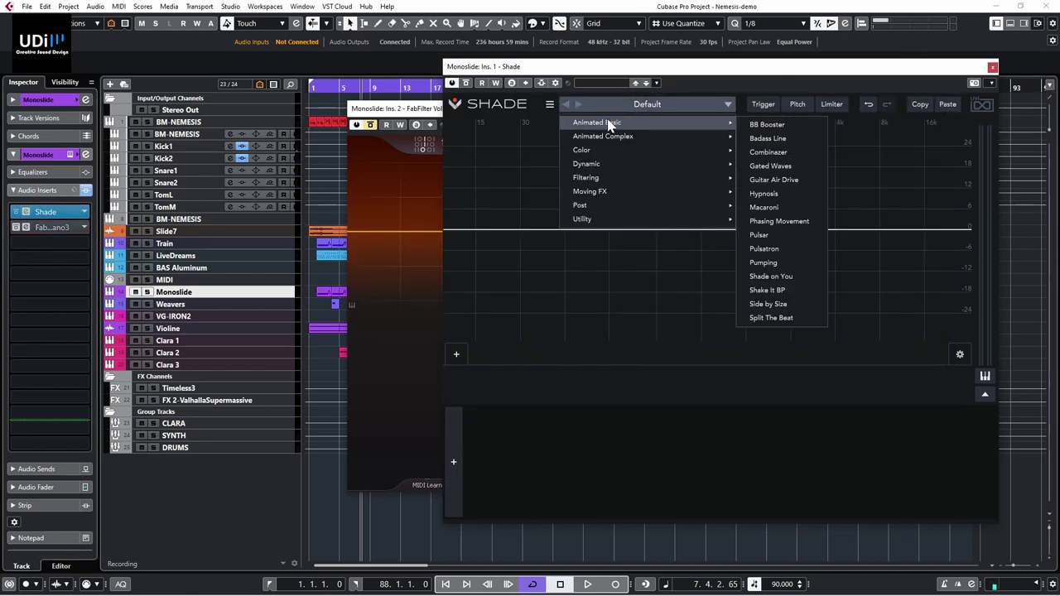
left_click(549, 105)
left_click(566, 125)
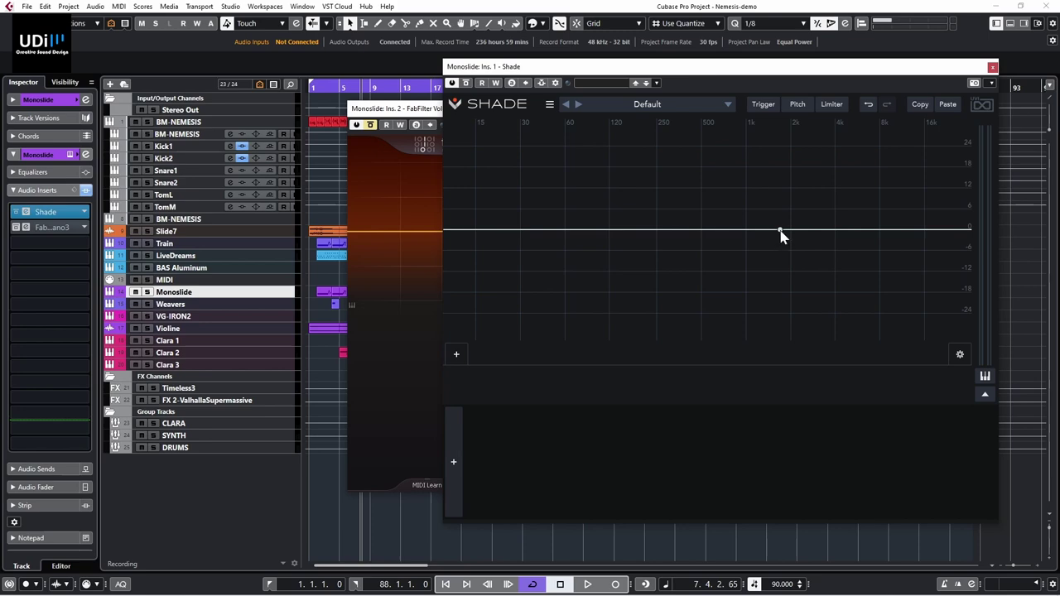
Step: Add a peak band at about 1.31 kHz with about 11.1 dB gain in Shade and look through the filter types from Low Pass to Special
left_click_drag(781, 231, 763, 192)
right_click(760, 199)
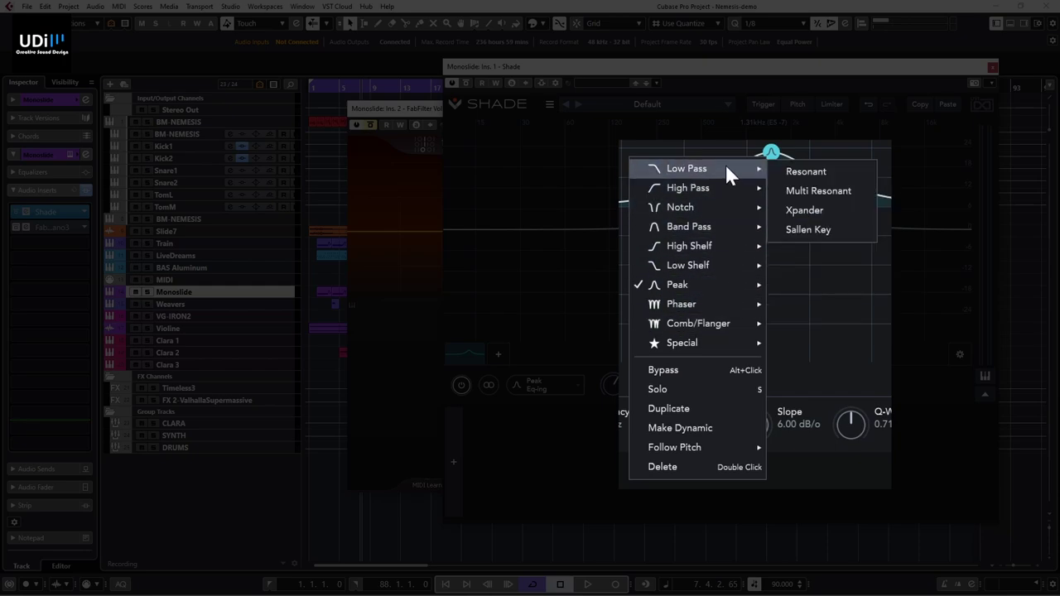
mouse_move(725, 190)
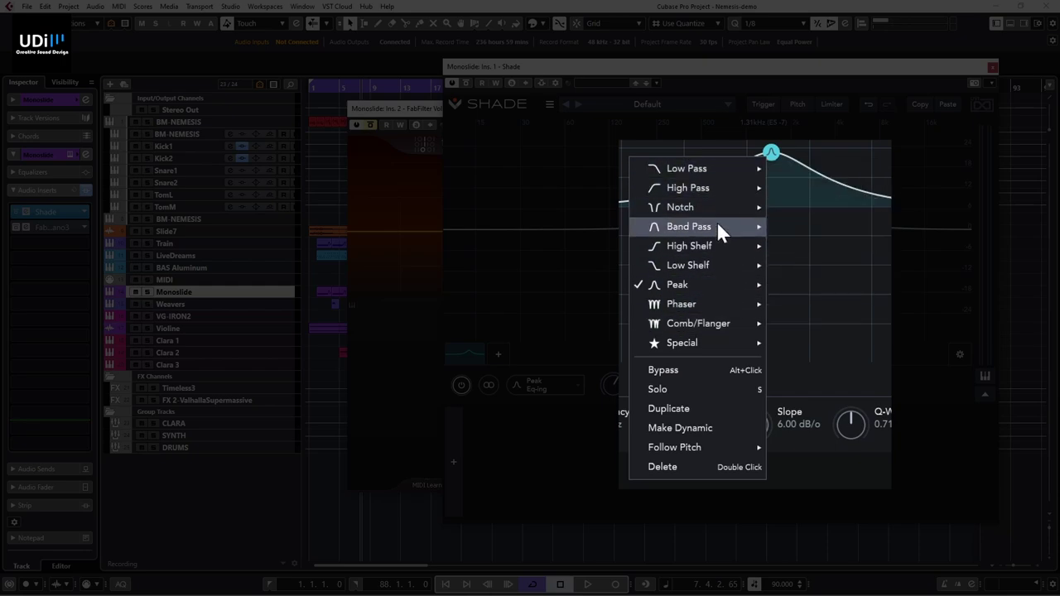
mouse_move(716, 265)
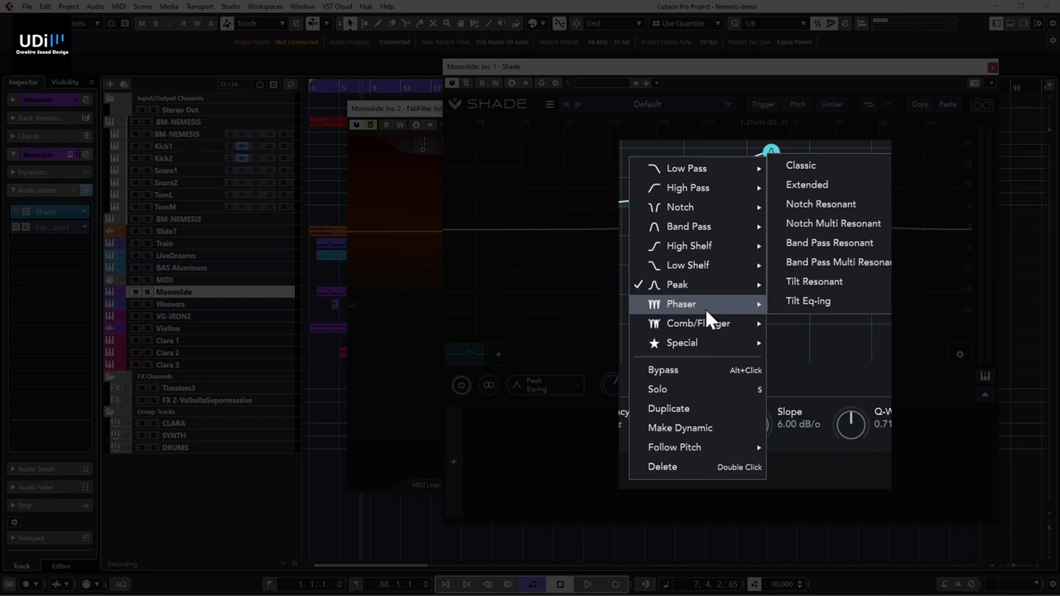
mouse_move(708, 327)
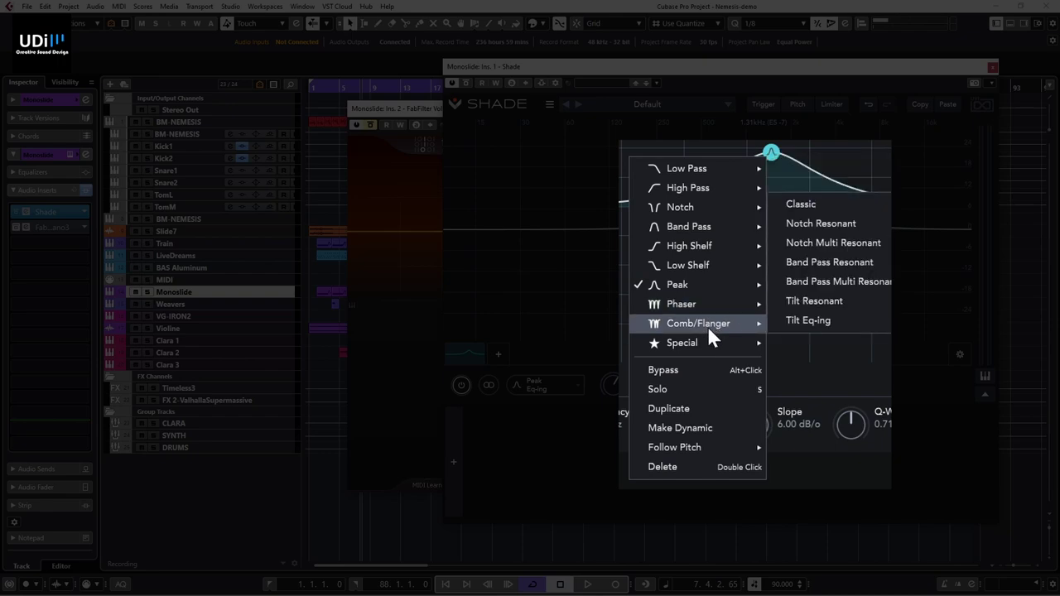
mouse_move(709, 346)
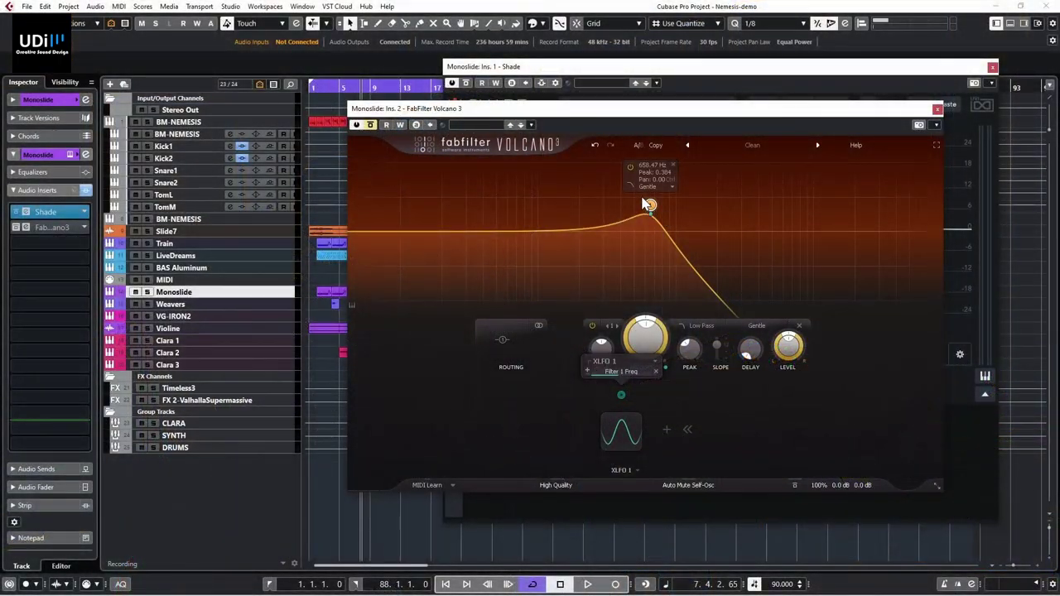
Step: Bring Shade to the front, change its peak band to the NT Resonant phaser and move it to about 199 Hz
left_click(633, 181)
left_click(681, 70)
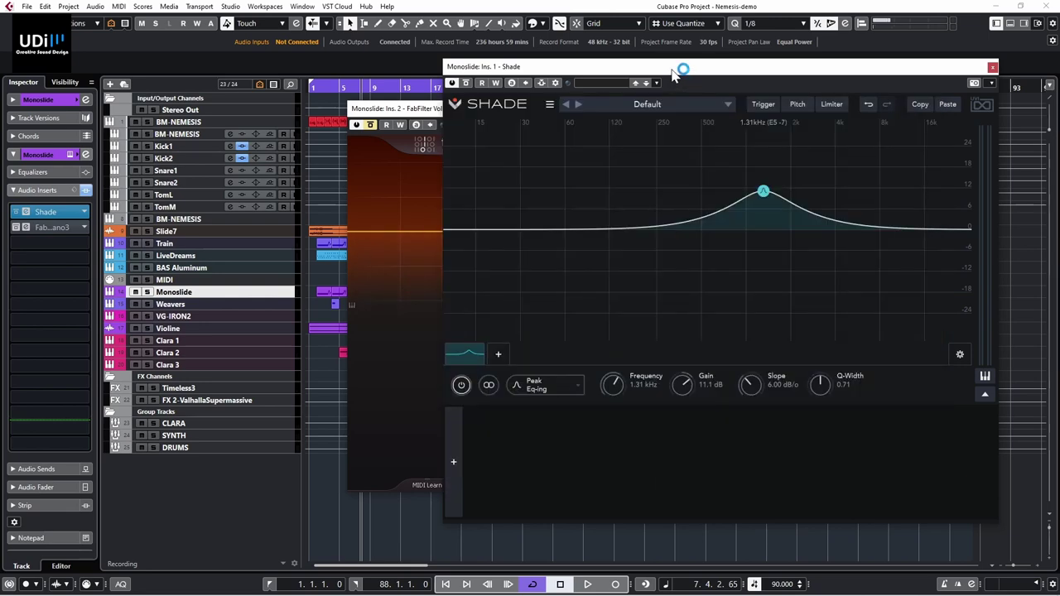
right_click(764, 192)
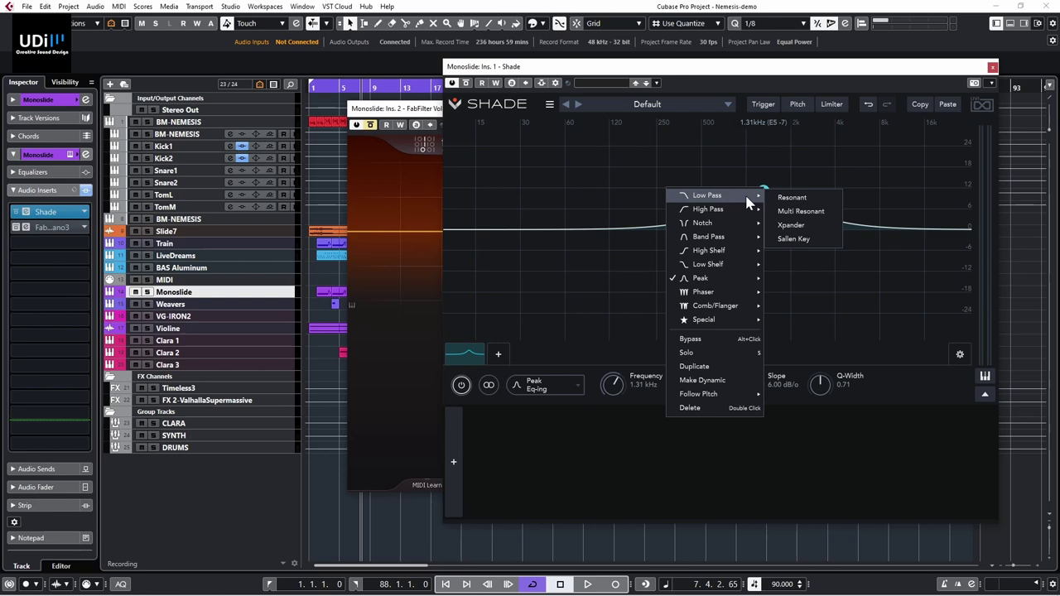
mouse_move(734, 298)
left_click(801, 323)
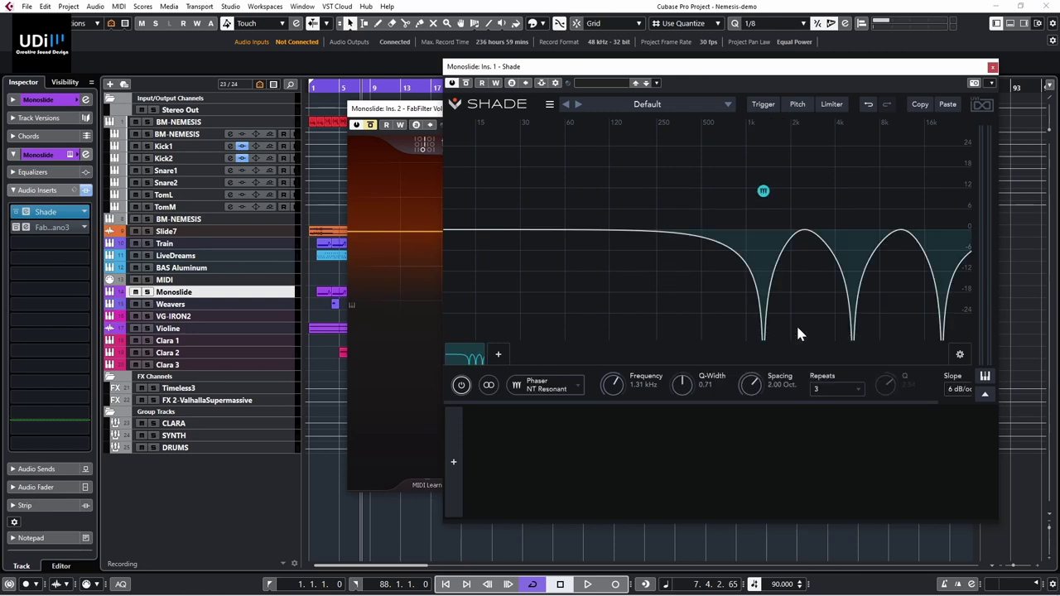
left_click_drag(763, 193, 636, 222)
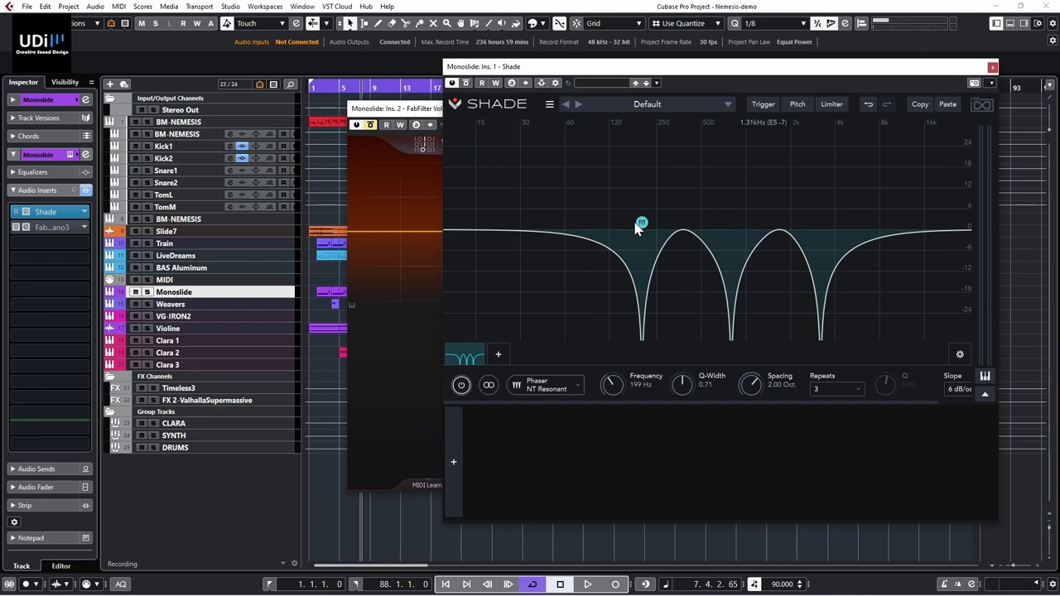
Step: Reset Shade to its default state and add a resonant low-pass band at about 1.56 kHz
left_click(550, 103)
left_click(563, 123)
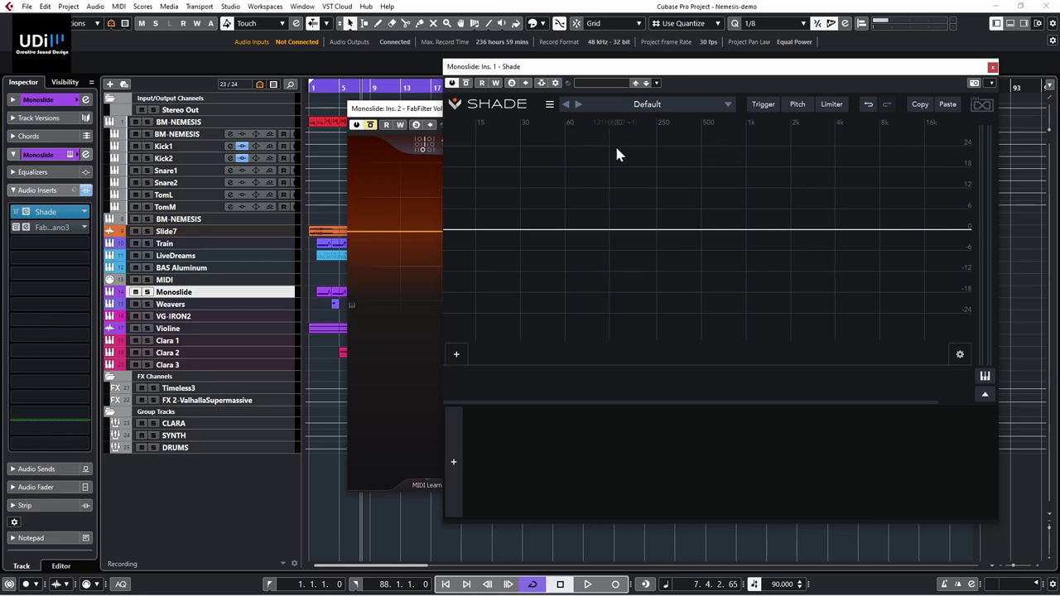
left_click(788, 229)
left_click_drag(788, 229, 774, 191)
right_click(774, 190)
mouse_move(754, 207)
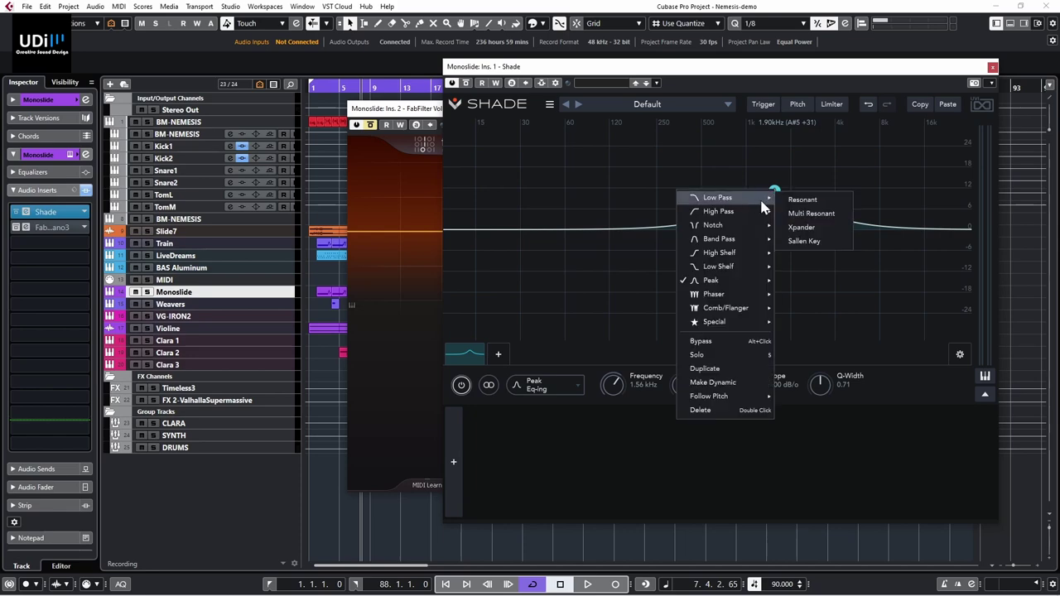
left_click(804, 200)
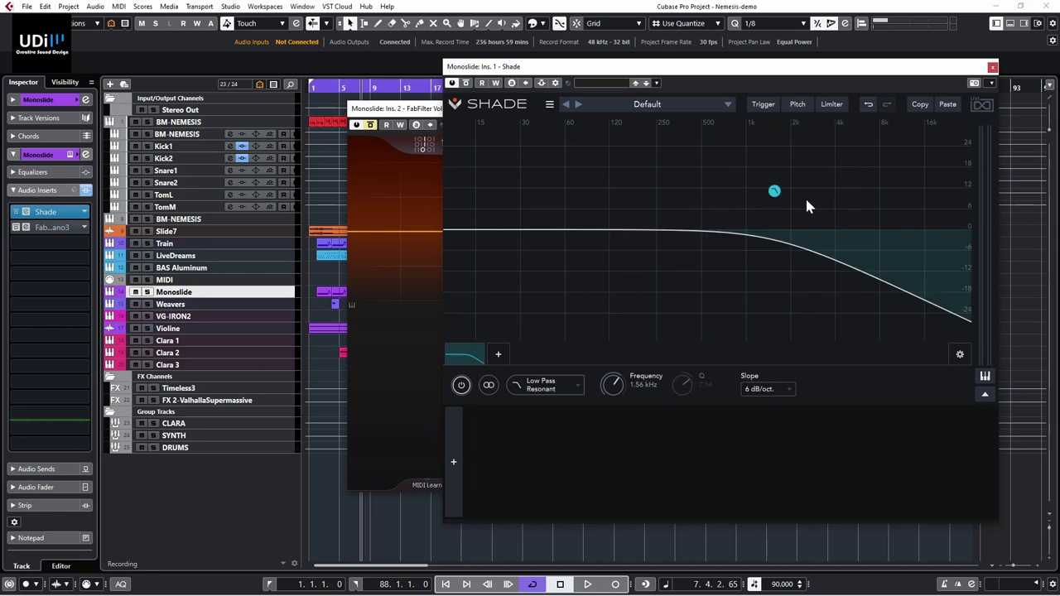
Step: Choose a steeper slope for Shade's low-pass band and move the band to a higher frequency
left_click(766, 390)
left_click(784, 439)
left_click_drag(766, 197, 827, 206)
Step: Add a peak band at about 138 Hz with about 12.9 dB gain and set its Q-Width to about 1.36
left_click_drag(632, 232, 619, 189)
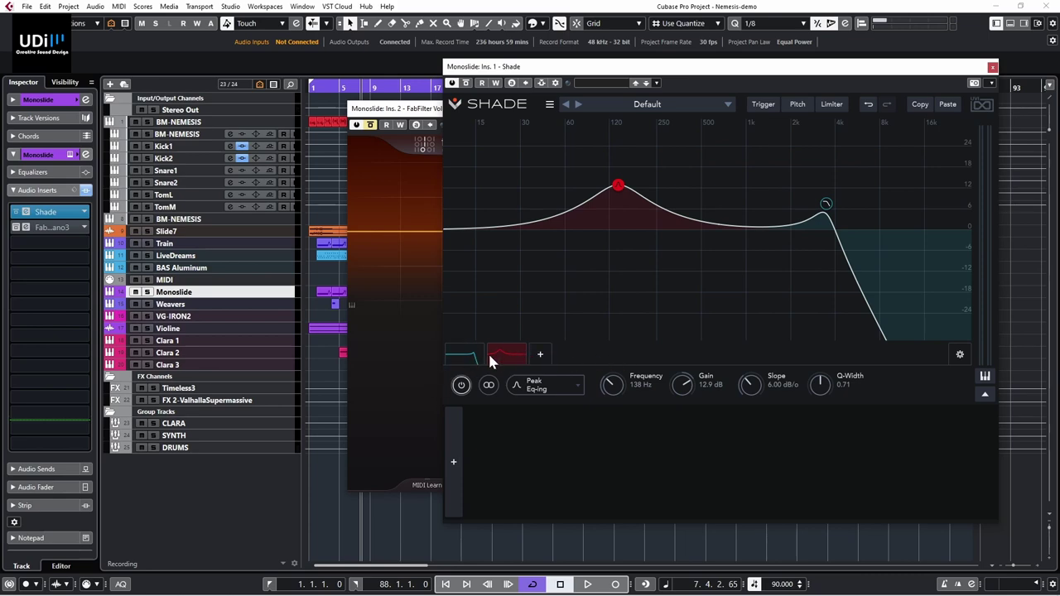
left_click(471, 357)
left_click(500, 353)
left_click_drag(824, 381, 813, 374)
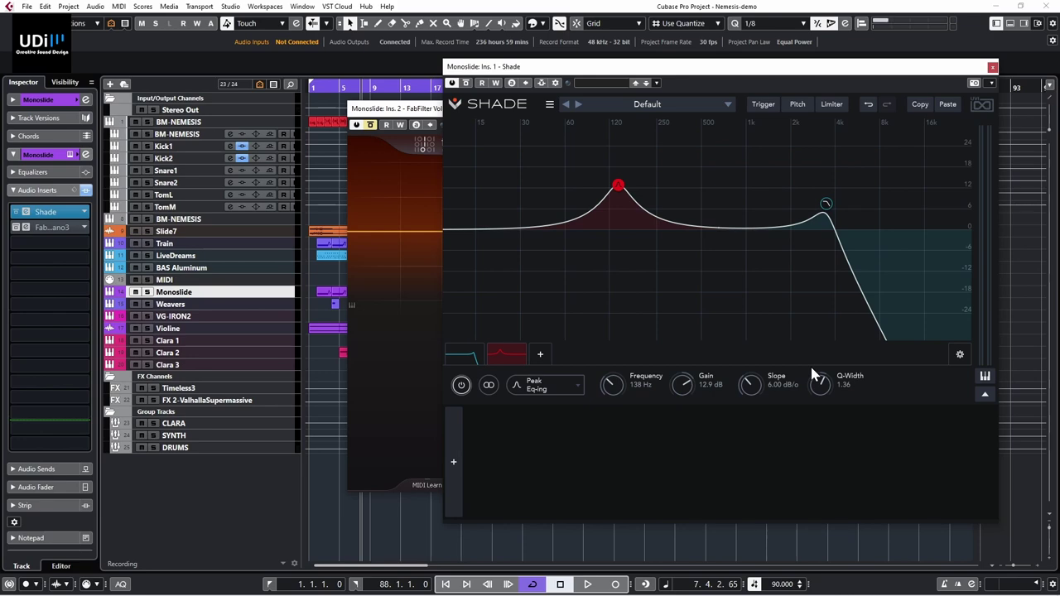
Step: Bring Volcano 3 to the front, add a high-pass filter 2 and adjust its frequency, peak and slope
left_click(407, 111)
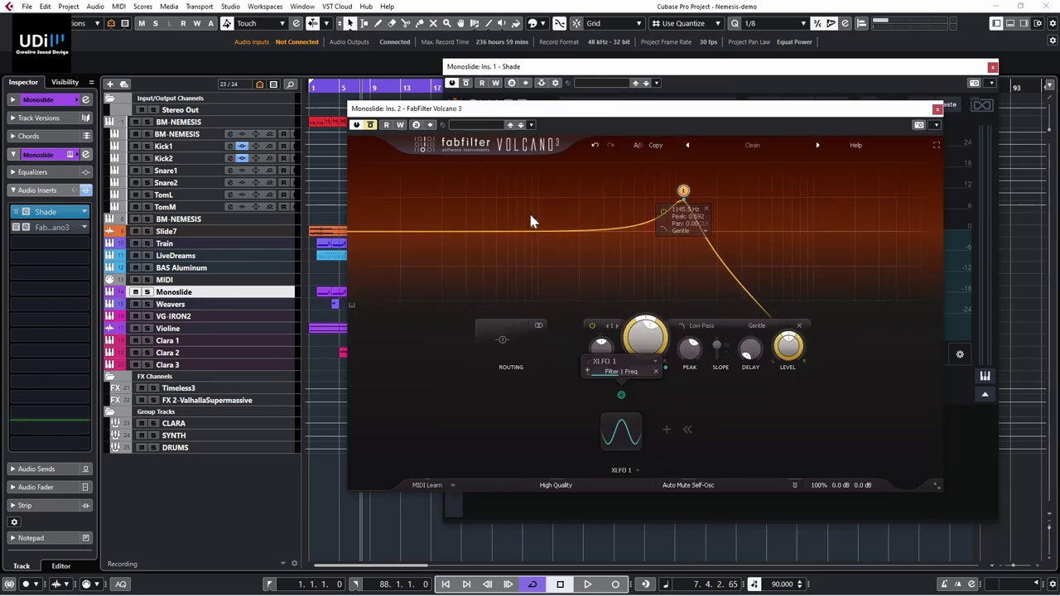
double_click(521, 237)
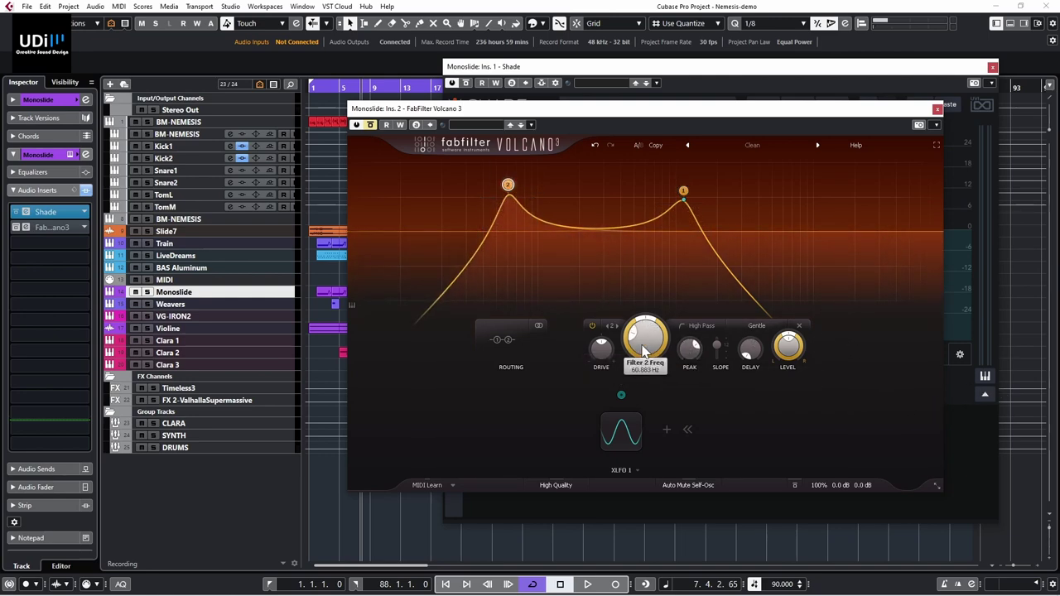
mouse_move(643, 351)
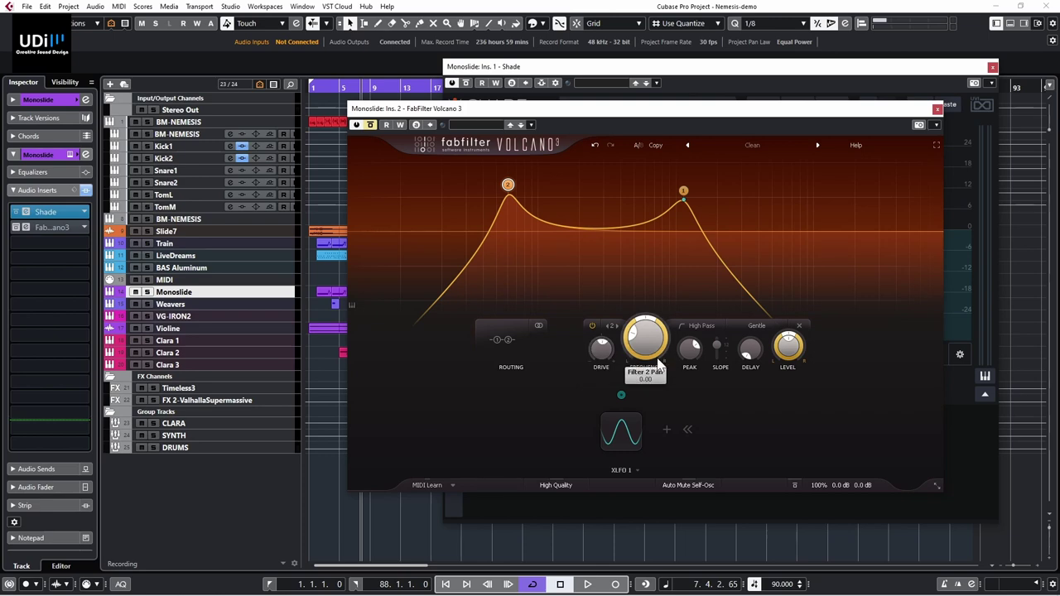
left_click_drag(640, 368, 651, 331)
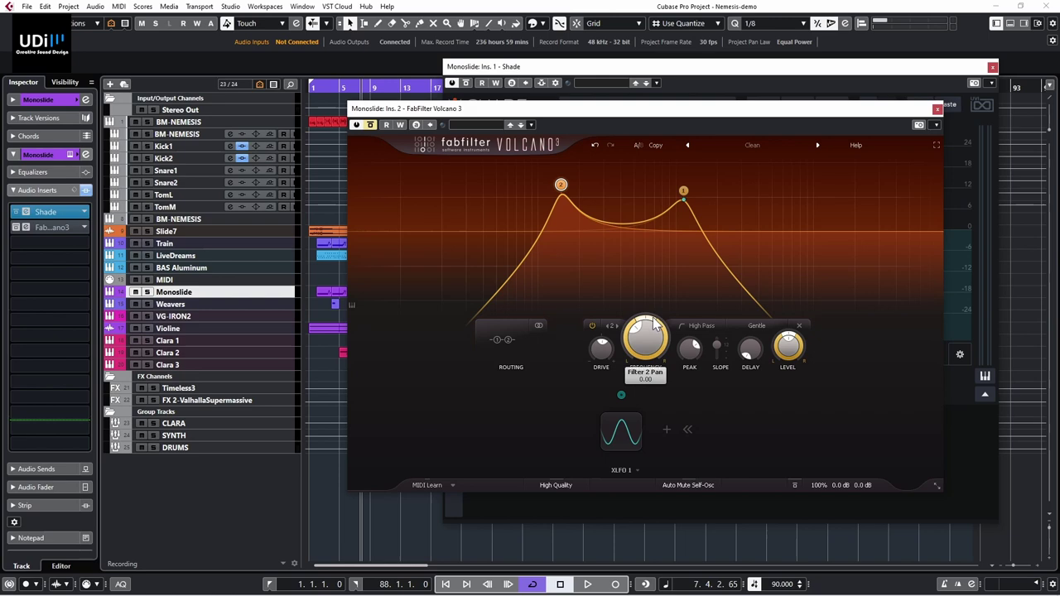
mouse_move(653, 323)
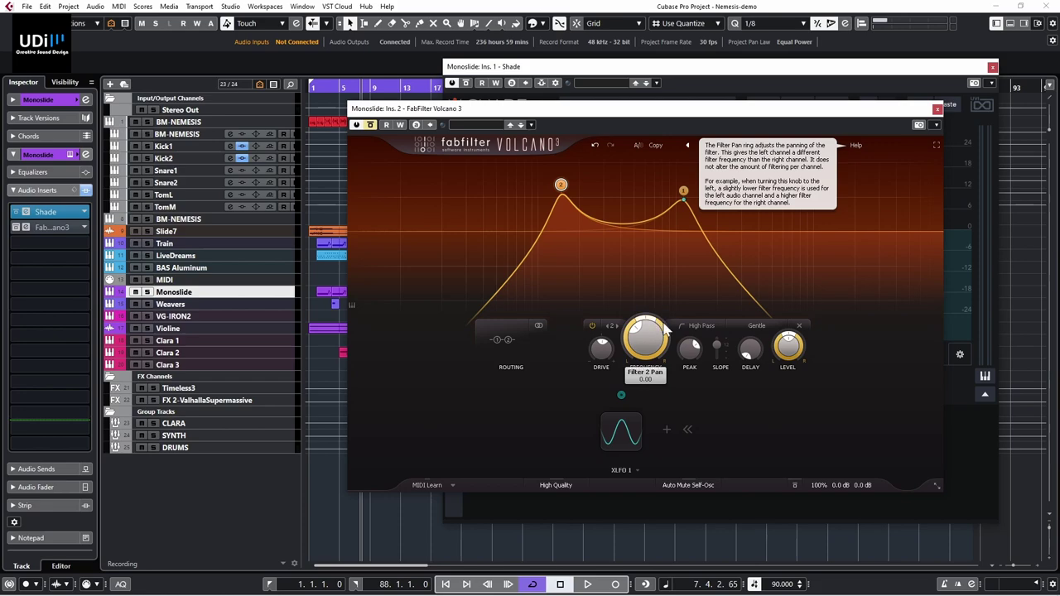
left_click_drag(690, 346, 727, 351)
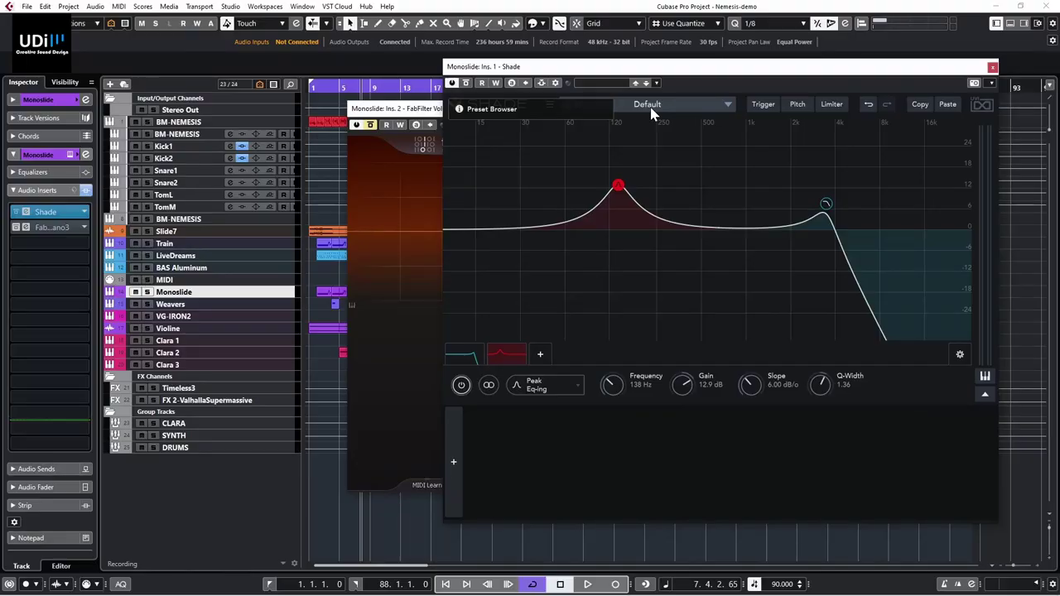
Step: Audition Shade's Moving FX presets 4 Bars Stereo Phaser, Around Head and Auto Pan Flanging
left_click(652, 107)
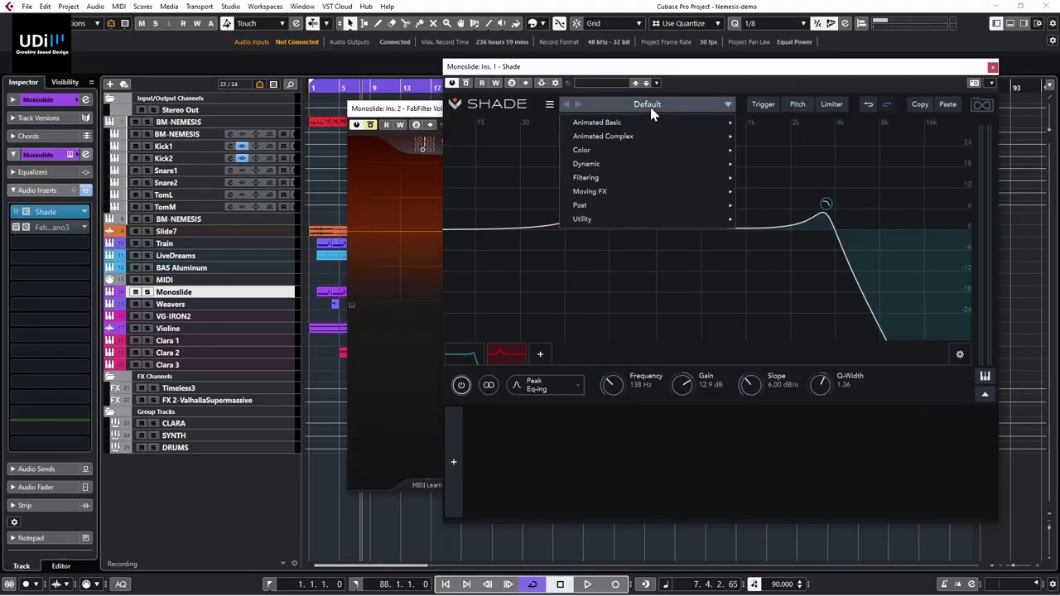
mouse_move(624, 166)
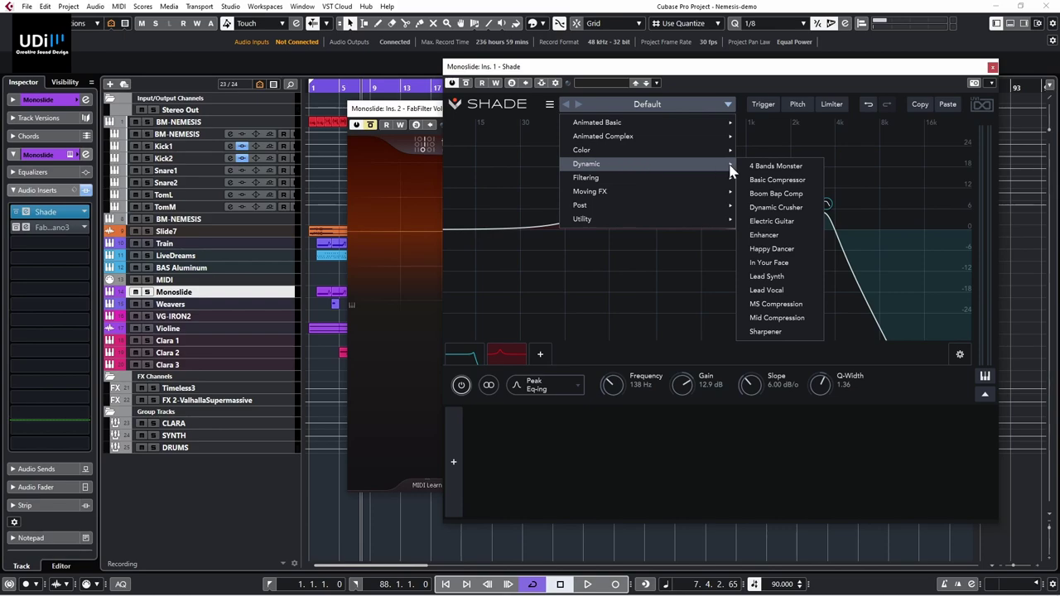
mouse_move(699, 194)
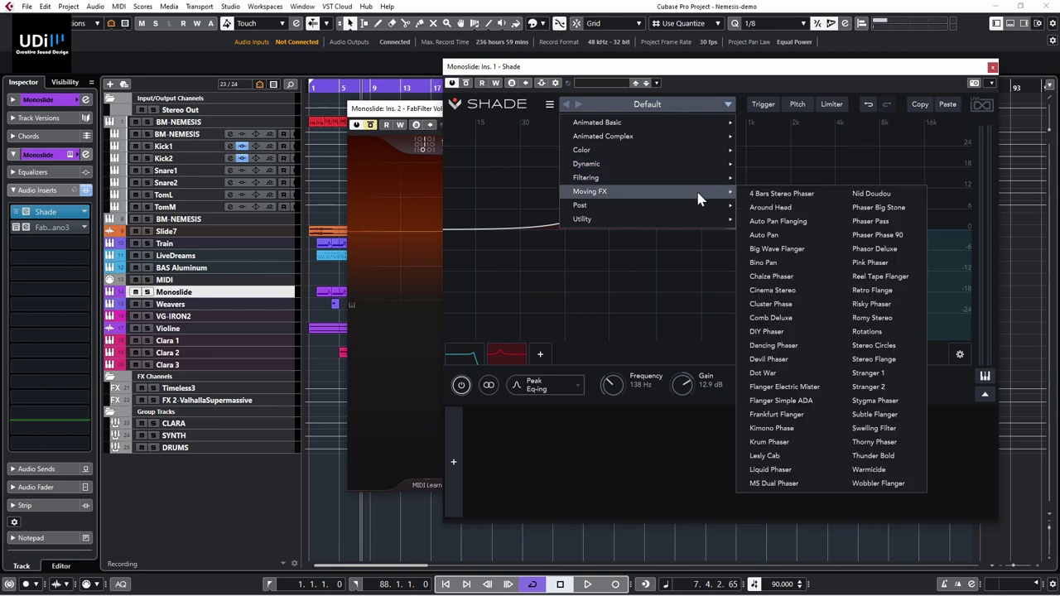
left_click(770, 195)
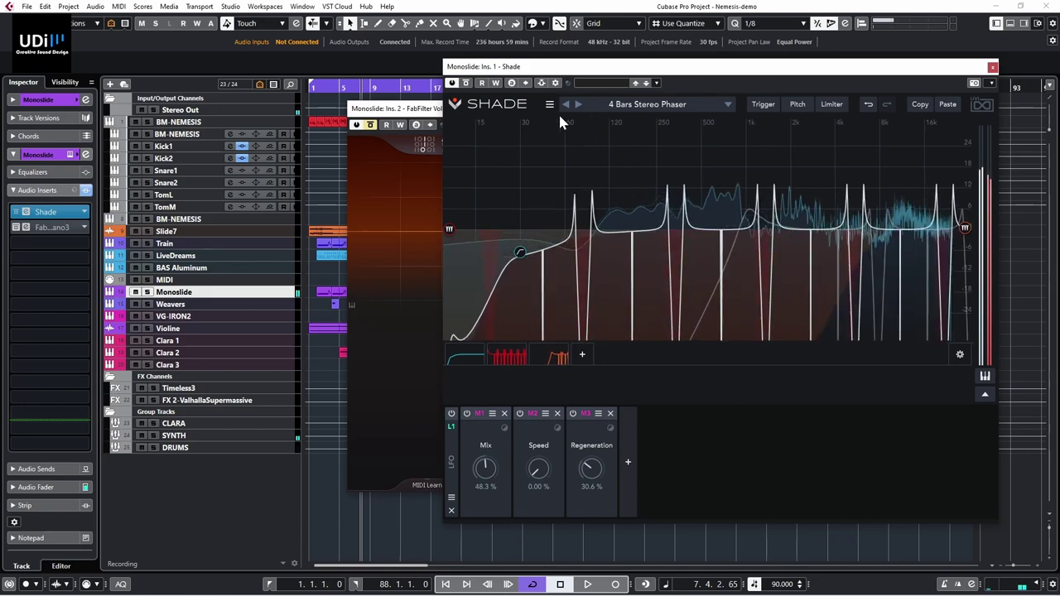
left_click(579, 105)
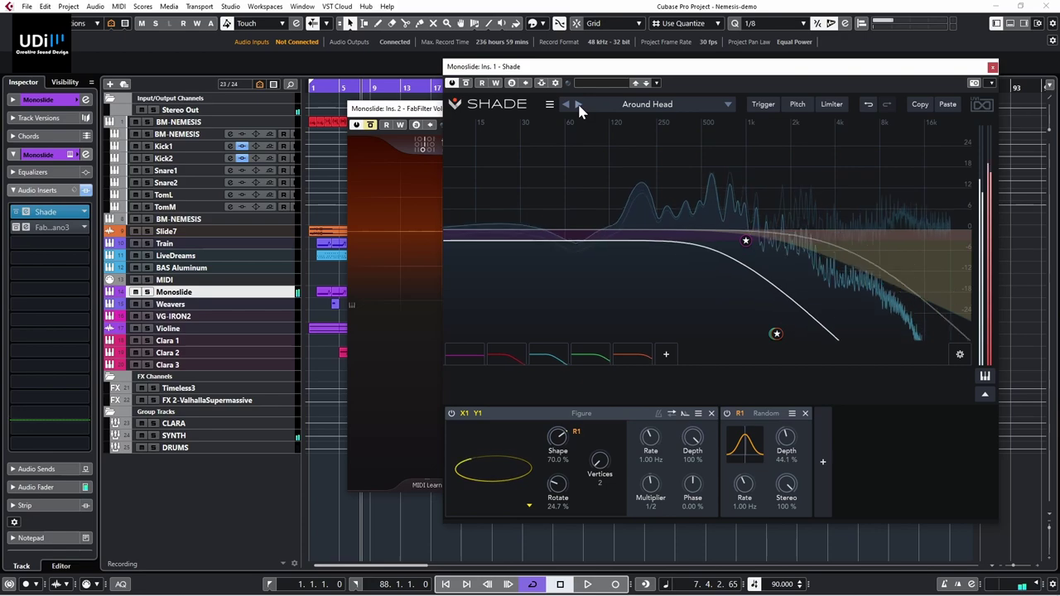
left_click(578, 105)
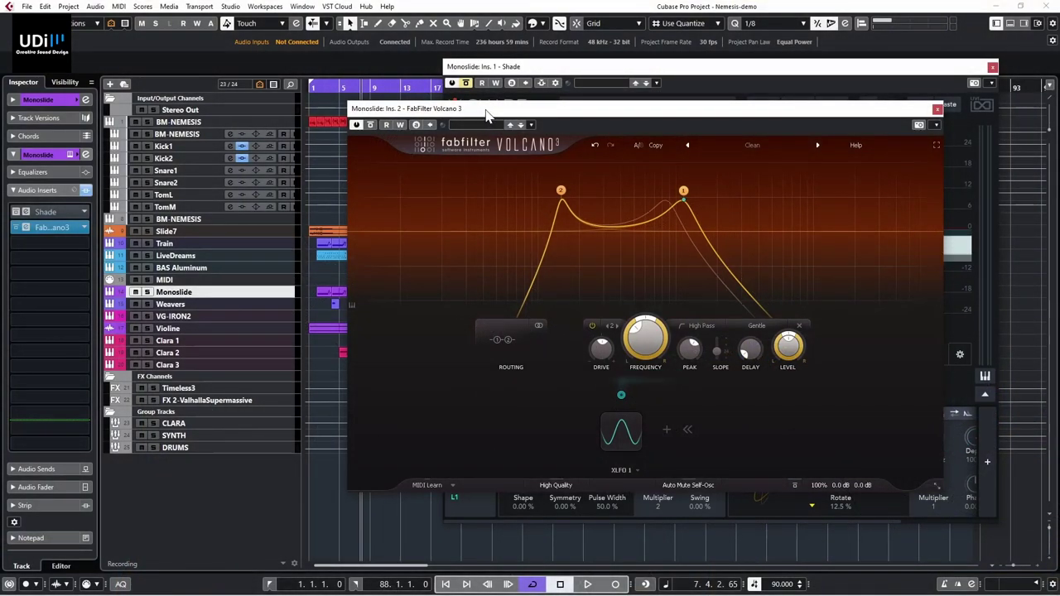
Step: Audition Volcano 3's Modulation presets from Deep Slow Chorus bM through EVF Enhanced Phaser bM and Filter Phase Mangle bM to Flanged LFP bM
left_click(752, 146)
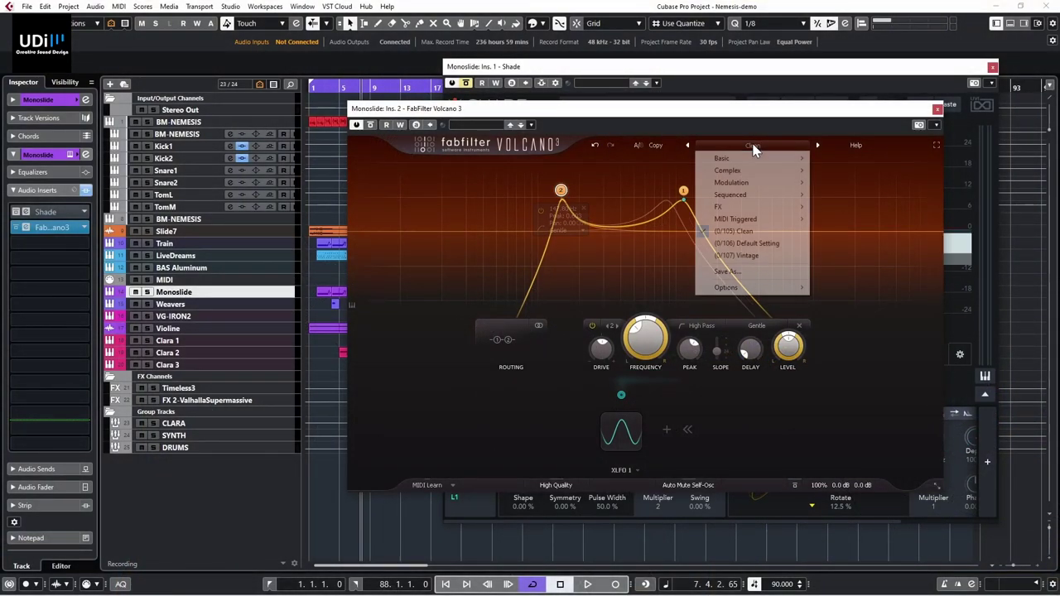
mouse_move(757, 183)
left_click(836, 183)
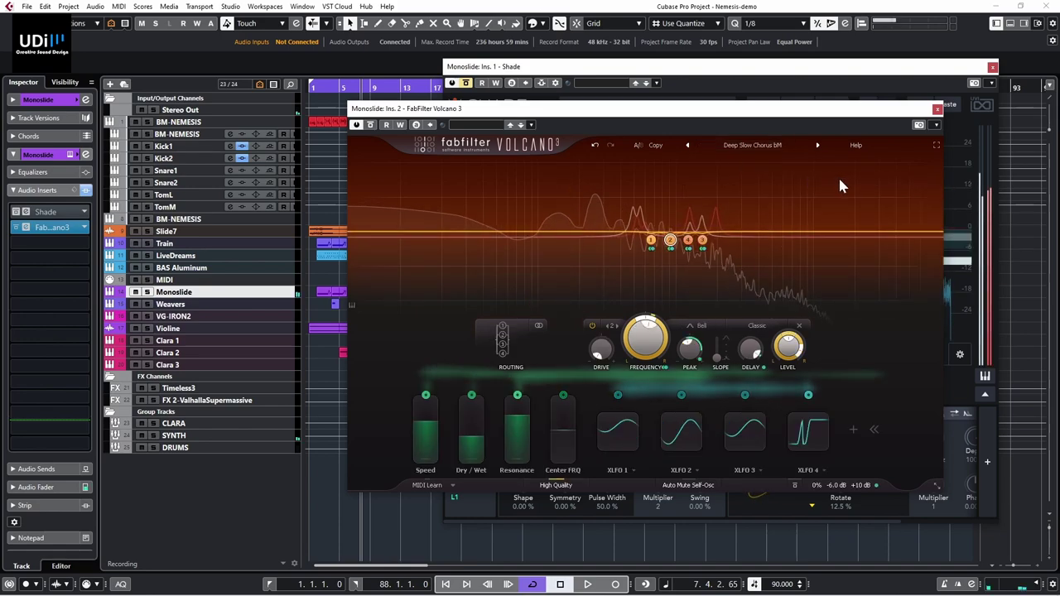
left_click(818, 146)
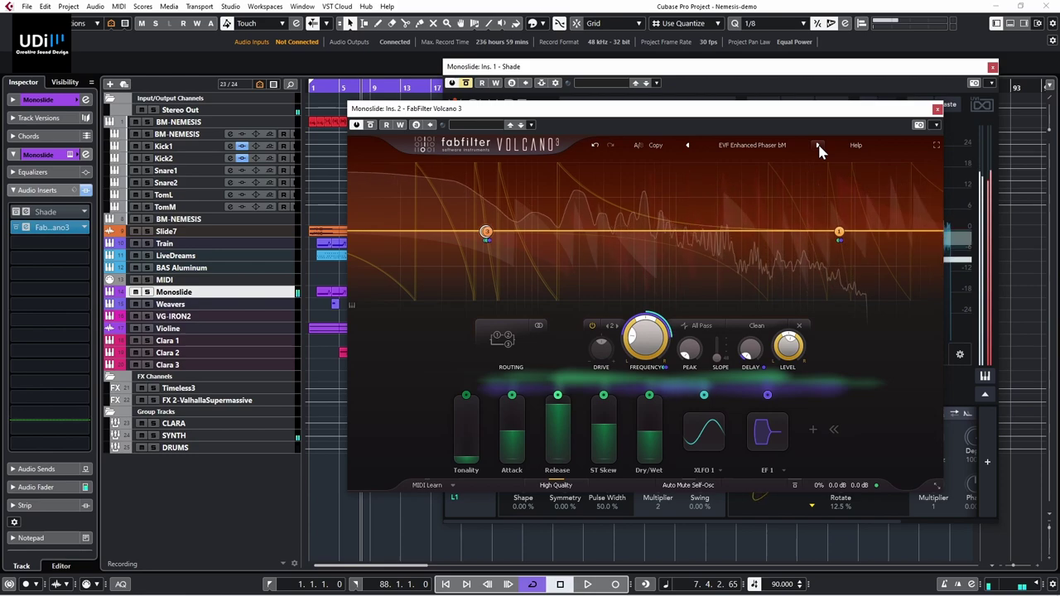
left_click(818, 146)
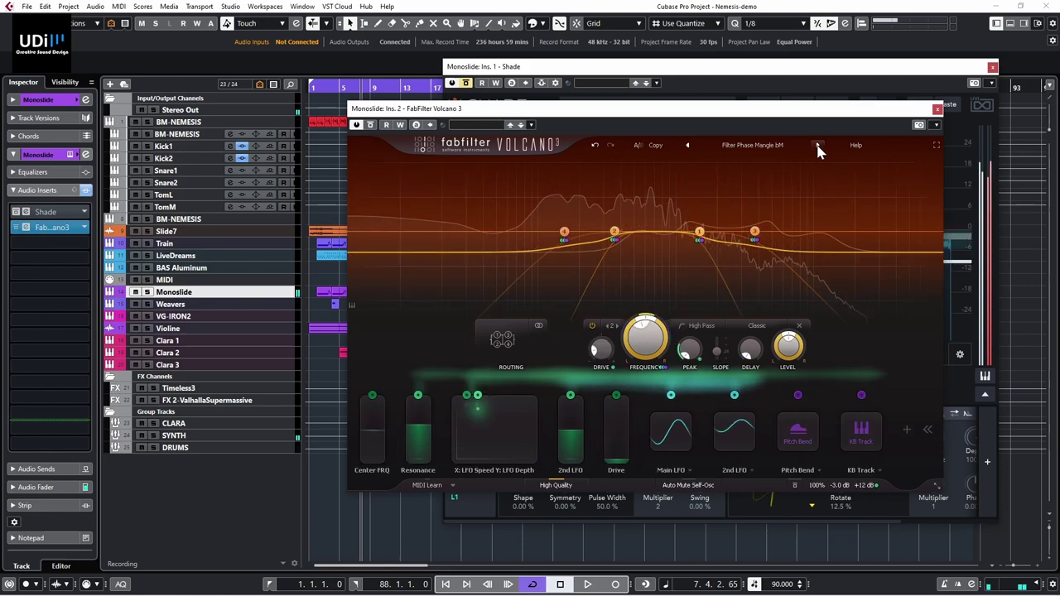
left_click(817, 146)
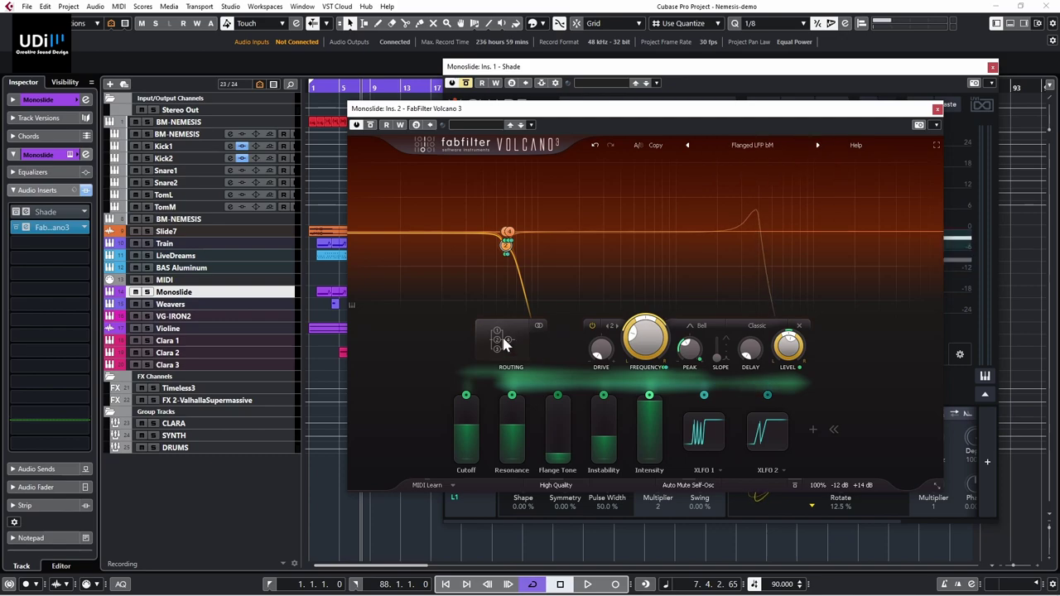
Step: Try the all-serial filter routing in Volcano 3, switch to all four filters in parallel and review the routing options again
left_click(513, 331)
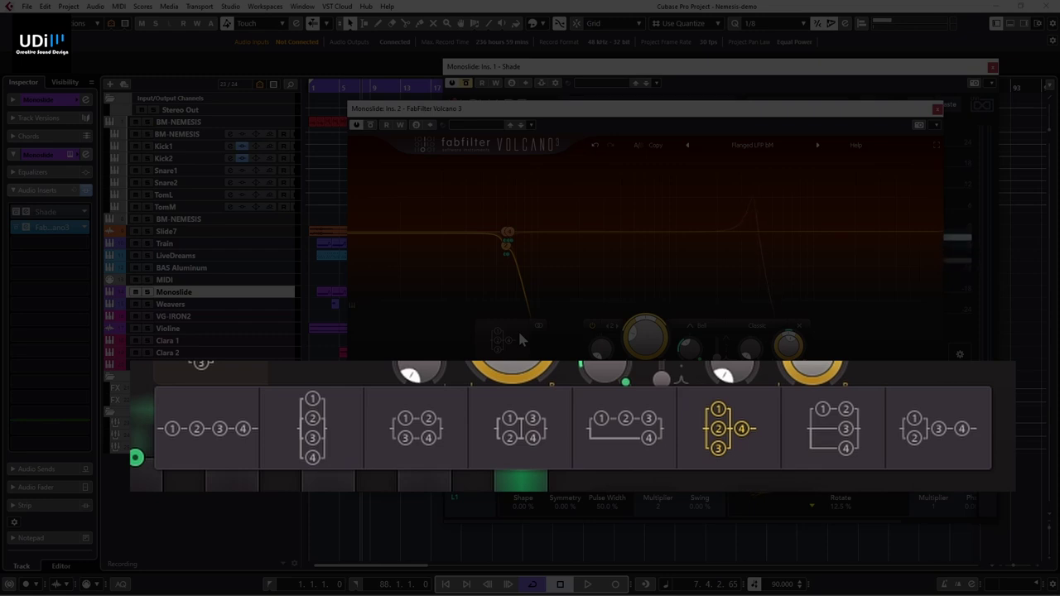
left_click(212, 458)
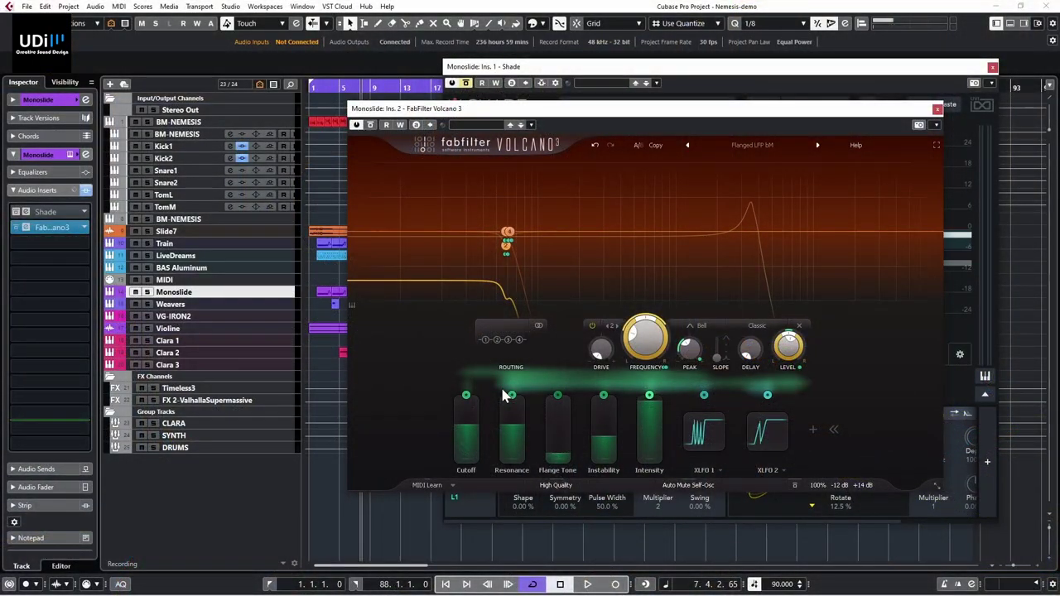
left_click(512, 326)
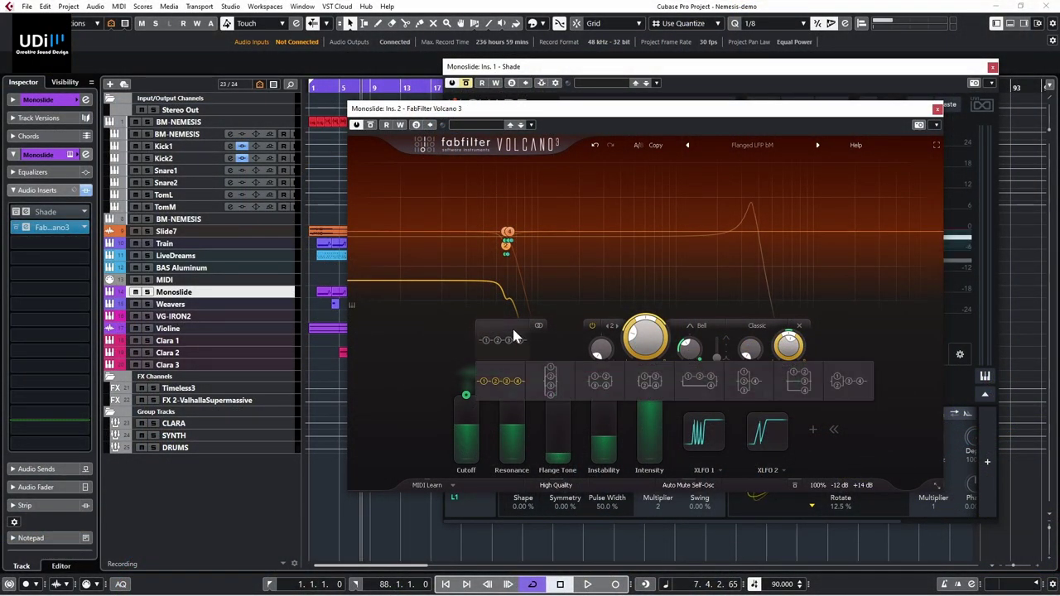
left_click(551, 381)
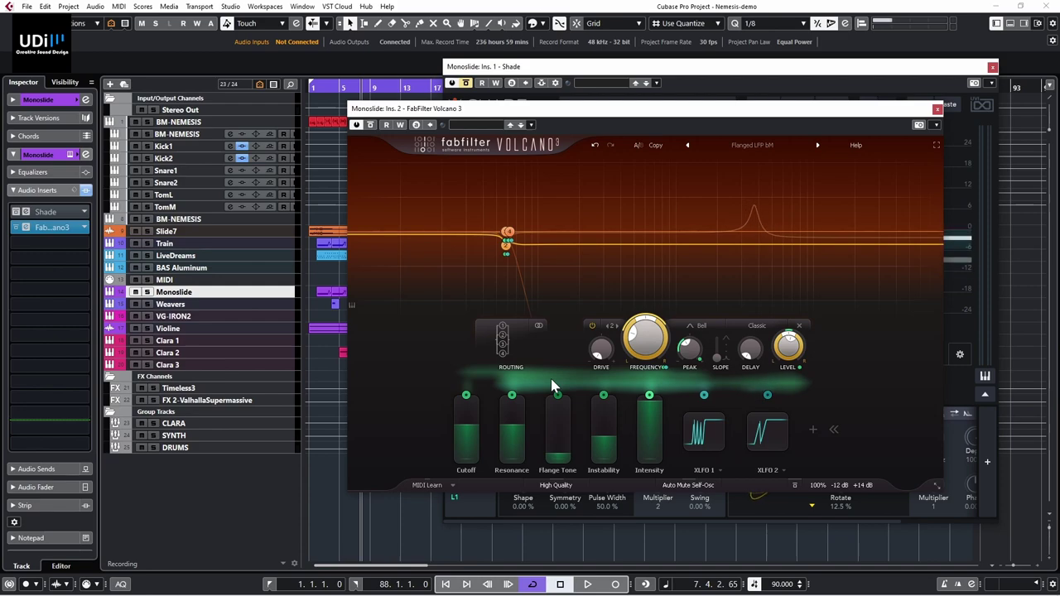
left_click(504, 328)
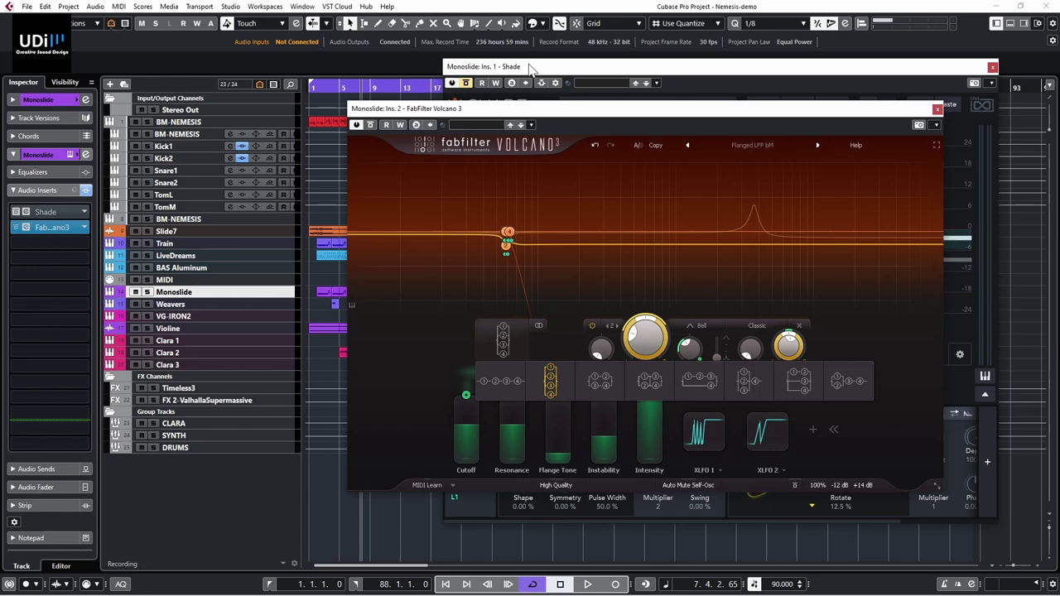
left_click(373, 126)
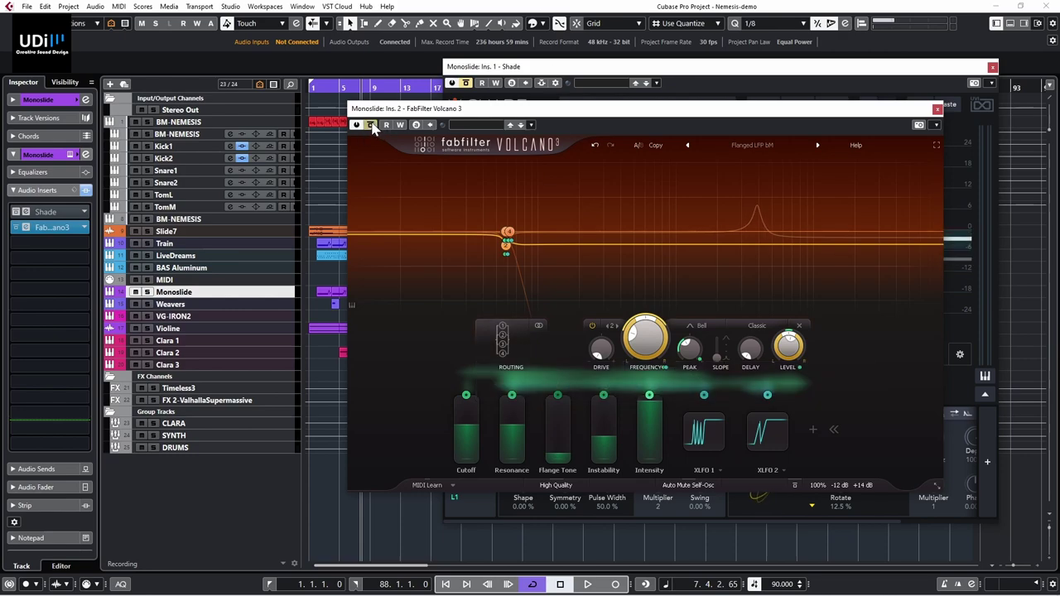
Step: Bypass Volcano 3, bring Shade to the front and open the stereo channel options of its Special Gain band
left_click(370, 125)
left_click(613, 83)
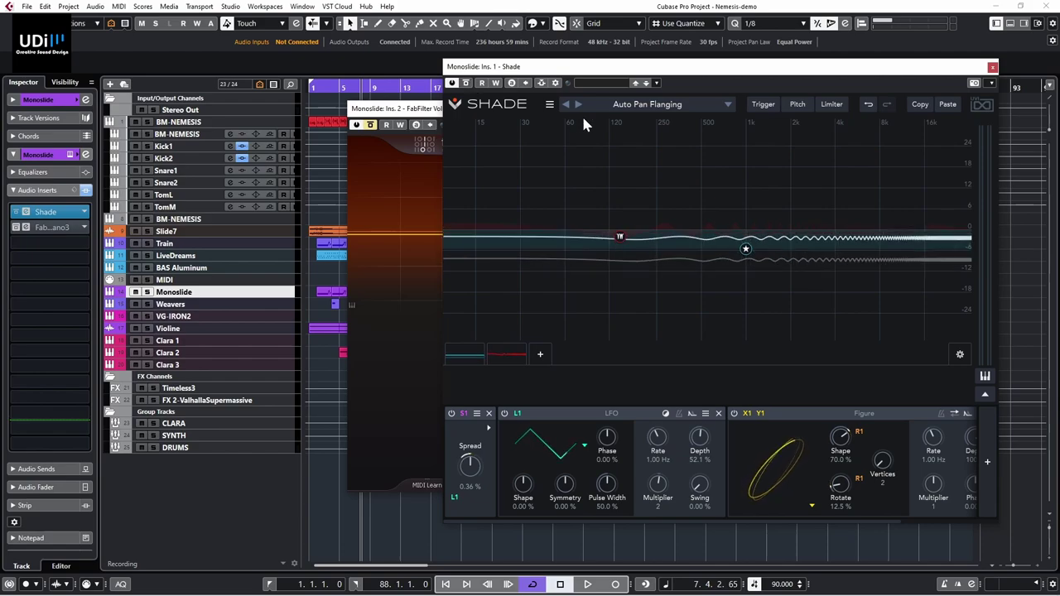
left_click_drag(613, 66, 598, 61)
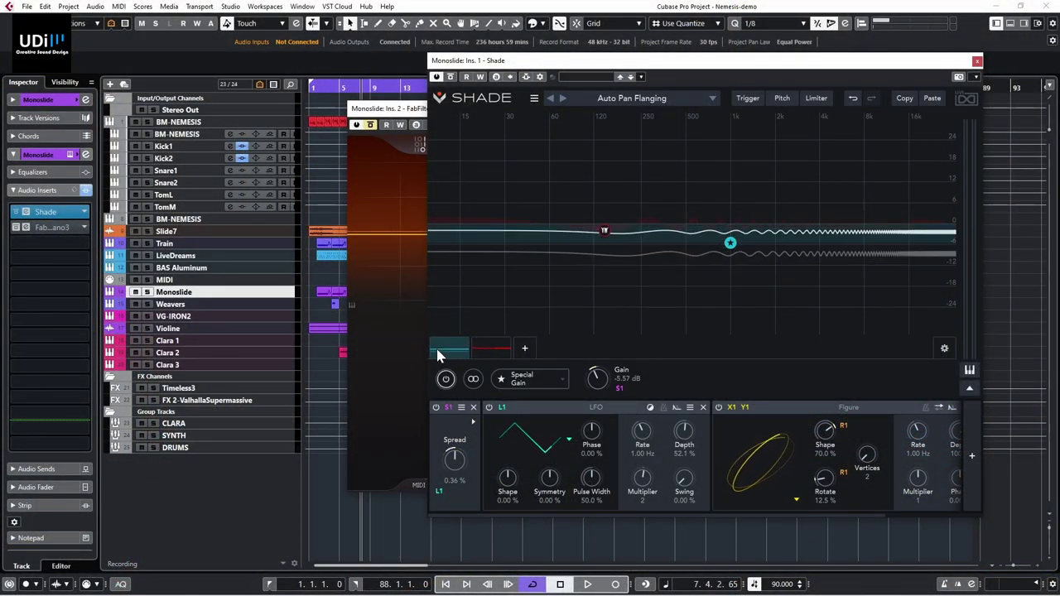
left_click(474, 381)
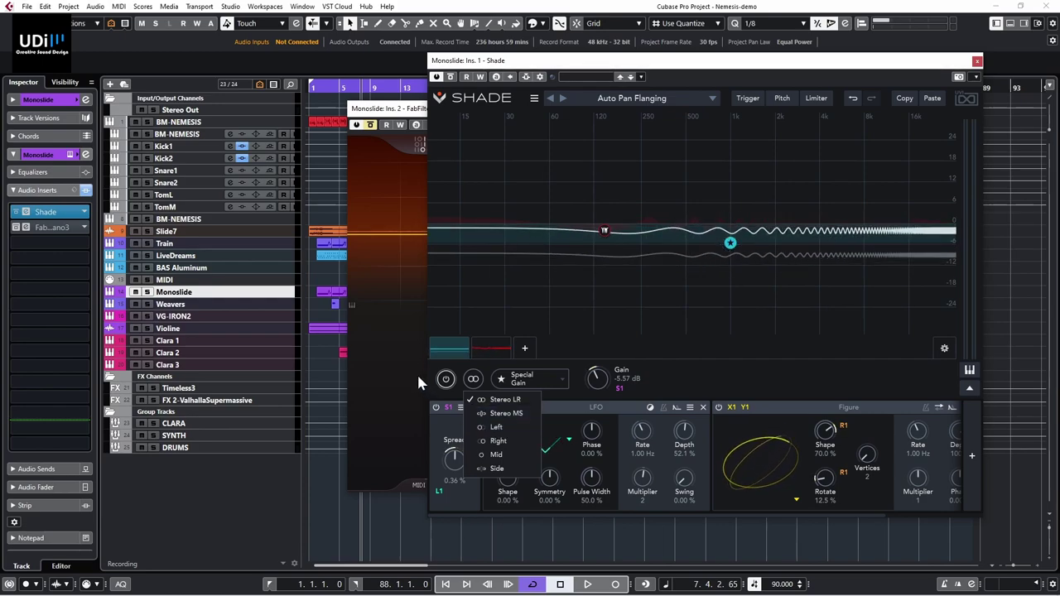
Step: Compare Volcano 3's routing and stereo options with Shade's stereo channel list, and close the Volcano 3 window and the list
left_click(404, 110)
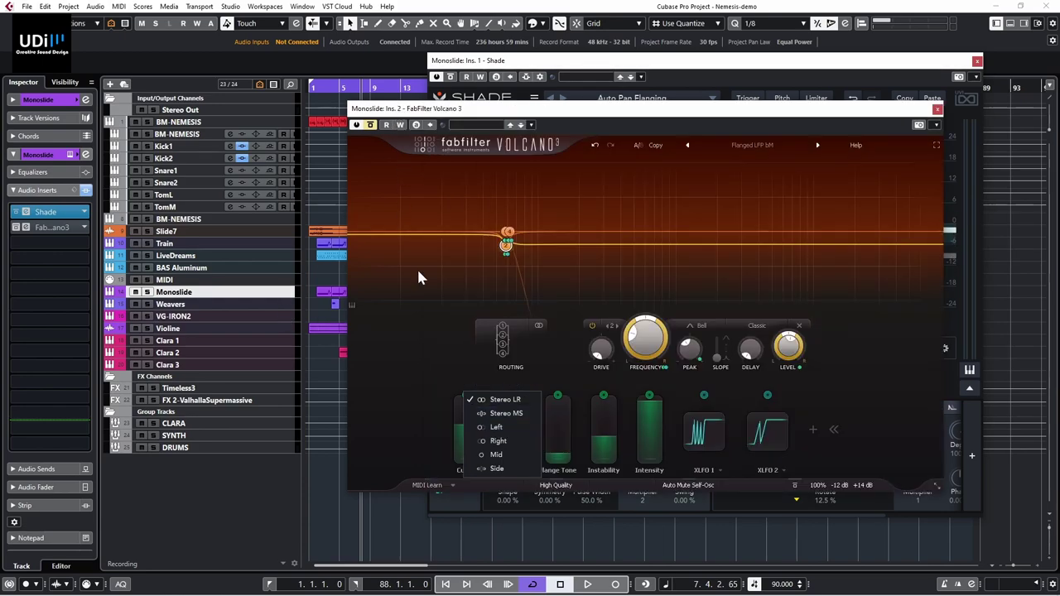
left_click(518, 333)
left_click(936, 109)
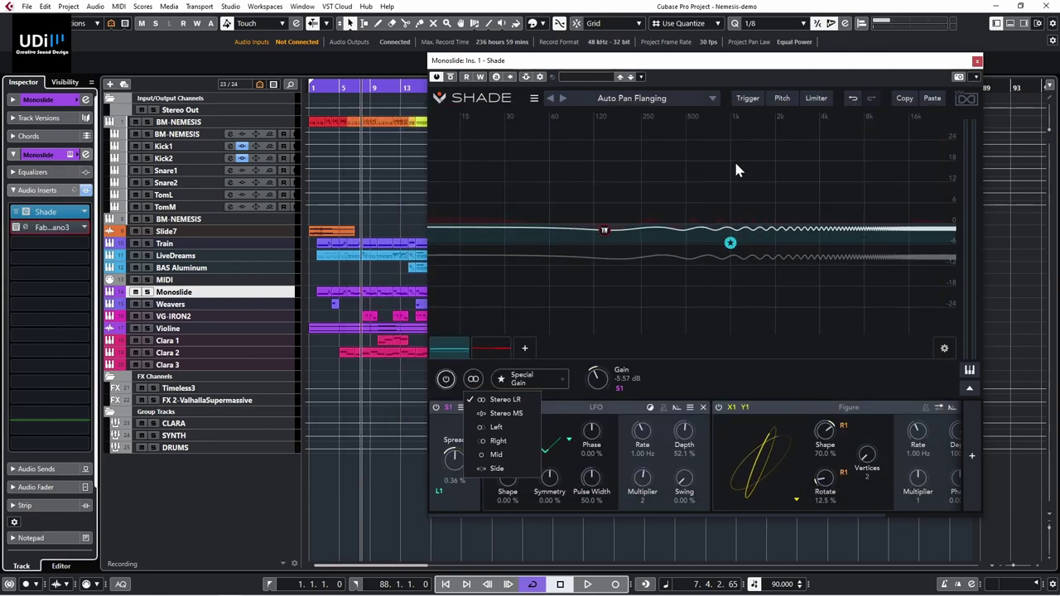
left_click(475, 381)
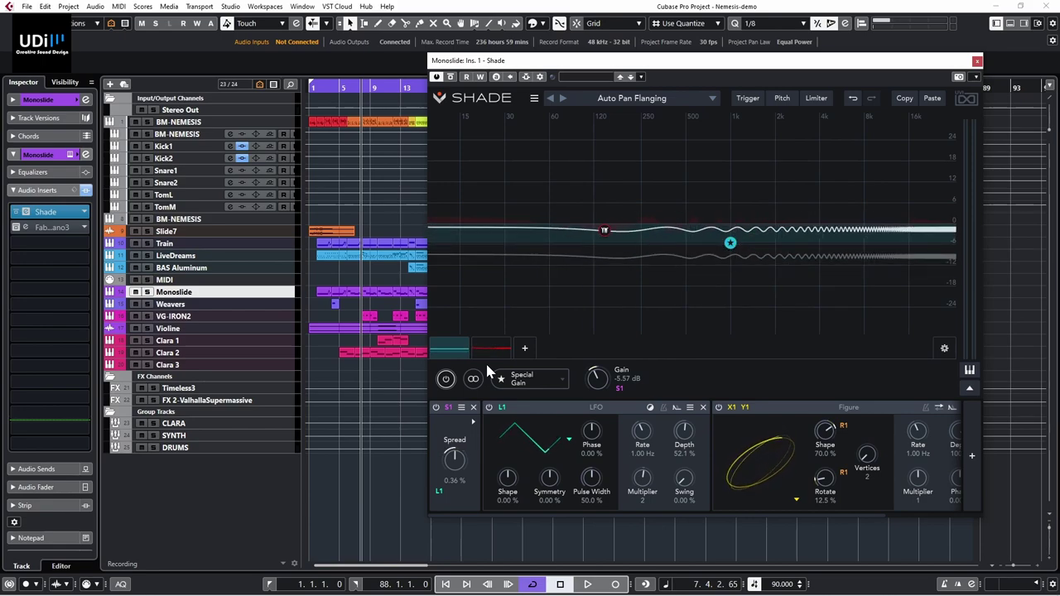
Step: Clear Shade to an empty patch and add a Low Pass Multi Resonant band at about 1.38 kHz with a 36 dB/oct. slope
left_click(534, 97)
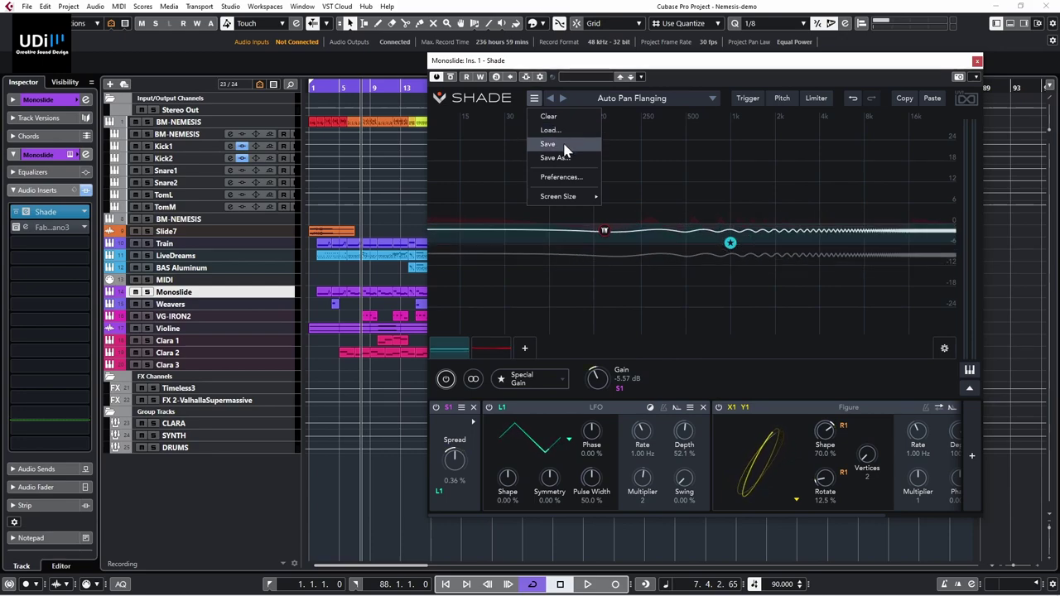
left_click(550, 116)
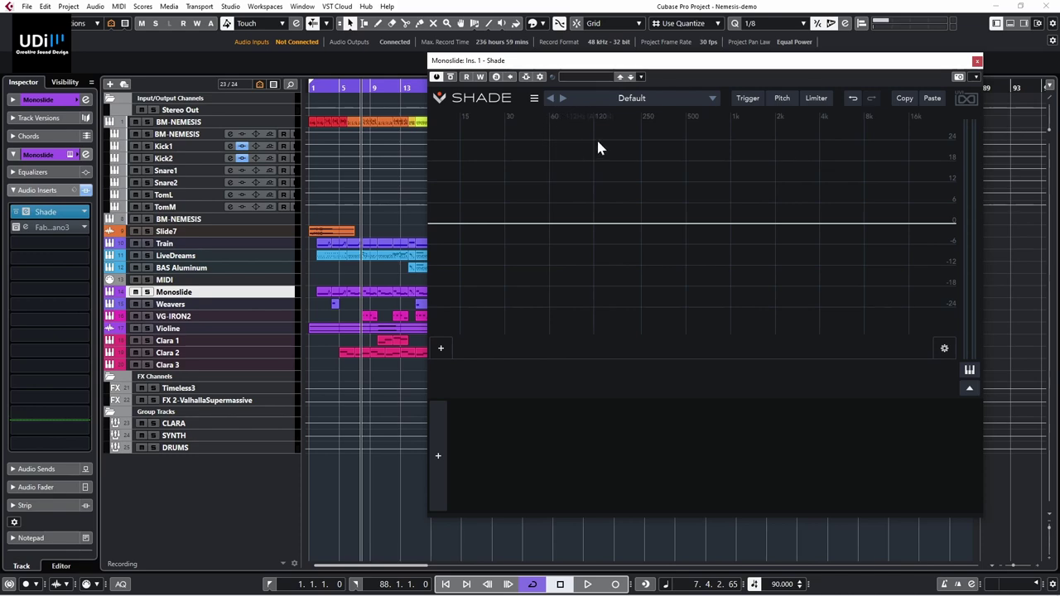
left_click_drag(721, 223, 743, 180)
right_click(743, 180)
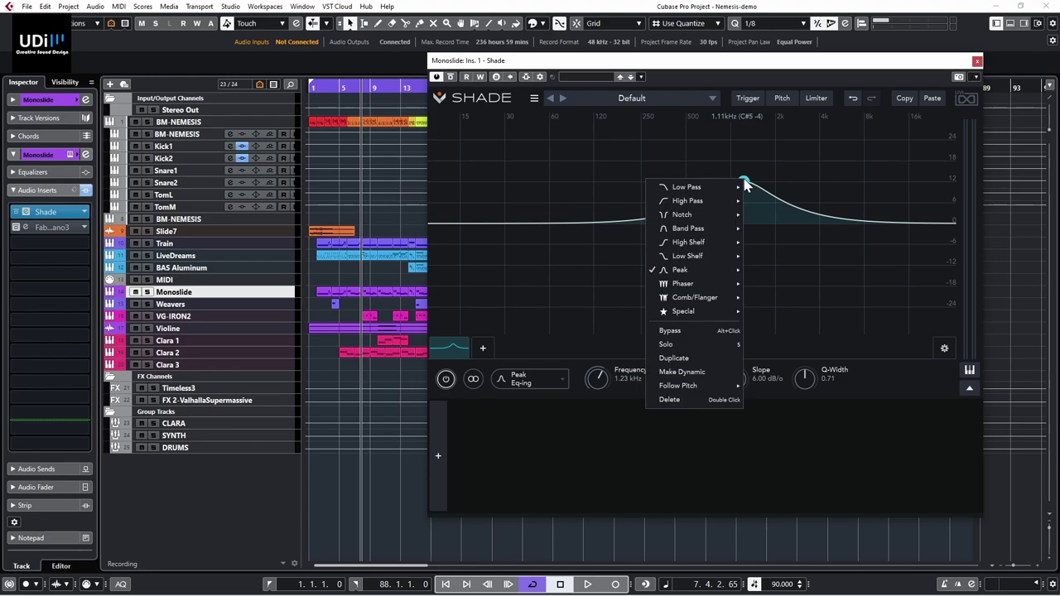
mouse_move(732, 193)
left_click(780, 203)
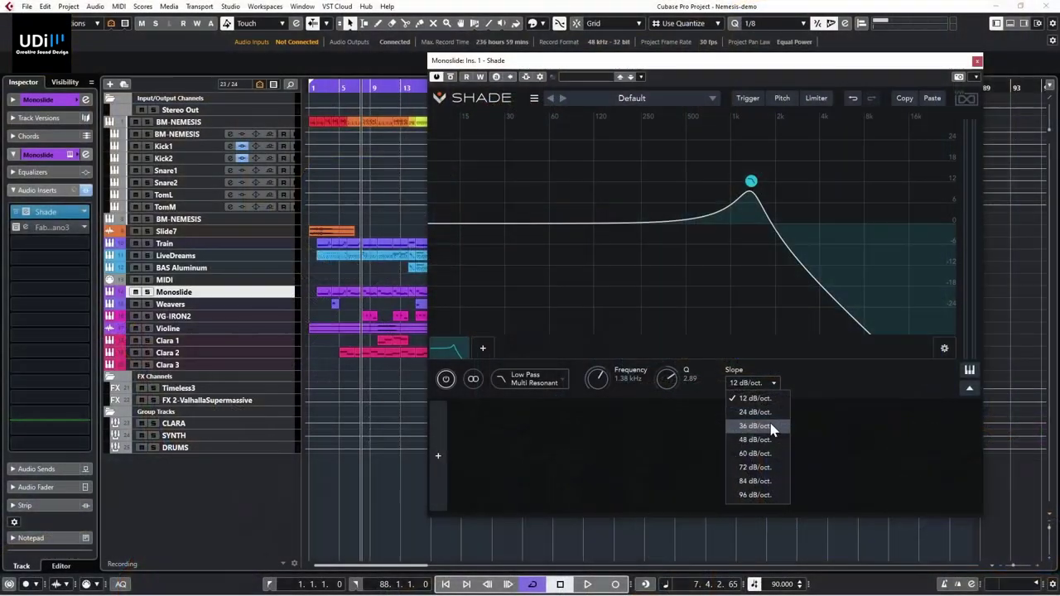
left_click(770, 429)
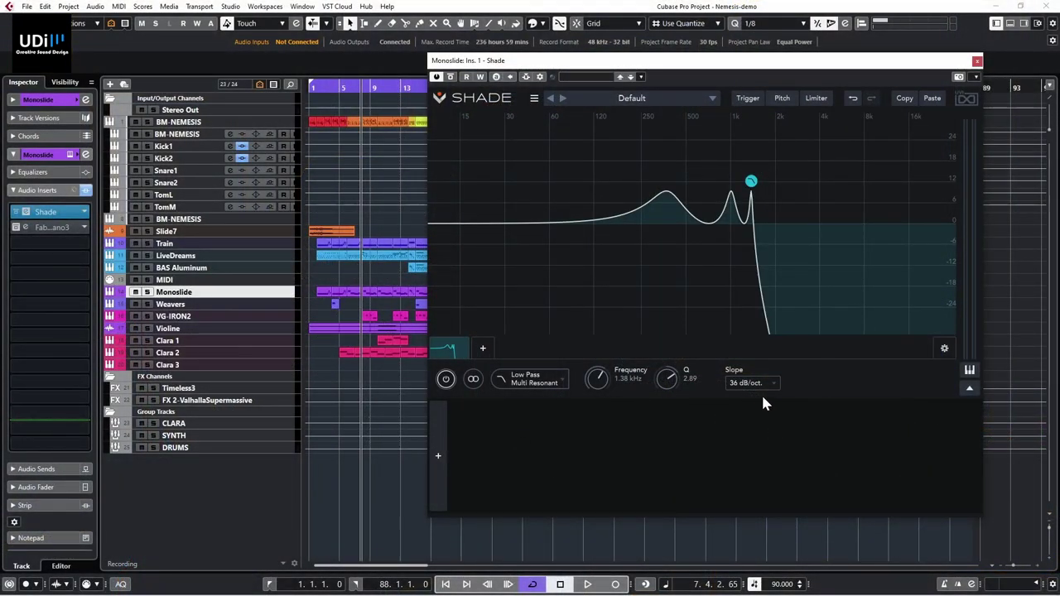
Step: Add a second, peak band to Shade's curve and move the low-pass band to about 3.04 kHz with a Q of about 1.18
key("space")
double_click(781, 222)
left_click_drag(780, 222, 748, 222)
left_click_drag(751, 181, 791, 216)
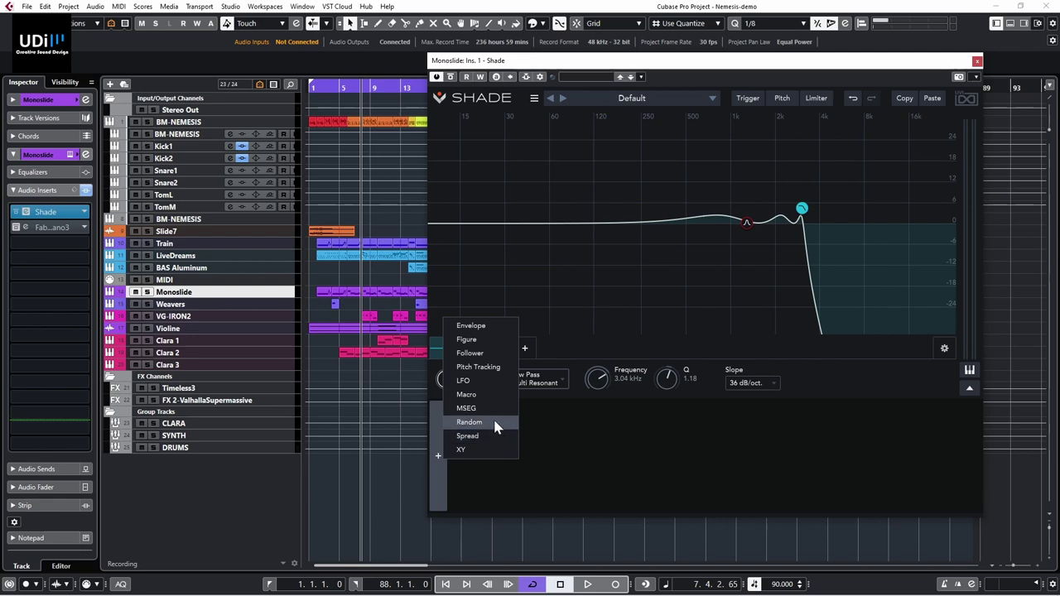
left_click(55, 232)
left_click(54, 229)
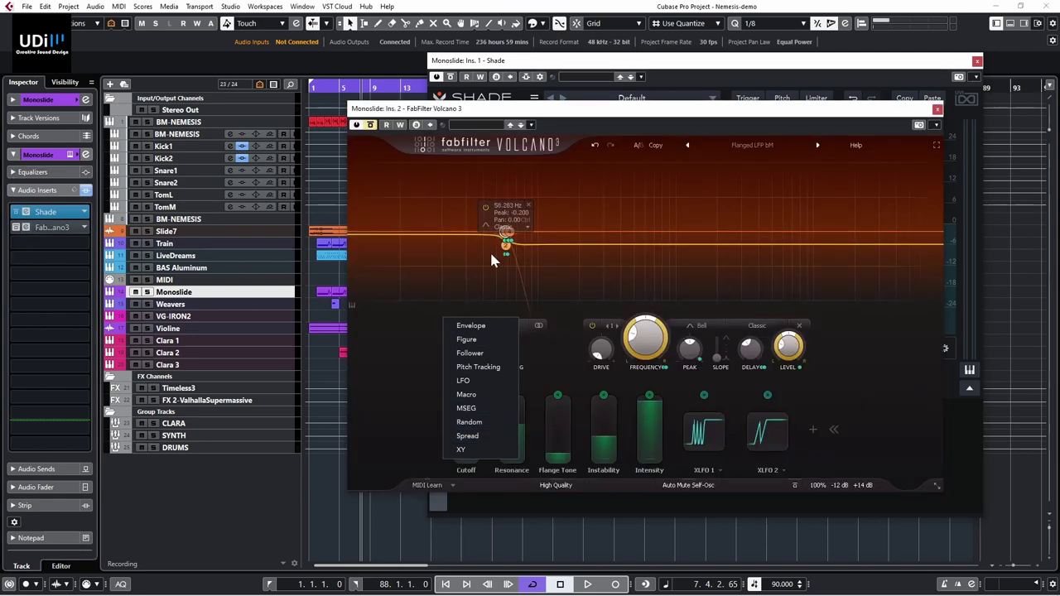
left_click(492, 327)
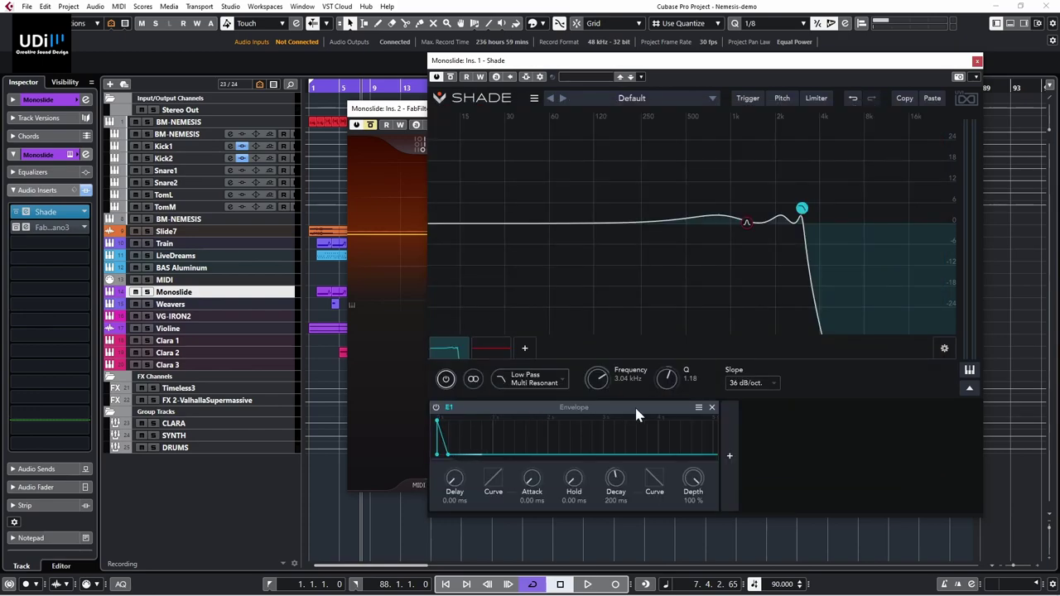
left_click(710, 407)
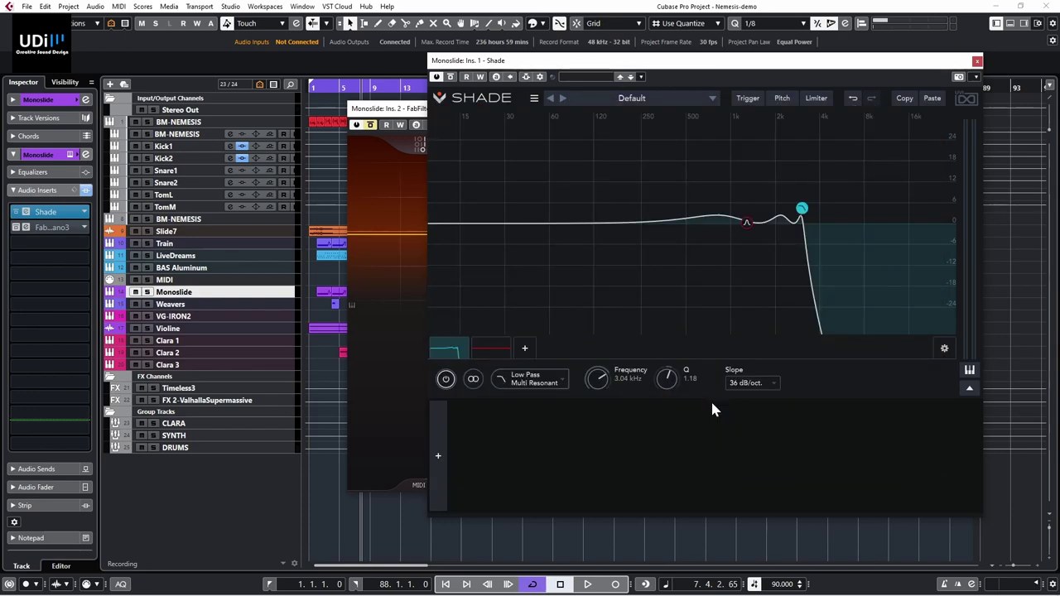
Step: Load Volcano 3's Clean preset and add an XY Controller from its list of modulation sources
left_click(380, 121)
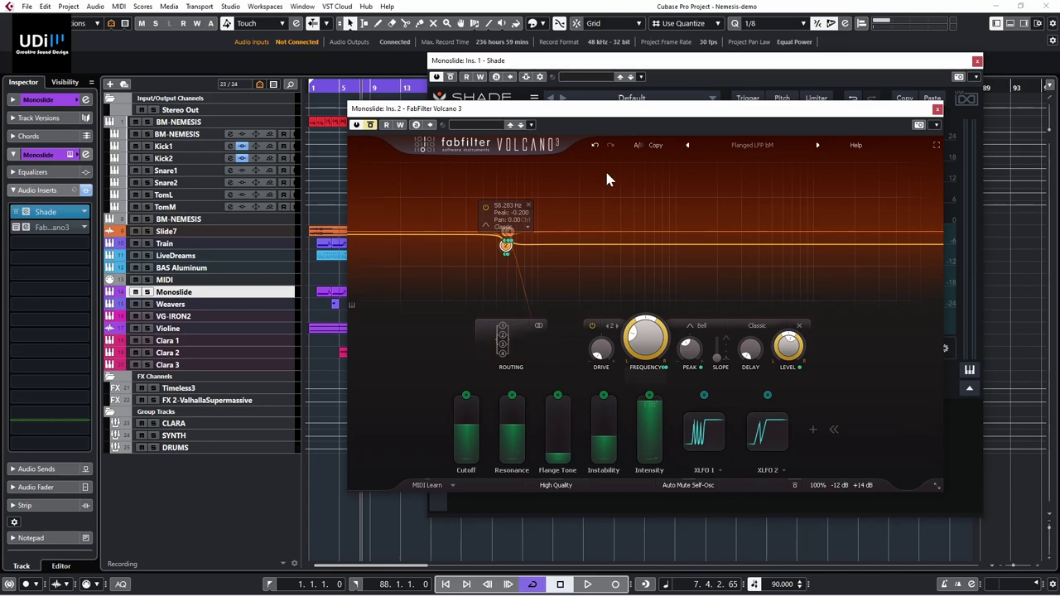
left_click(721, 144)
left_click(736, 231)
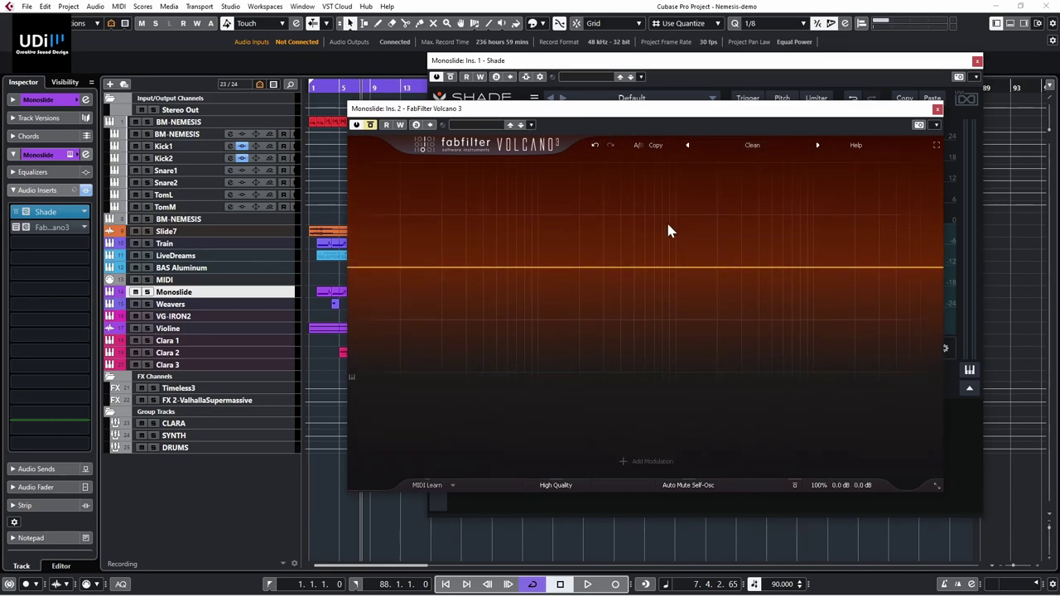
left_click(623, 462)
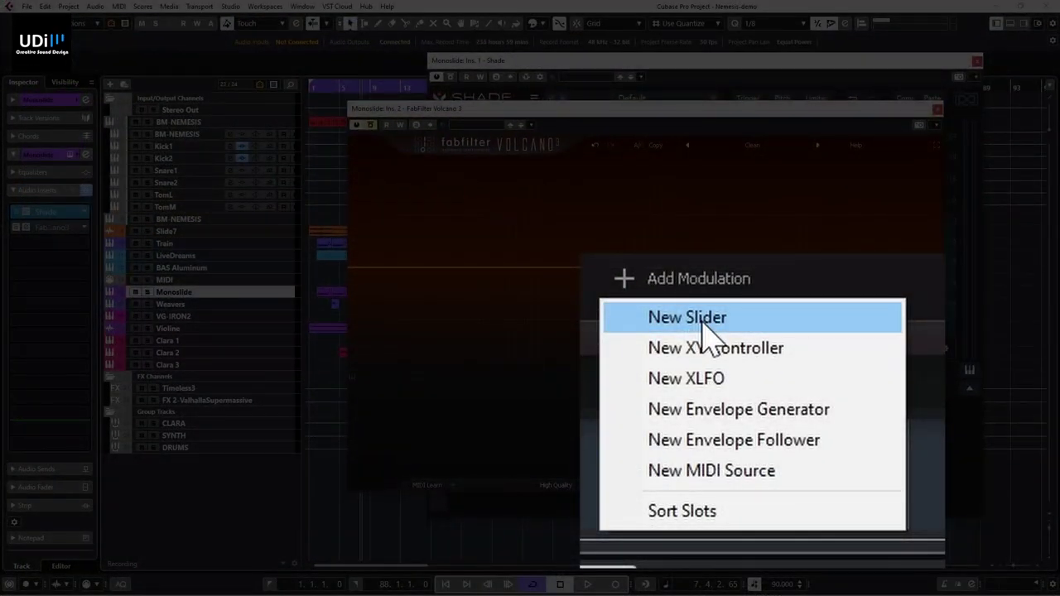
left_click(790, 360)
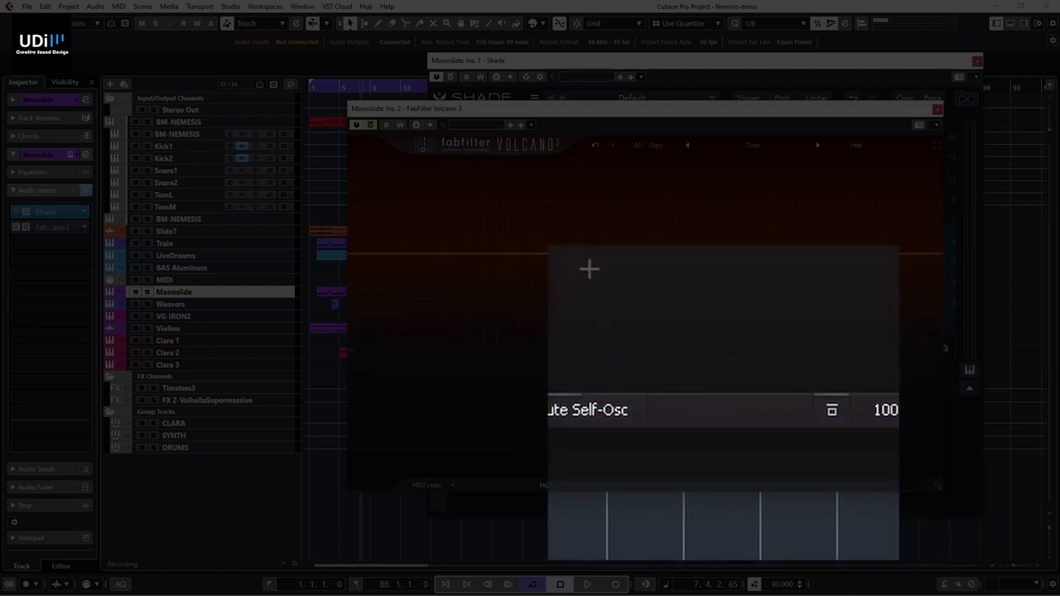
left_click(590, 270)
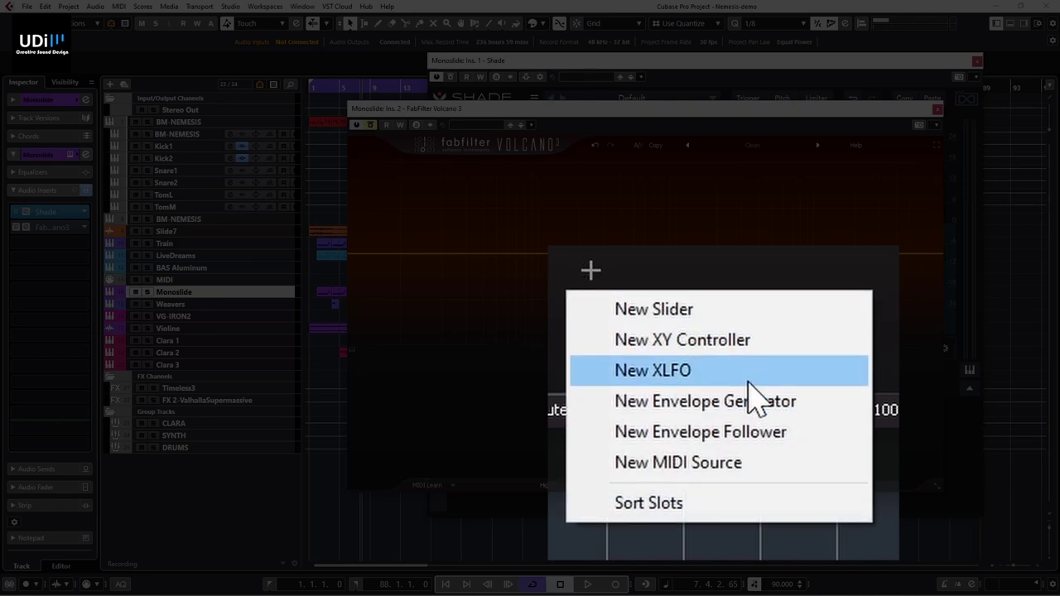
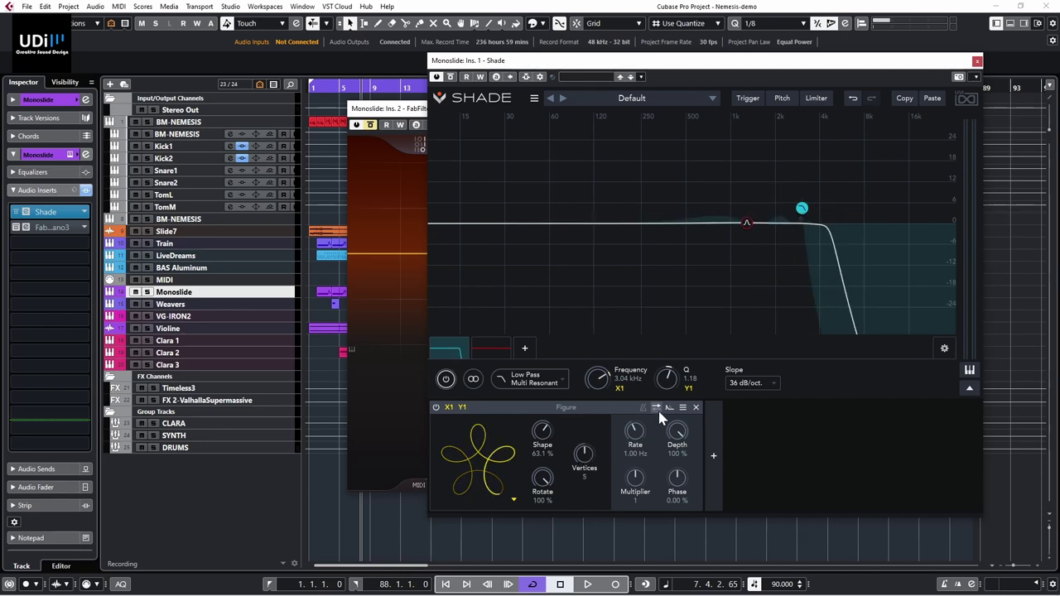
Step: Set the Figure modulator's depth on Shade's Q to about +1.17 and sync the Figure's rate to the tempo
left_click_drag(670, 407, 687, 393)
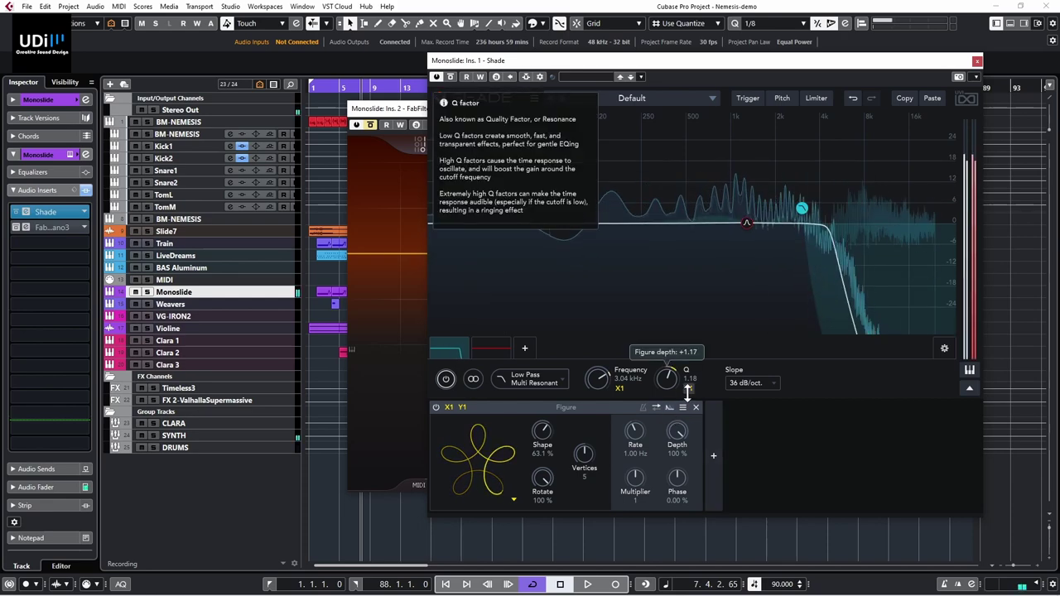
left_click_drag(687, 389, 687, 391)
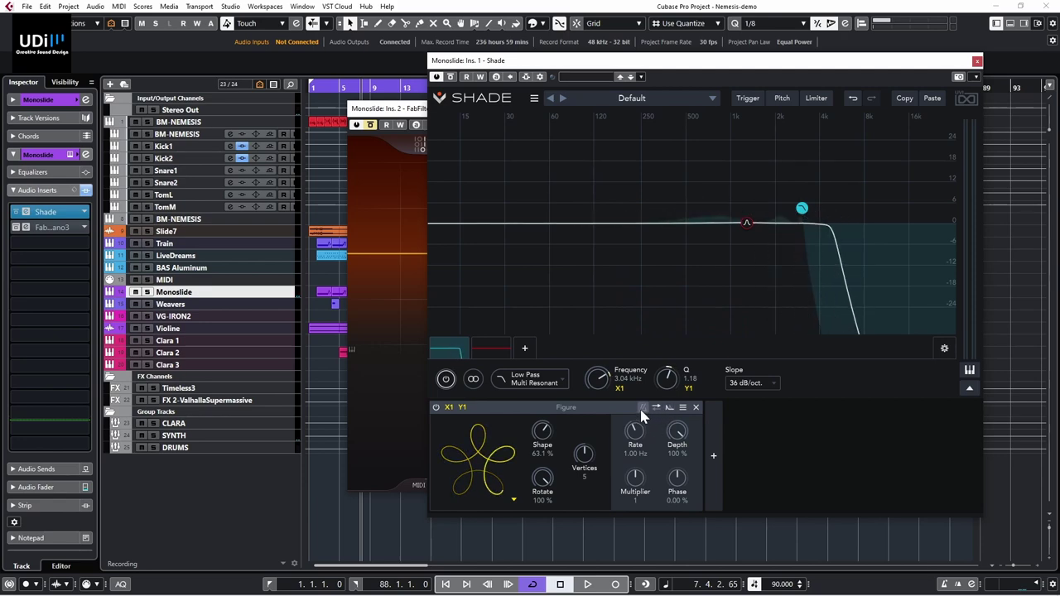
left_click(643, 408)
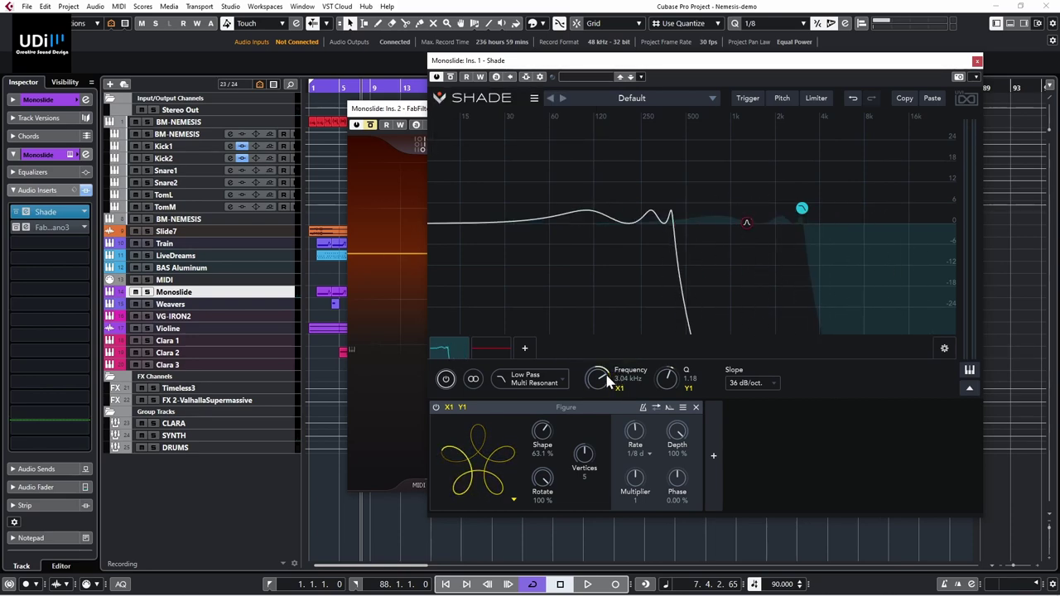
Step: Lower the low-pass band's frequency to about 704 Hz and adjust the Figure modulation of its Q
left_click_drag(609, 380, 608, 405)
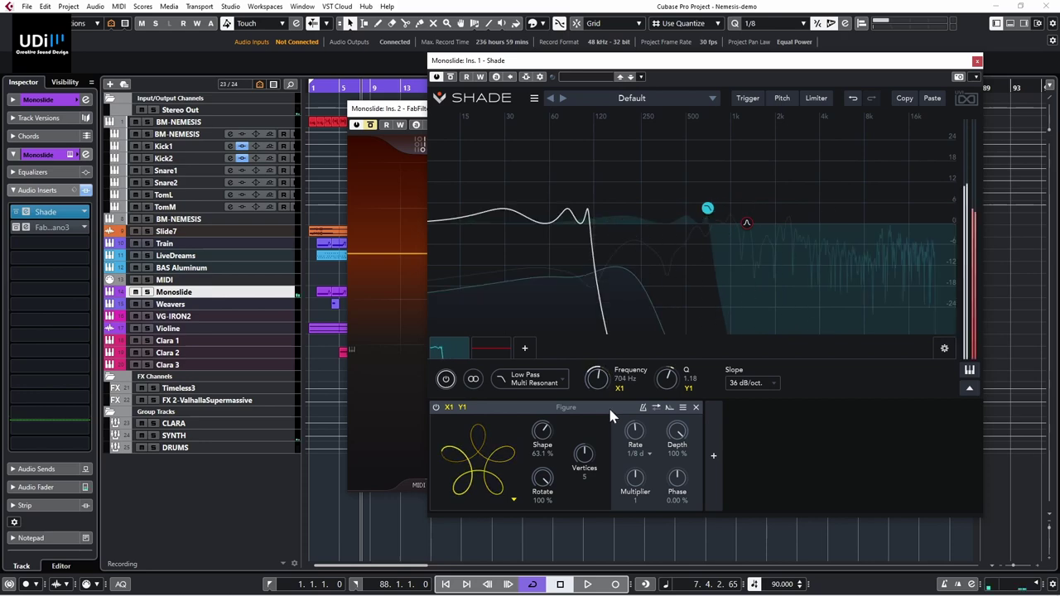
left_click(686, 389)
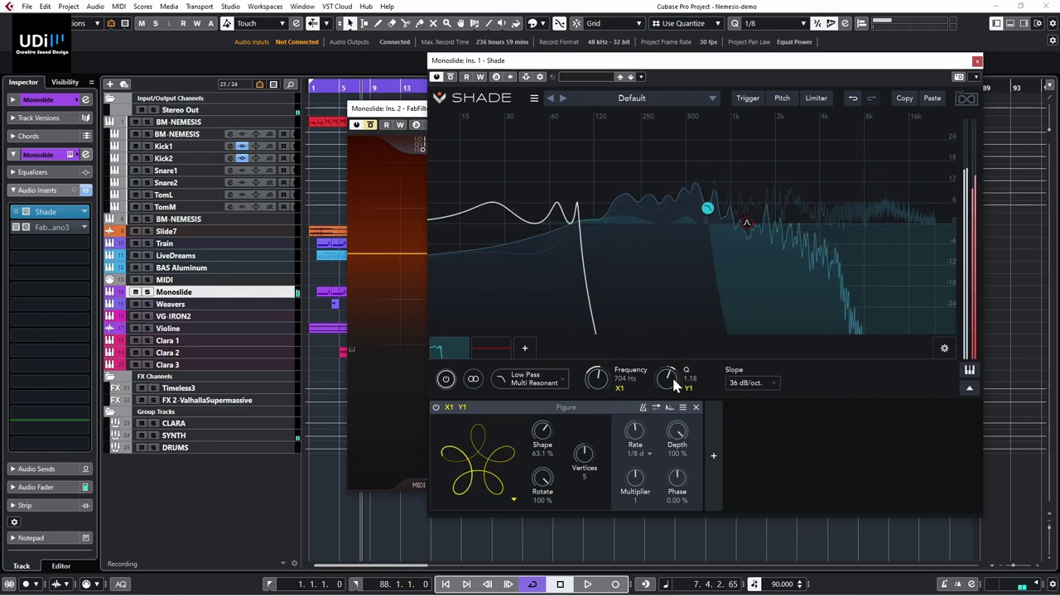
mouse_move(672, 375)
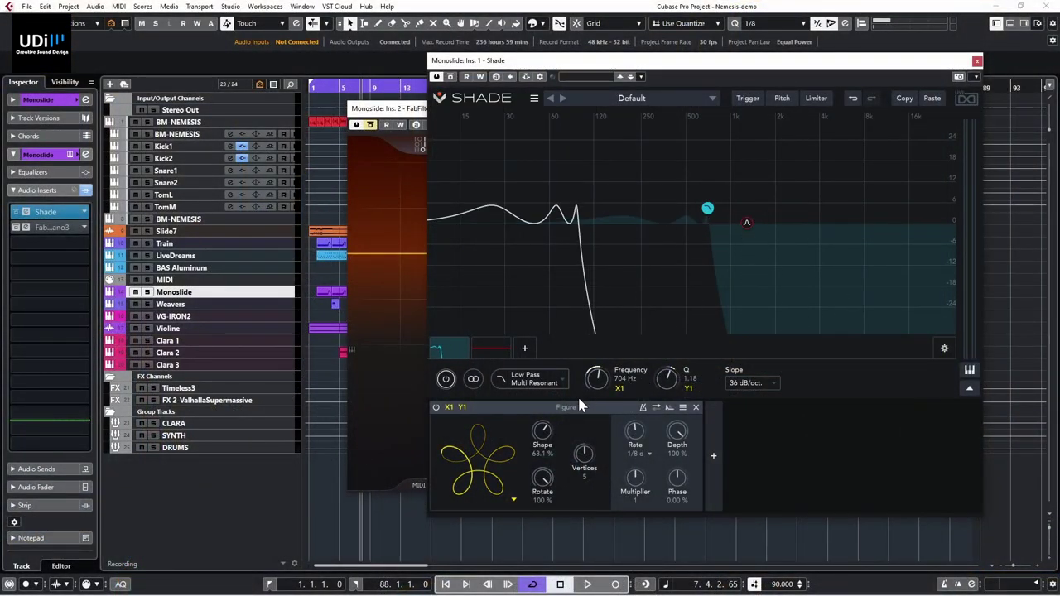
Step: Replace the Figure with a Spread modulator on the low-pass band's frequency and set the spread to about 8.57 %
left_click(696, 408)
left_click(438, 456)
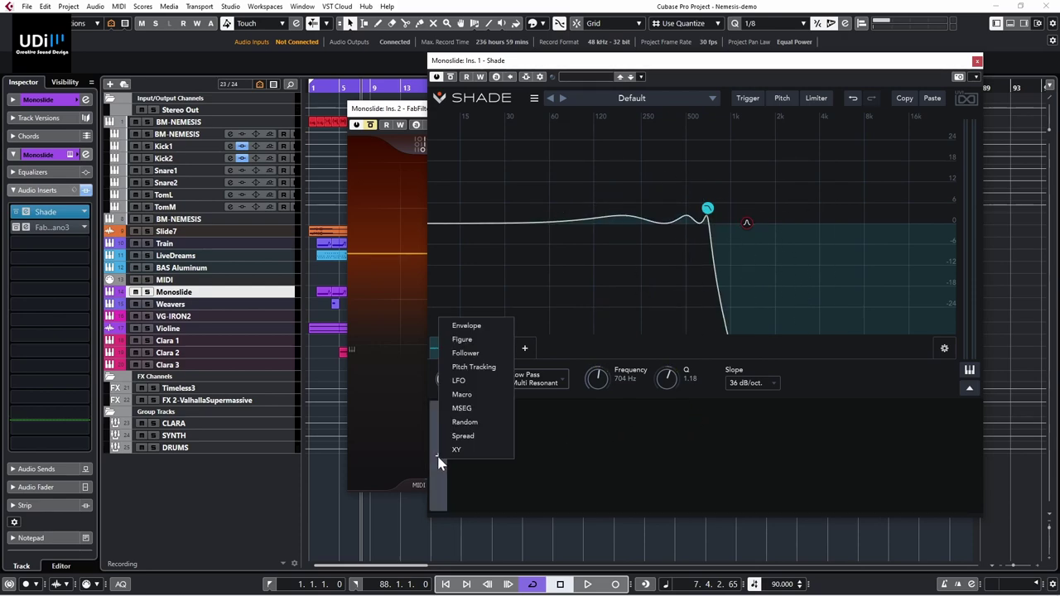
left_click(464, 436)
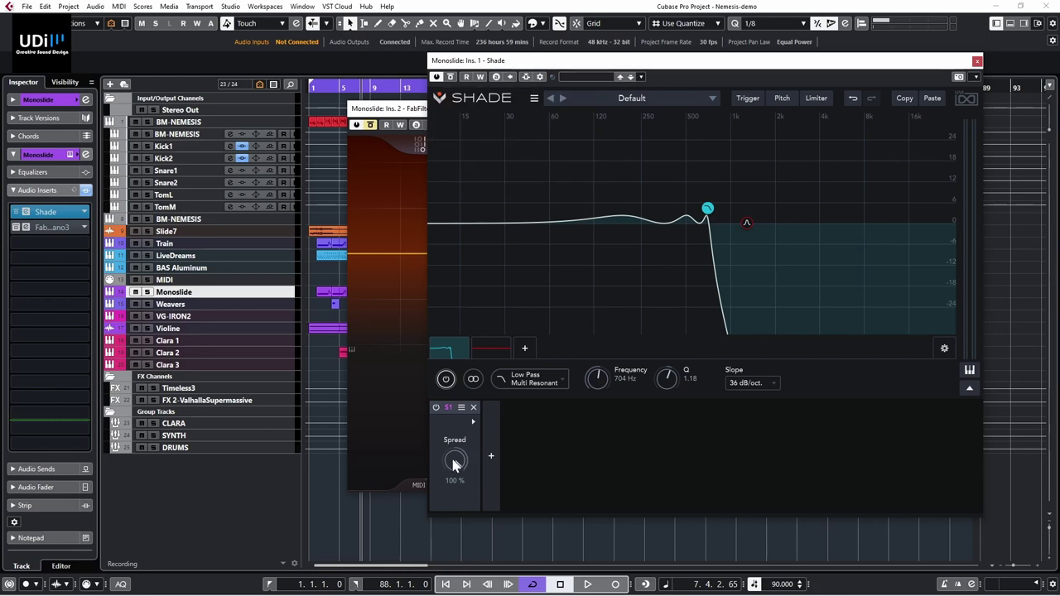
mouse_move(454, 465)
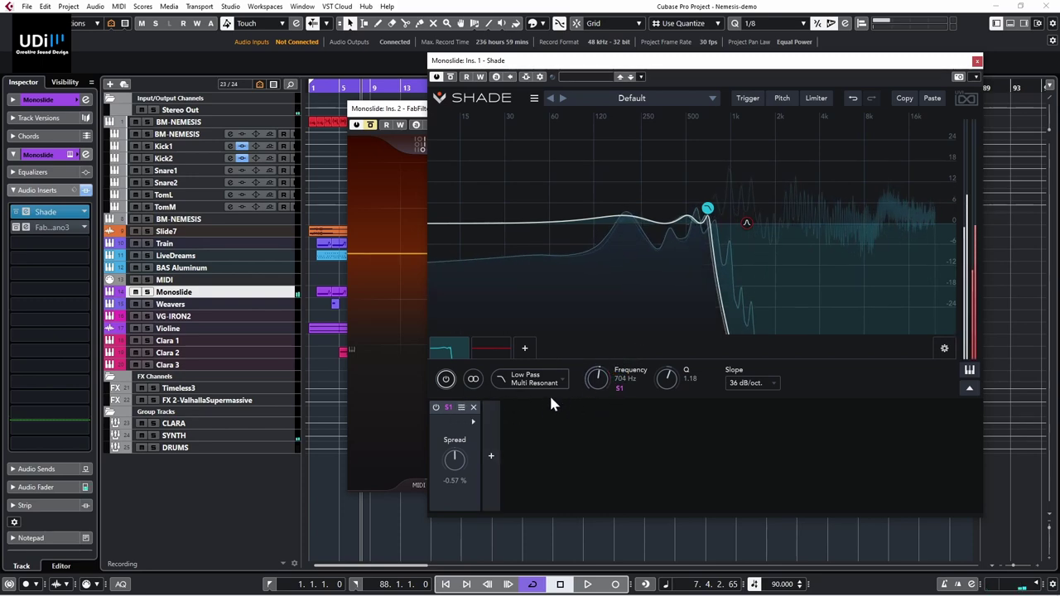
left_click_drag(455, 460, 464, 511)
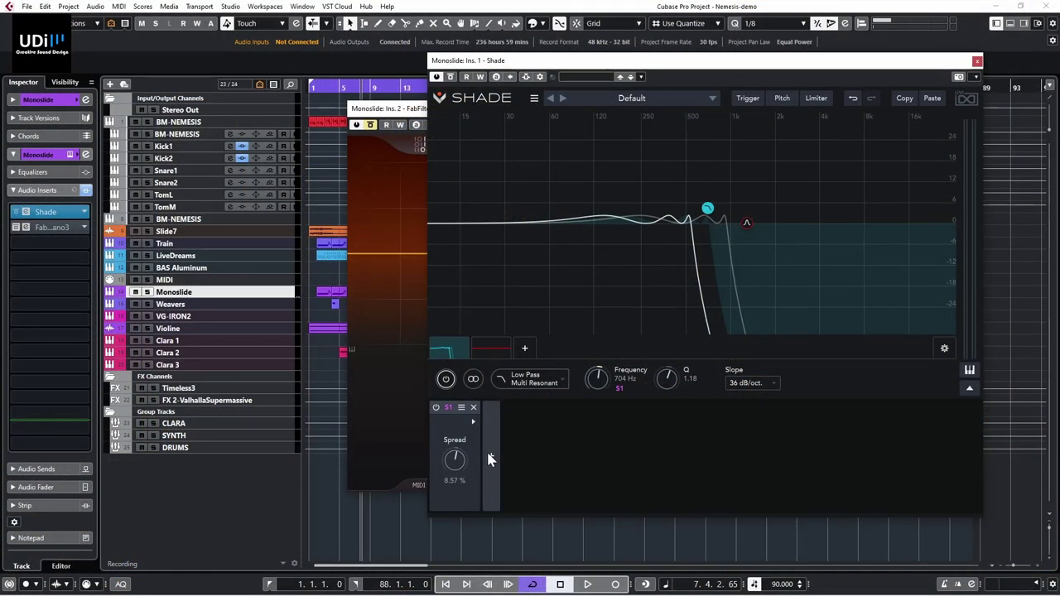
Step: Add an LFO that modulates the Spread amount, with a rate of about 2.80 Hz, and set the spread to about -7.43 %
left_click(492, 456)
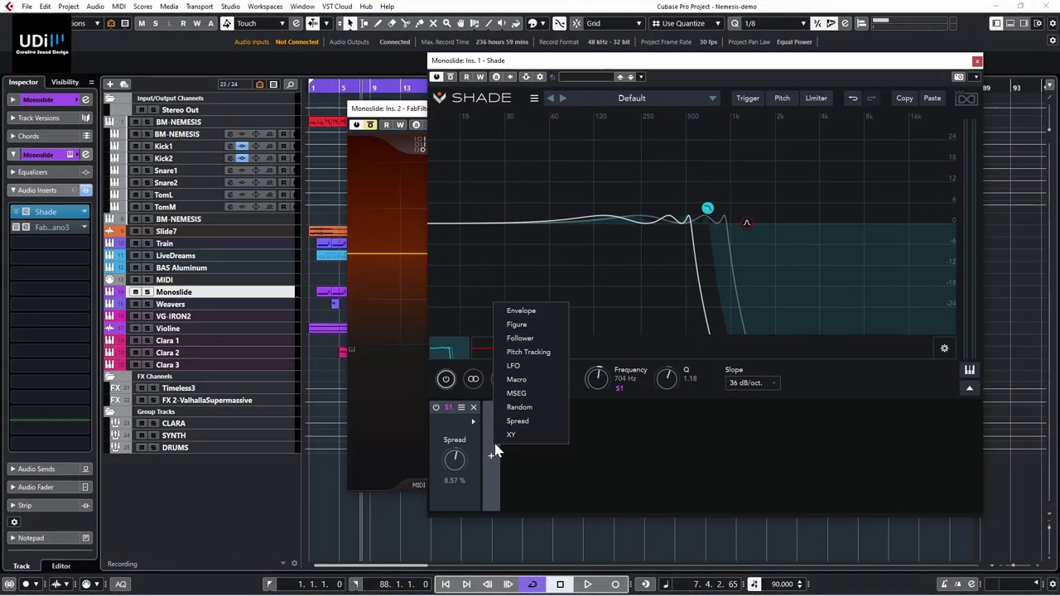
left_click(525, 366)
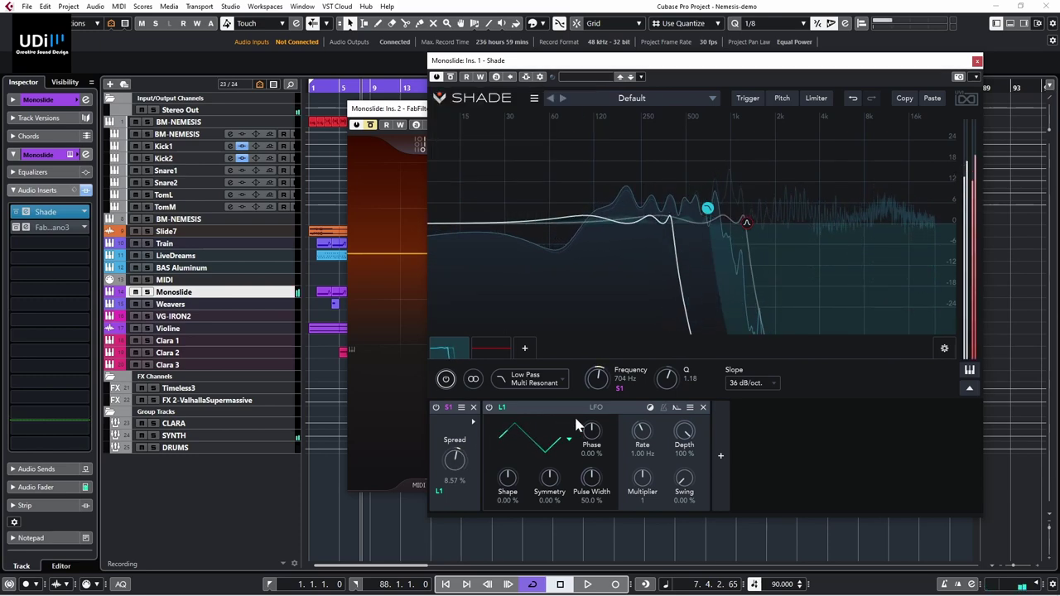
left_click_drag(644, 445, 630, 377)
left_click_drag(629, 416, 630, 420)
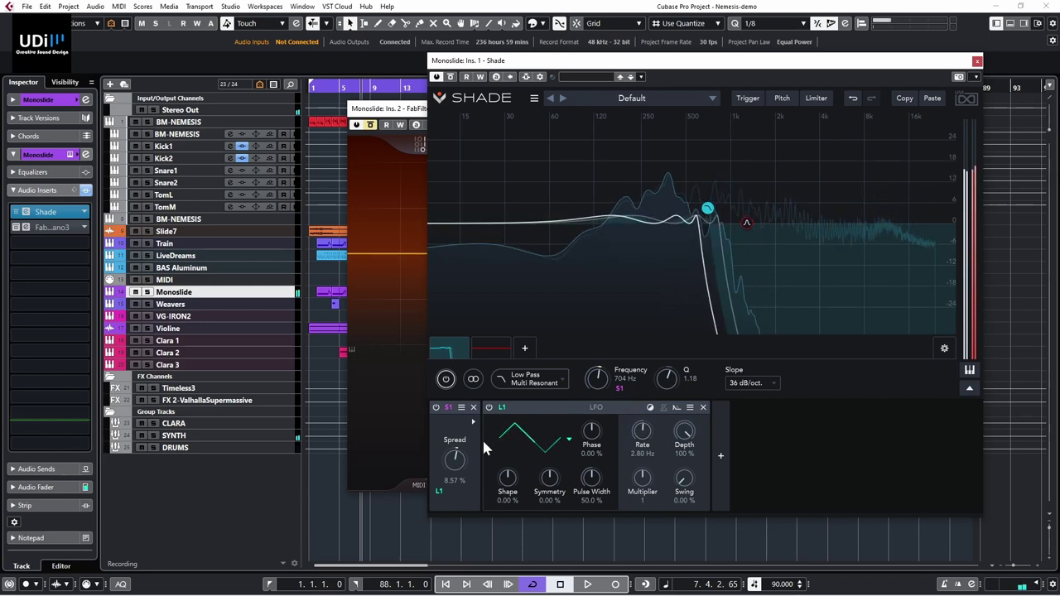
left_click_drag(455, 461, 440, 470)
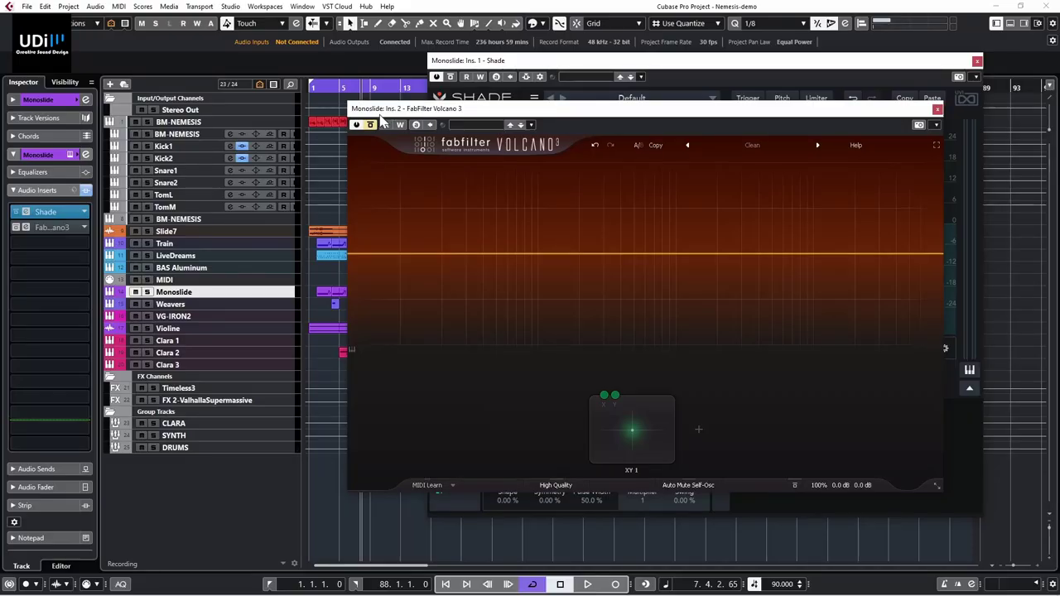
Step: Bring the re-enabled Volcano 3 to the front and add a Gentle low-pass filter at about 671 Hz with a peak of about 0.5
left_click(474, 98)
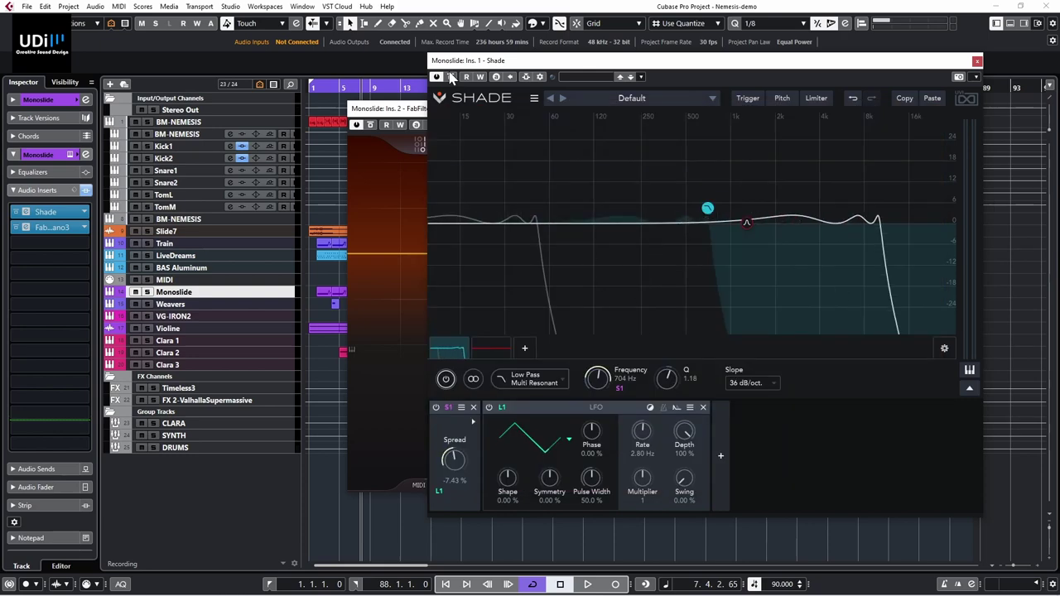
left_click(420, 114)
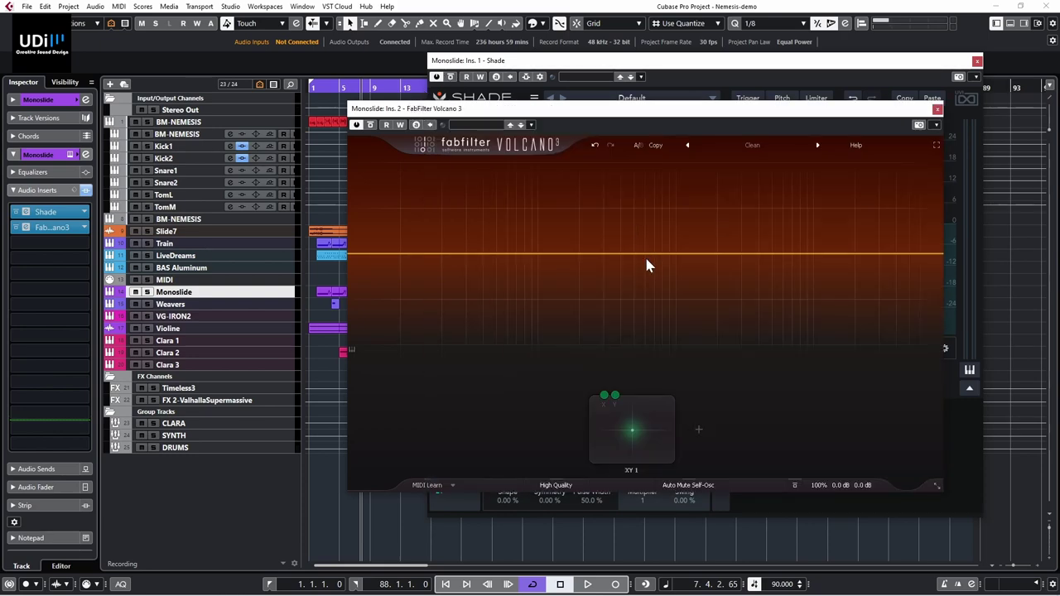
left_click_drag(654, 257, 649, 202)
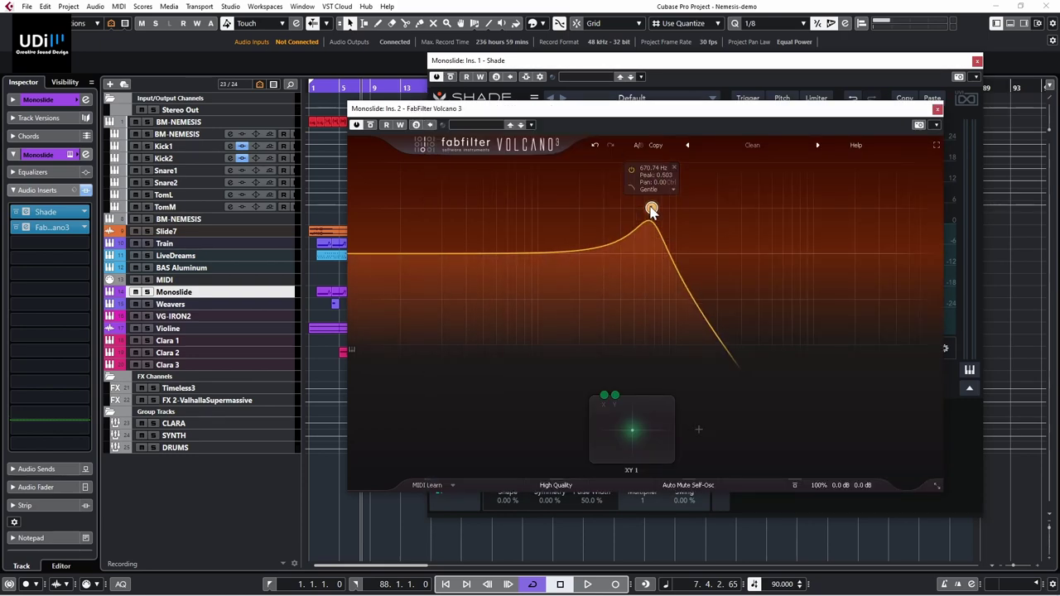
Step: Remove the XY controller in Volcano 3 and add an XLFO that modulates the pan of filter 1
left_click(668, 403)
left_click(642, 463)
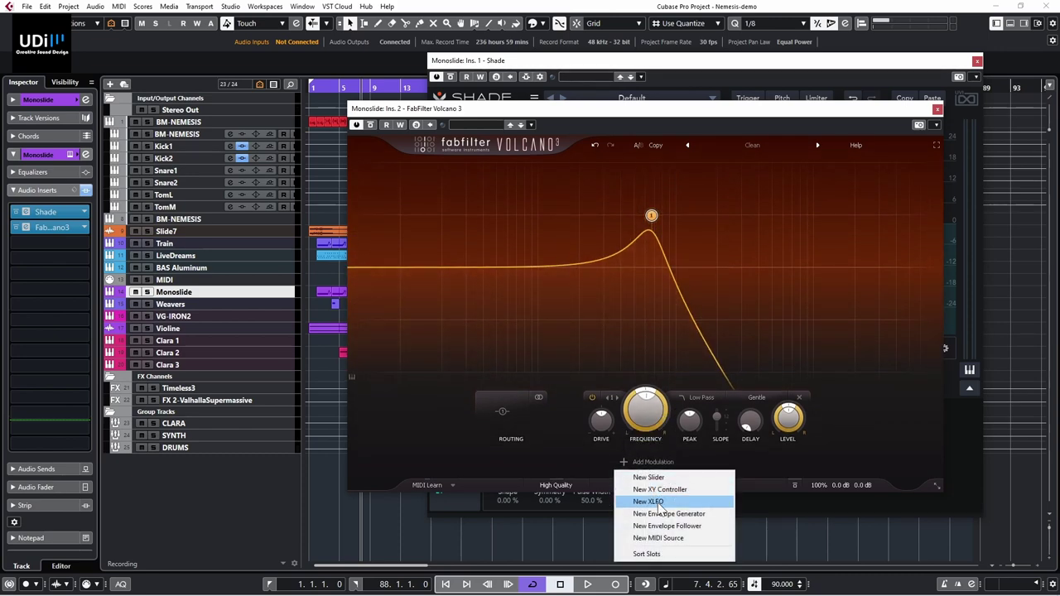
left_click(651, 501)
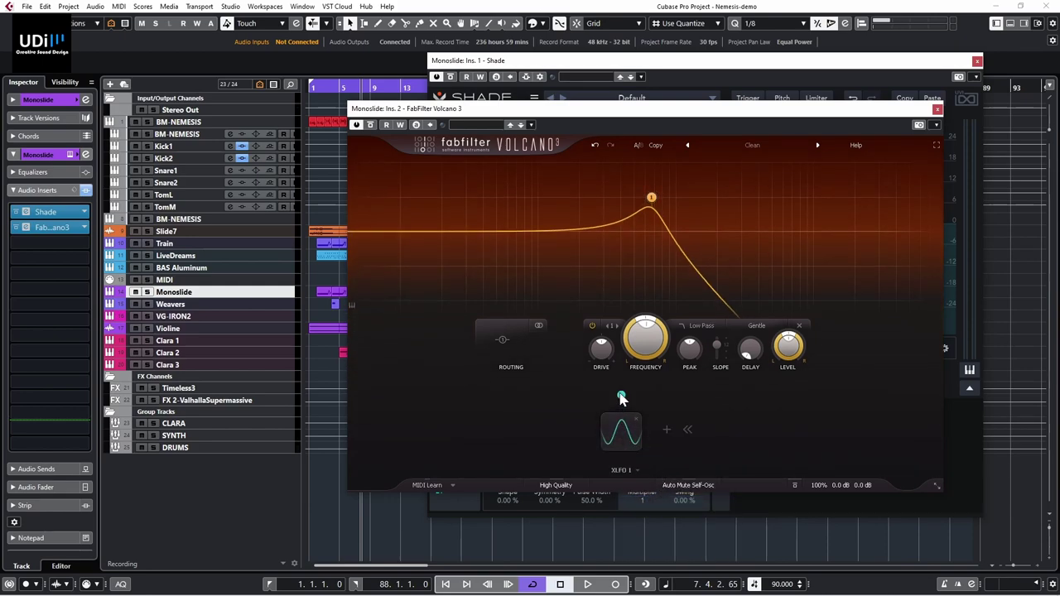
left_click_drag(623, 397, 623, 399)
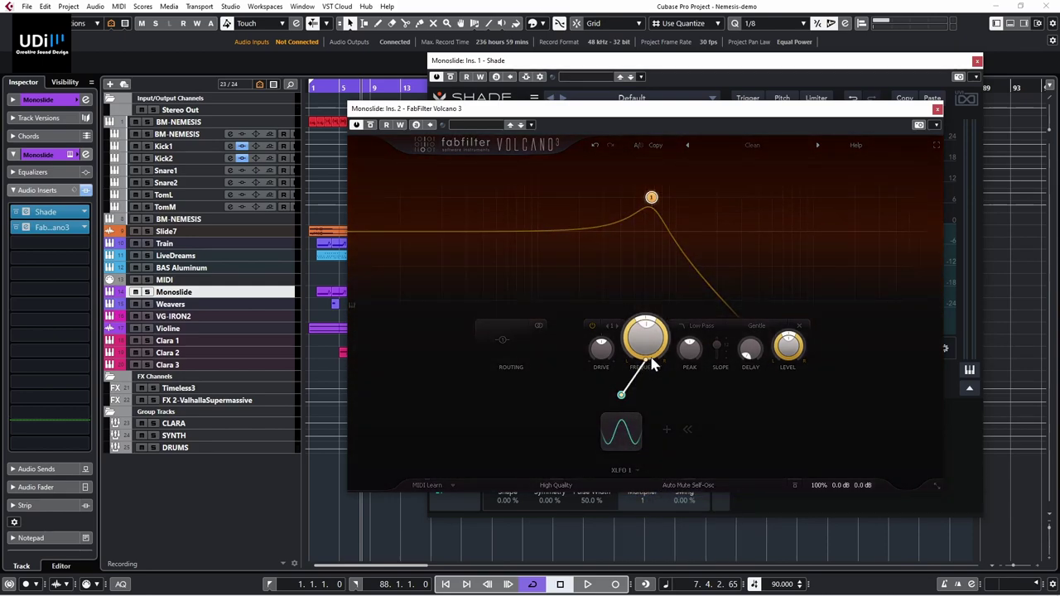
left_click_drag(652, 365, 715, 338)
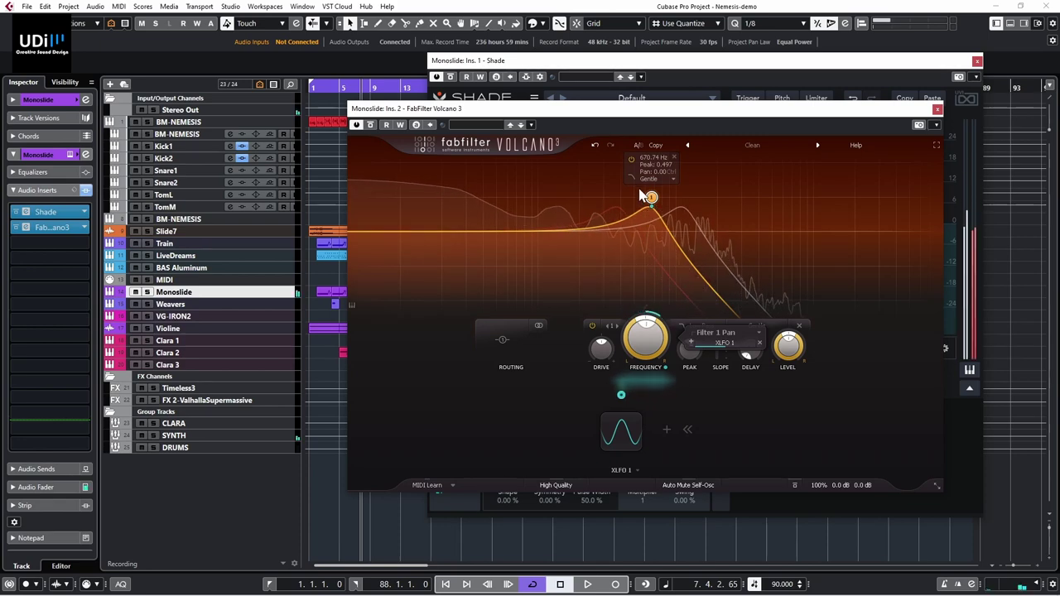
Step: Expand the XLFO, extend its pattern to six steps and lower the values of steps 3 and 5
left_click(623, 441)
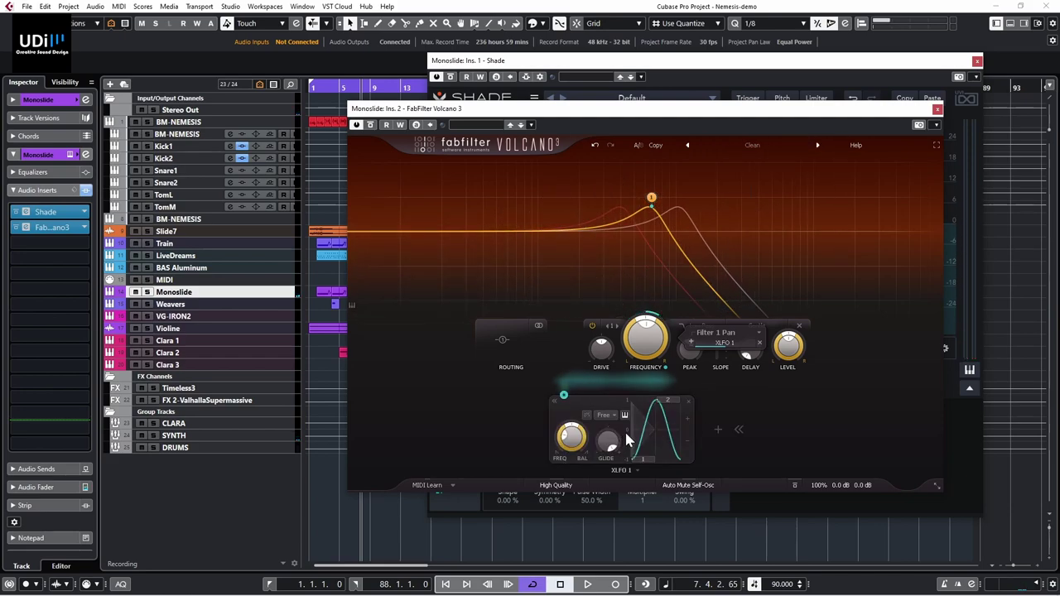
left_click(686, 412)
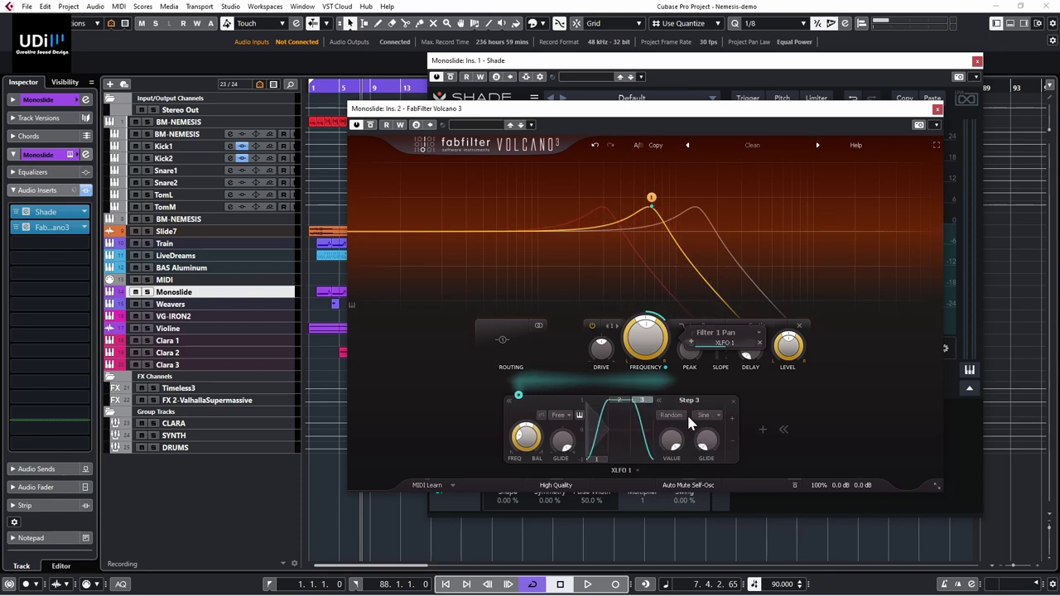
left_click(733, 416)
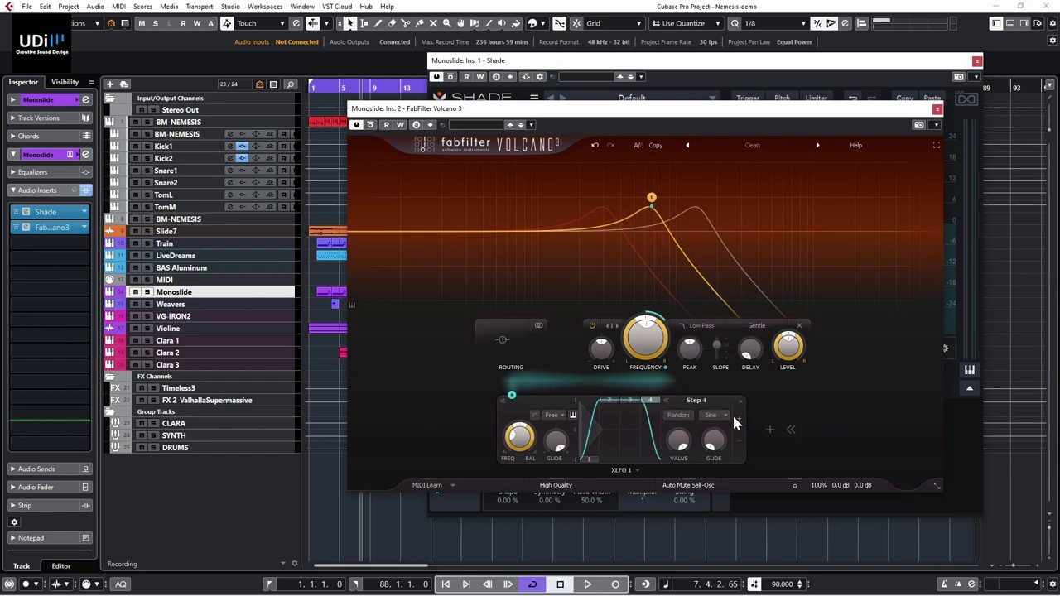
left_click(739, 415)
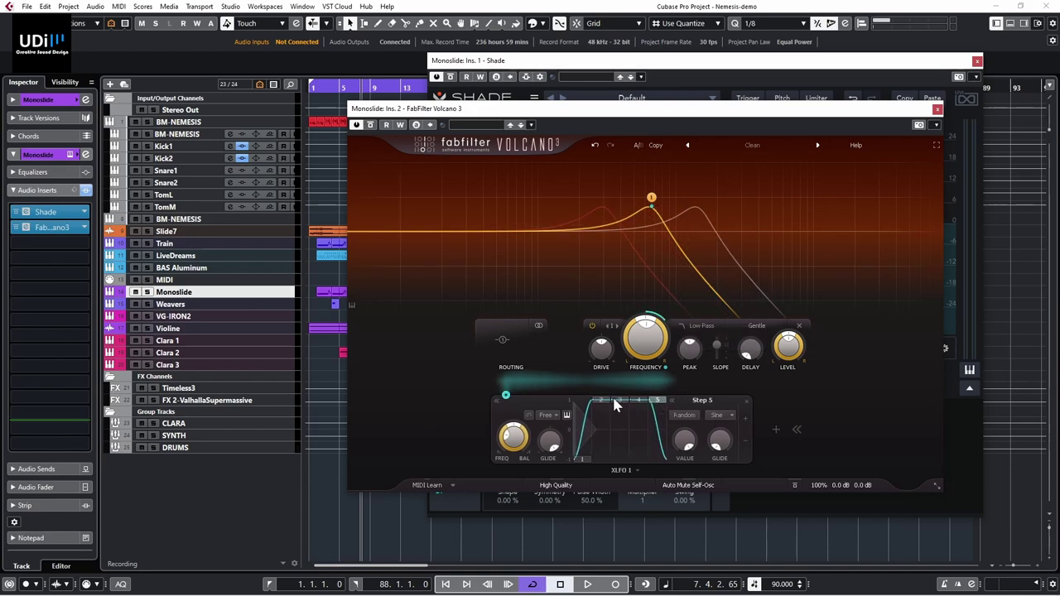
left_click_drag(617, 405, 620, 439)
mouse_move(656, 403)
left_mouse_down()
mouse_move(669, 437)
mouse_move(663, 401)
left_mouse_up()
left_click(745, 416)
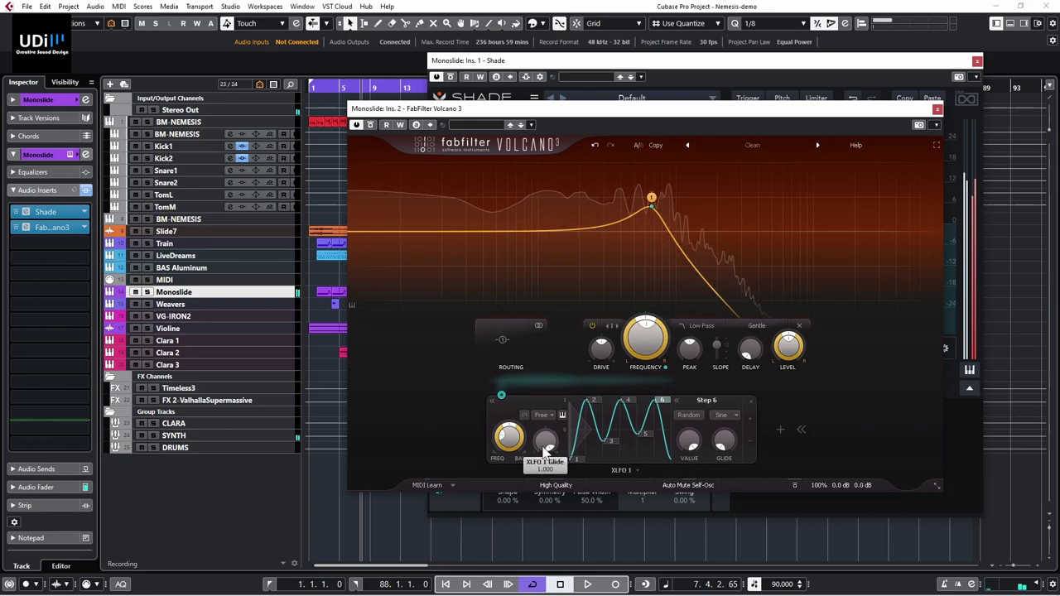
Step: Sync the XLFO to a 1/4 rate and adjust its modulation level on Filter 1 Pan
left_click(542, 415)
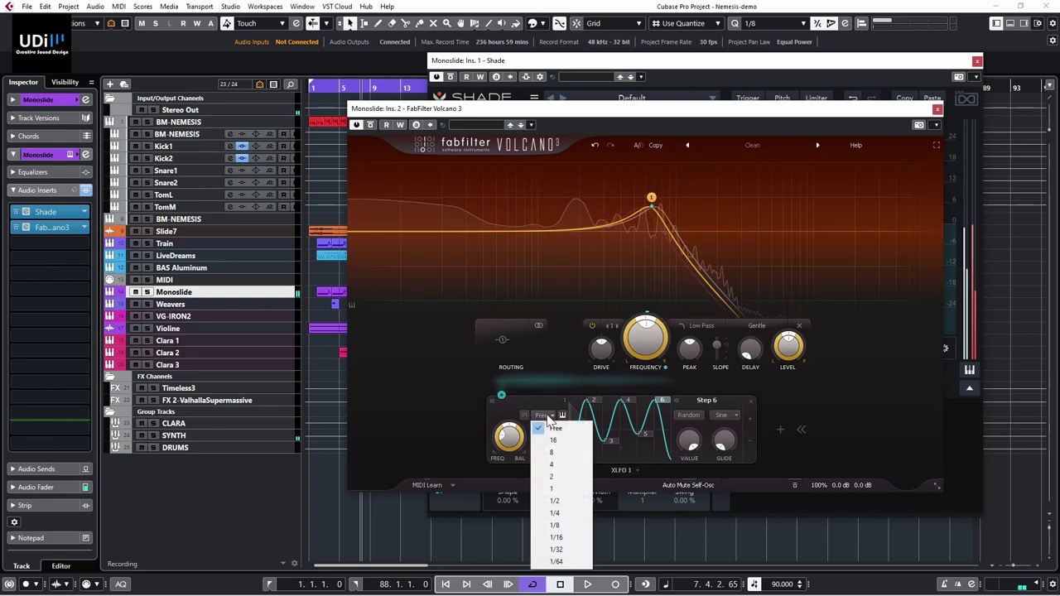
left_click(569, 514)
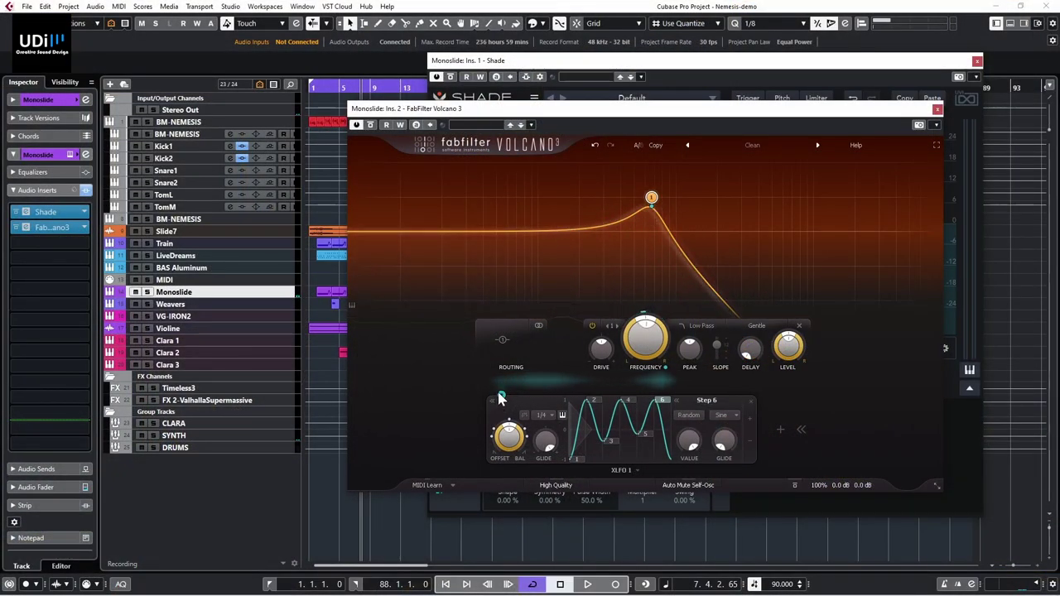
mouse_move(502, 397)
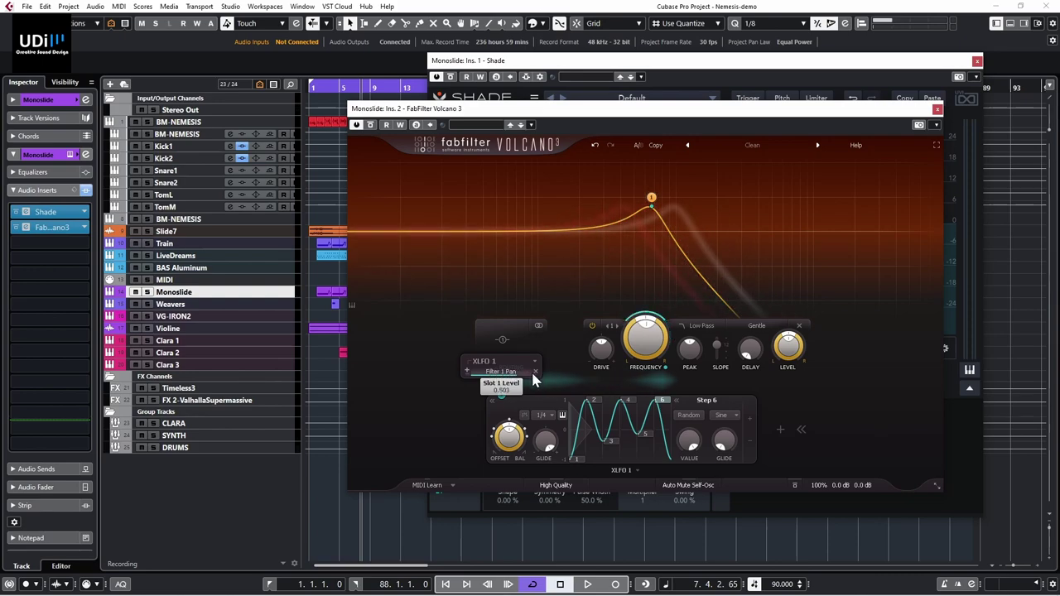
left_click_drag(535, 380, 500, 379)
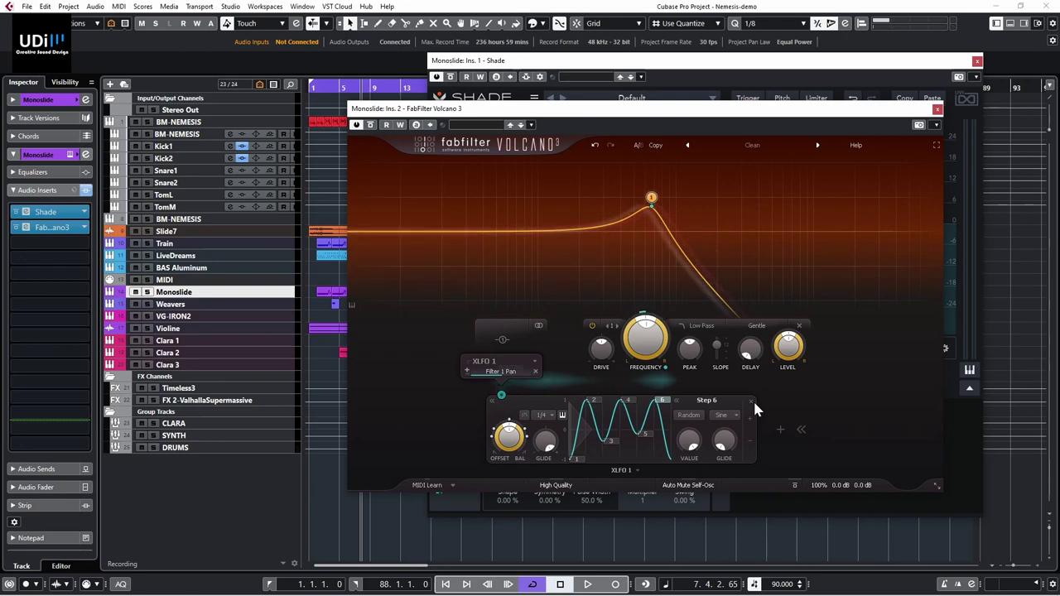
Step: Replace the XLFO with an Envelope Follower that modulates the frequency of filter 1
left_click(750, 399)
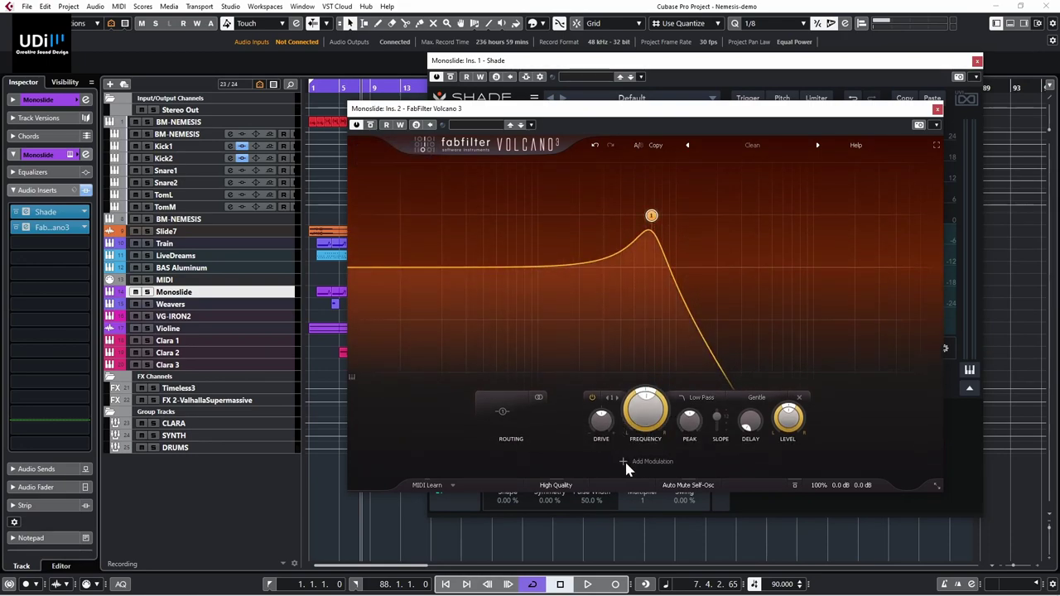
left_click(625, 461)
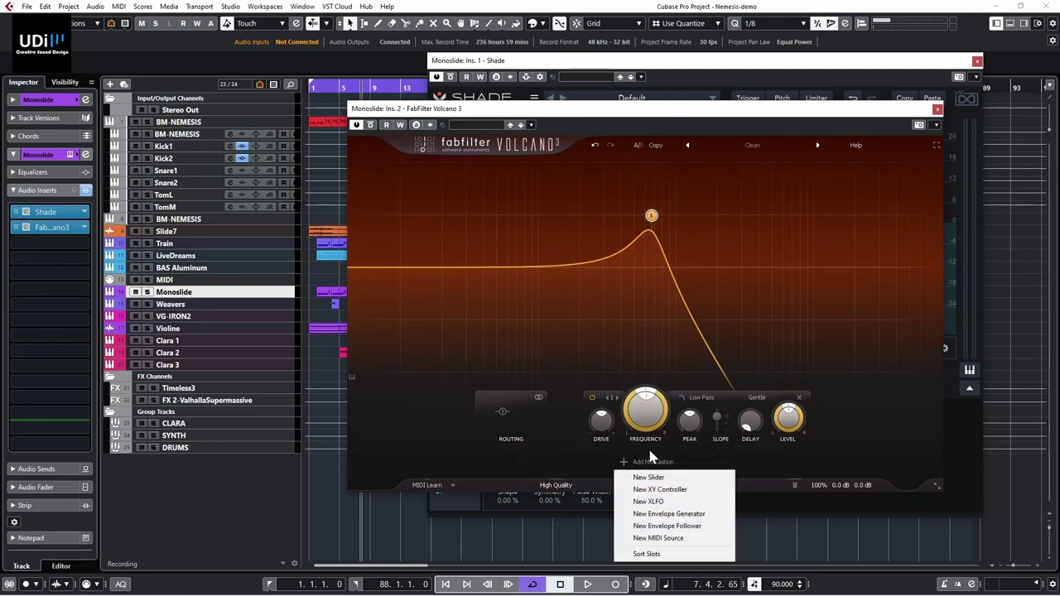
left_click(692, 526)
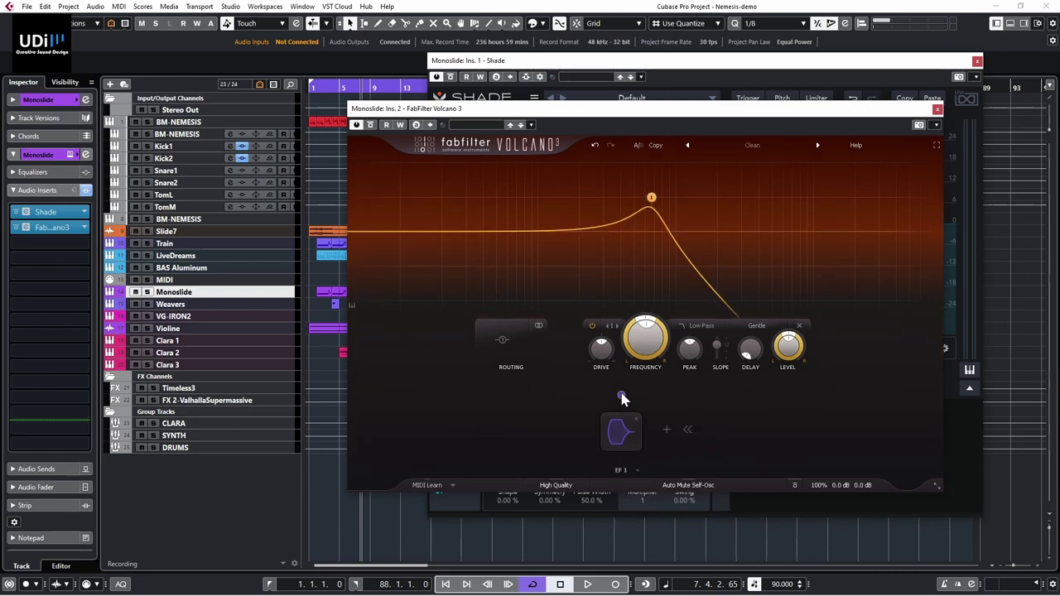
left_click_drag(623, 398, 649, 340)
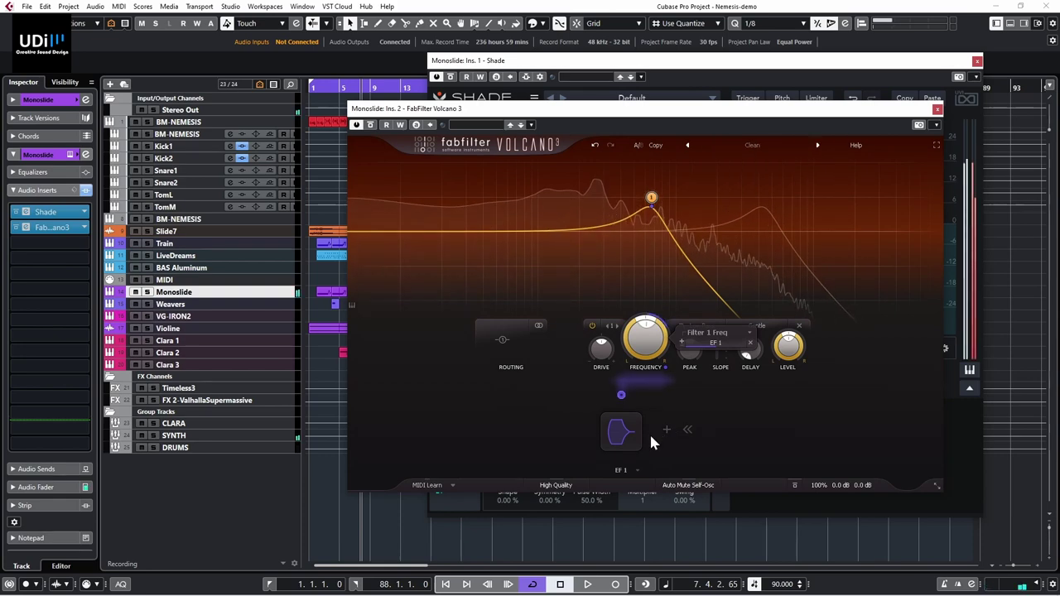
Step: Expand the Envelope Follower, check its input source options, and lengthen its attack and release
mouse_move(627, 438)
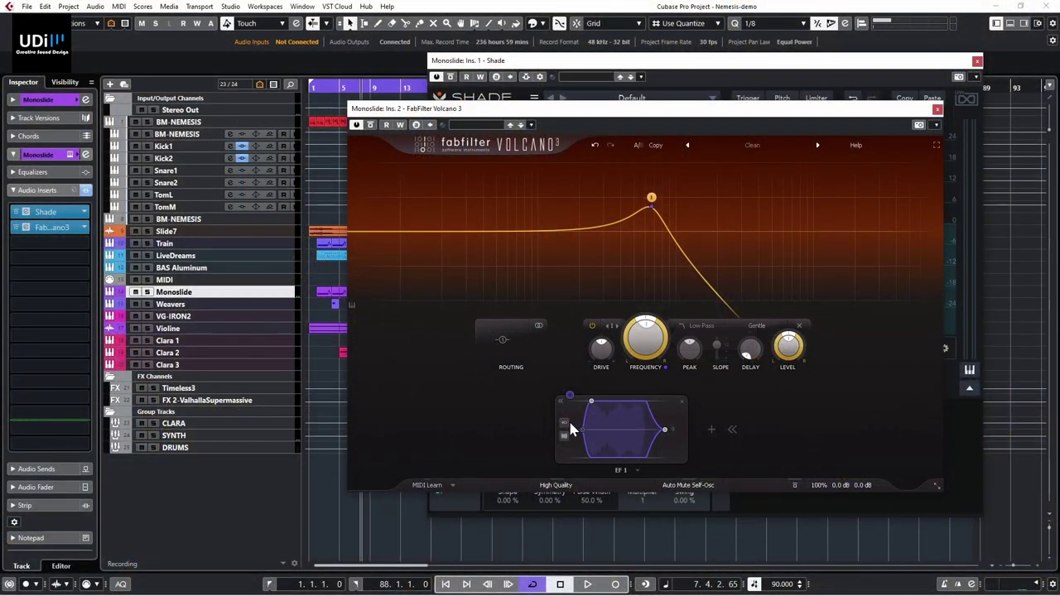
left_click(565, 424)
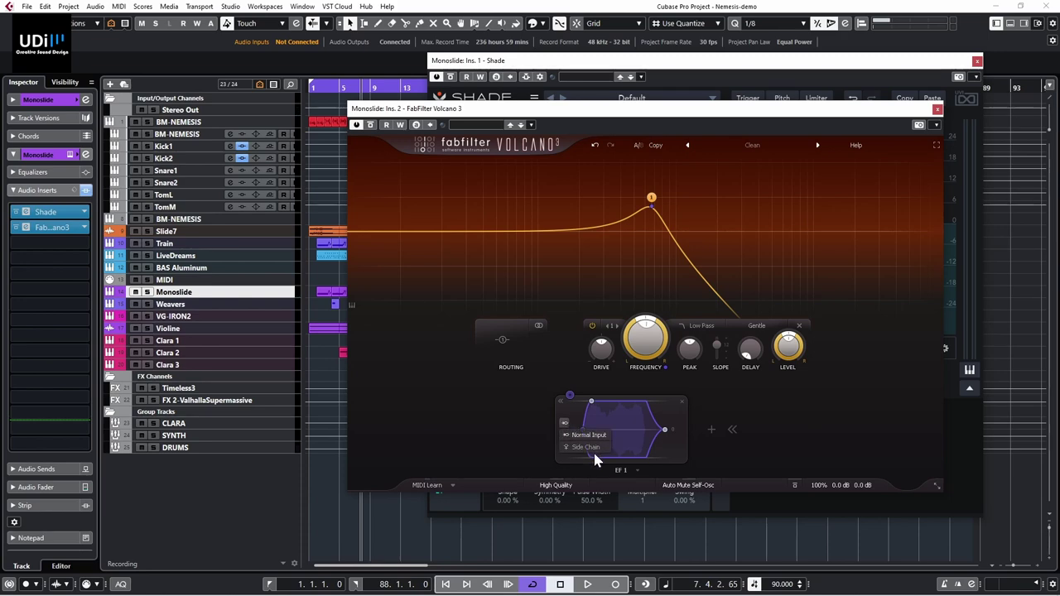
left_click(607, 409)
left_click_drag(591, 401, 615, 401)
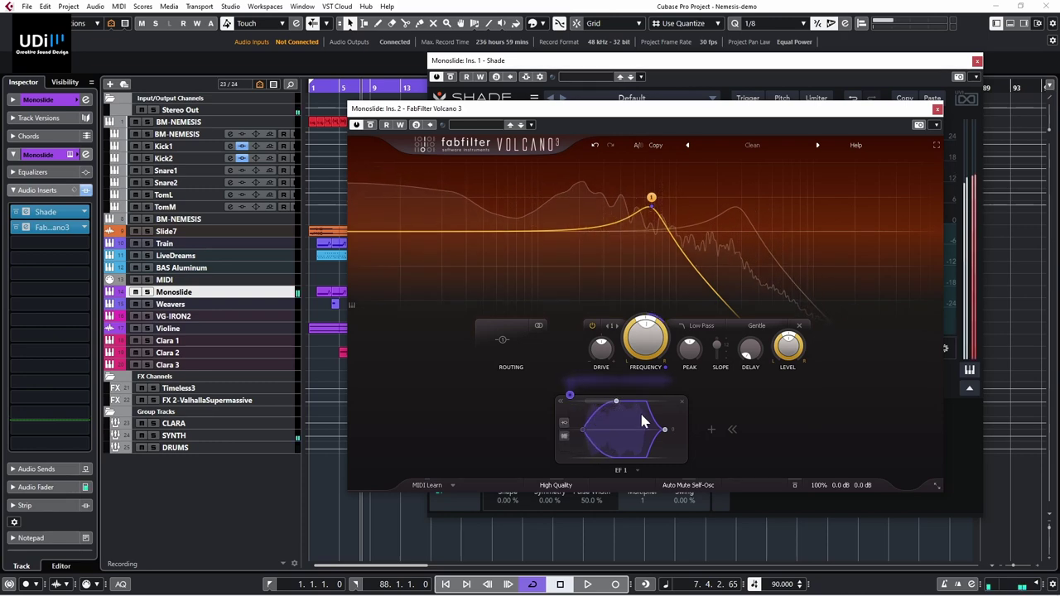
left_click_drag(669, 436, 683, 431)
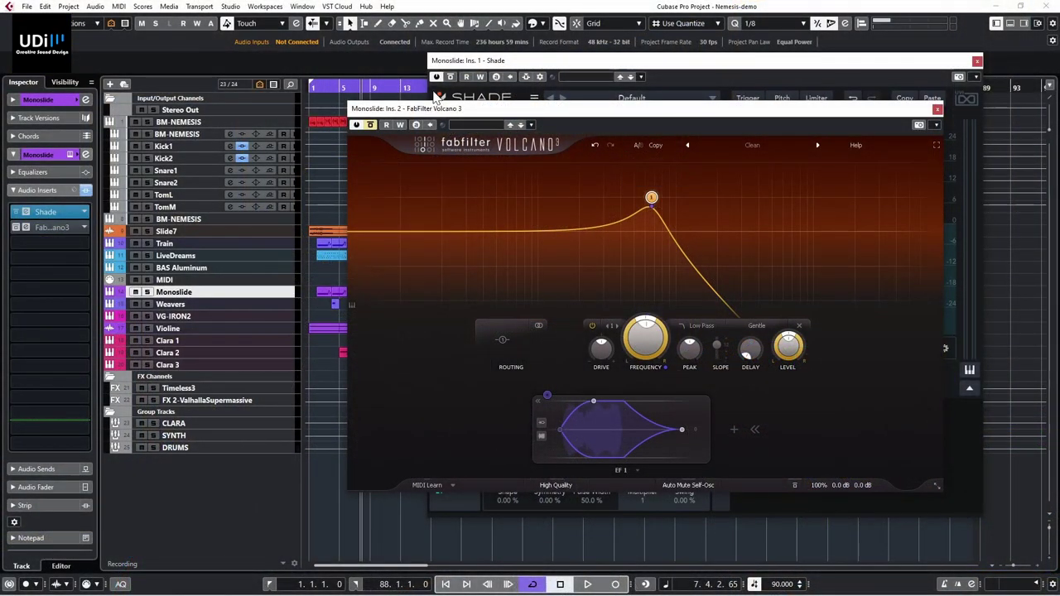
Step: Bring Shade to the front and replace its LFO and Spread modulators with a Follower
left_click(453, 79)
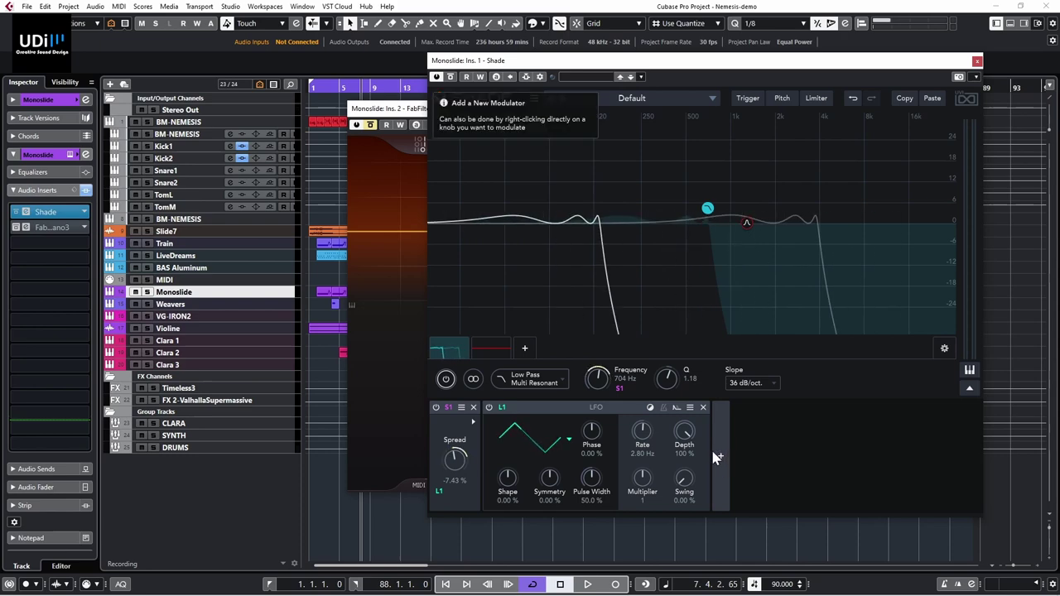
left_click(702, 407)
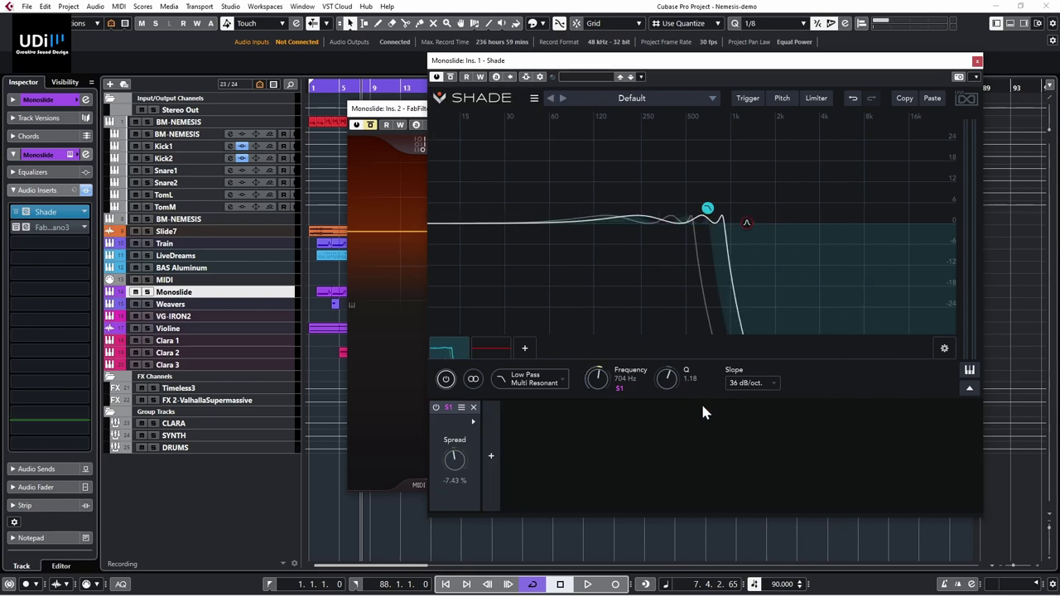
left_click(474, 407)
left_click(439, 457)
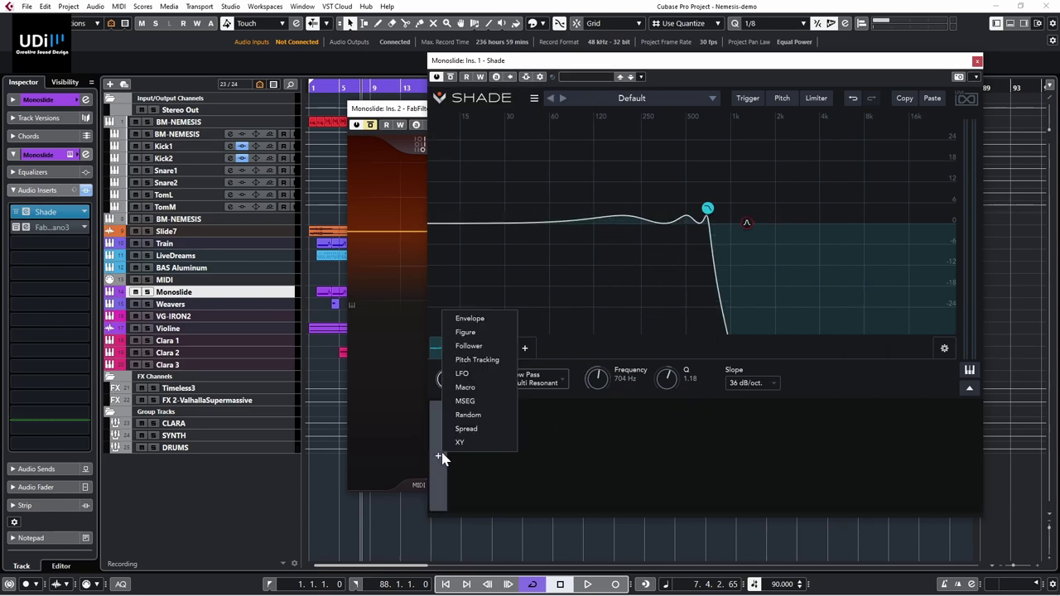
left_click(476, 346)
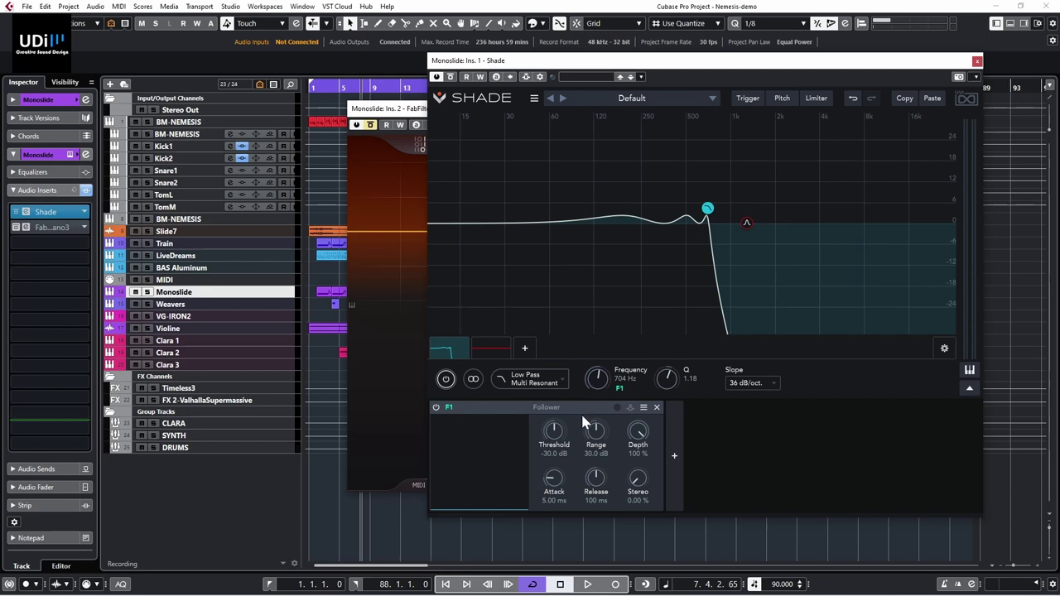
Step: During playback, modulate the low-pass band's frequency at about 302 Hz with the Follower, setting threshold to about -32.7 dB and stereo to 100 %
key("space")
left_click_drag(615, 381, 619, 374)
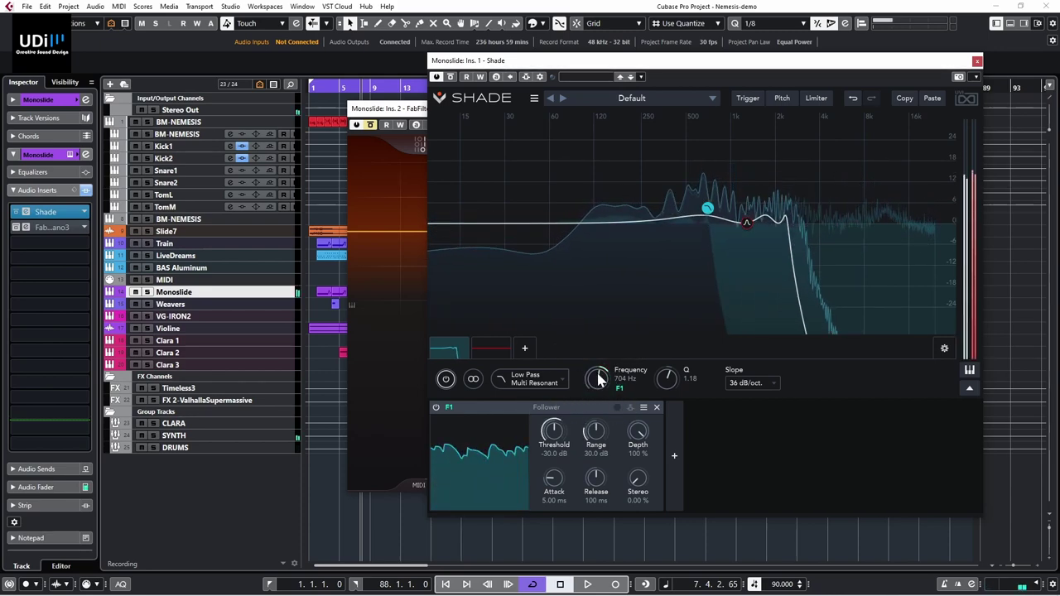
left_click_drag(552, 432, 583, 490)
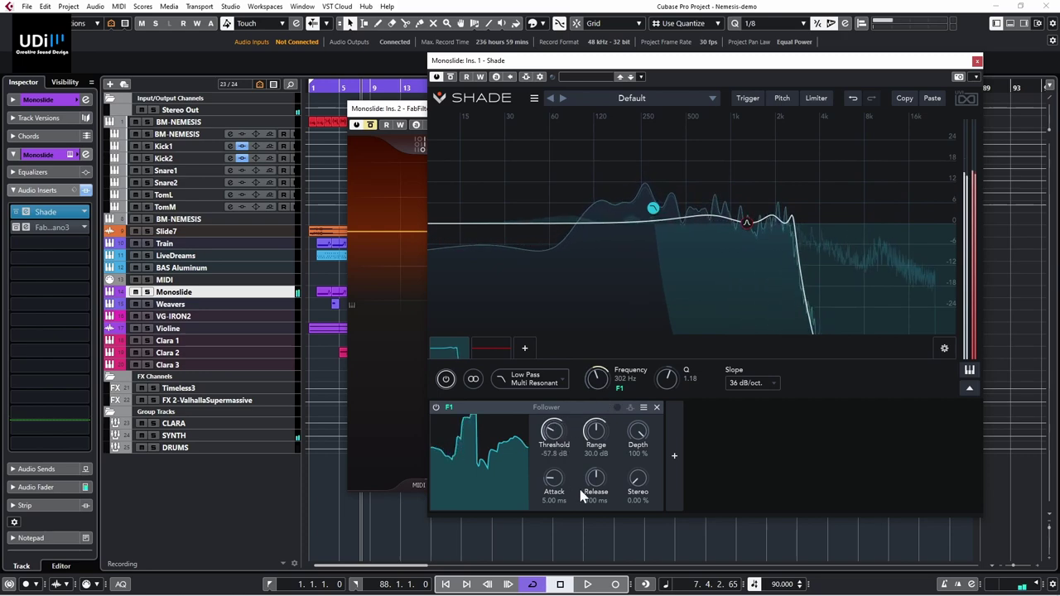
left_click_drag(570, 447, 635, 418)
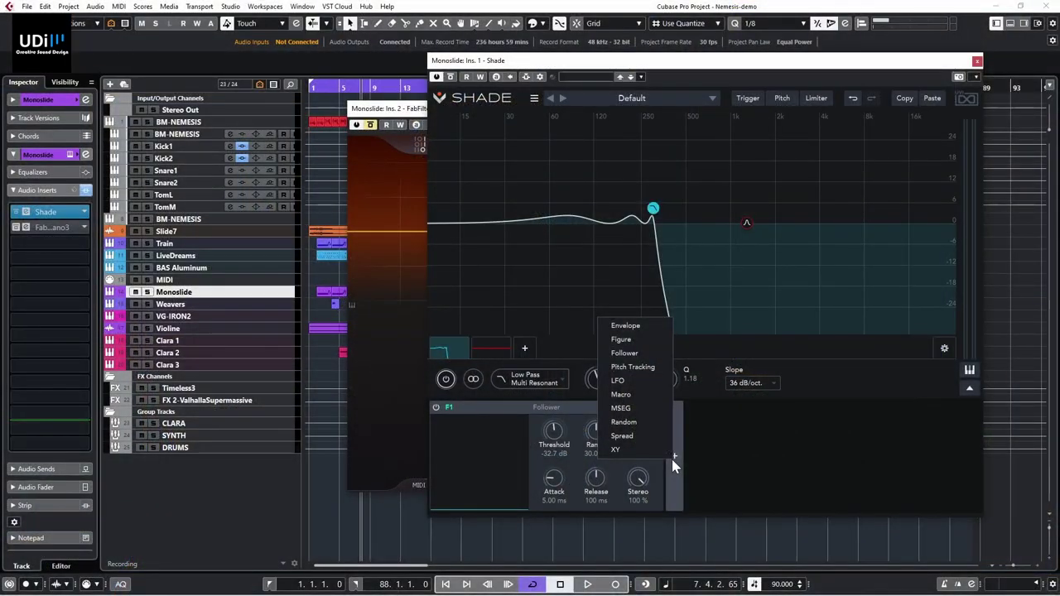
Step: Replace the Follower with a Random modulator on the low-pass band's frequency and set that frequency to about 466 Hz
left_click(625, 423)
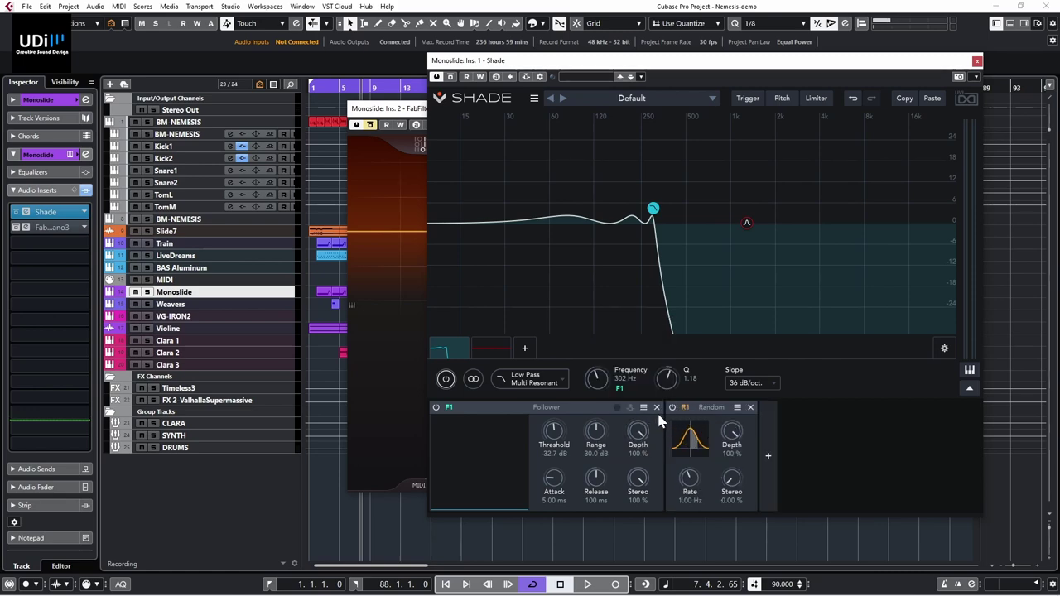
left_click(657, 407)
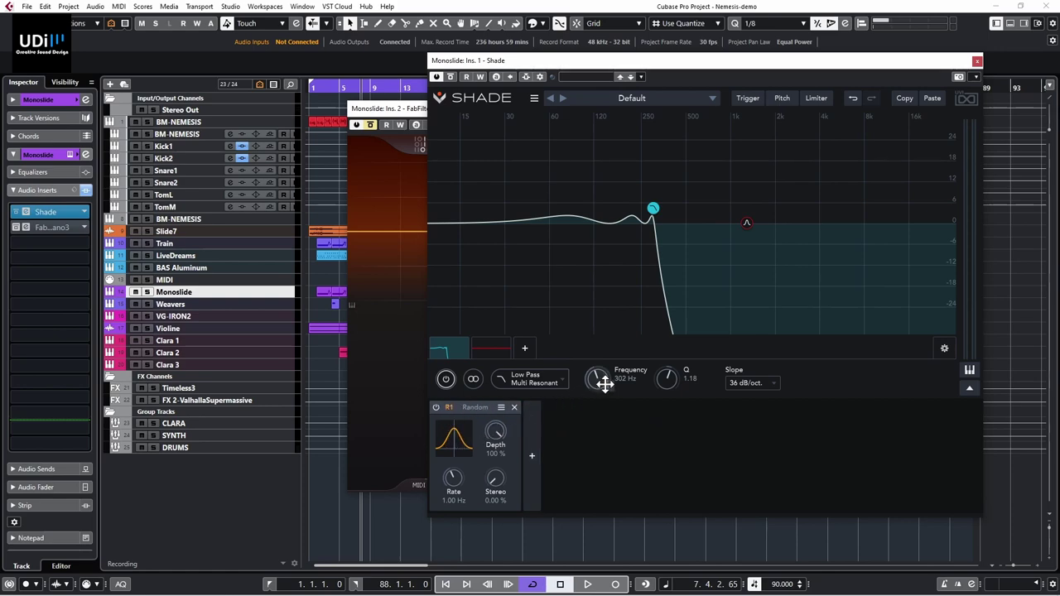
mouse_move(594, 390)
left_mouse_down()
mouse_move(624, 374)
mouse_move(593, 375)
left_mouse_up()
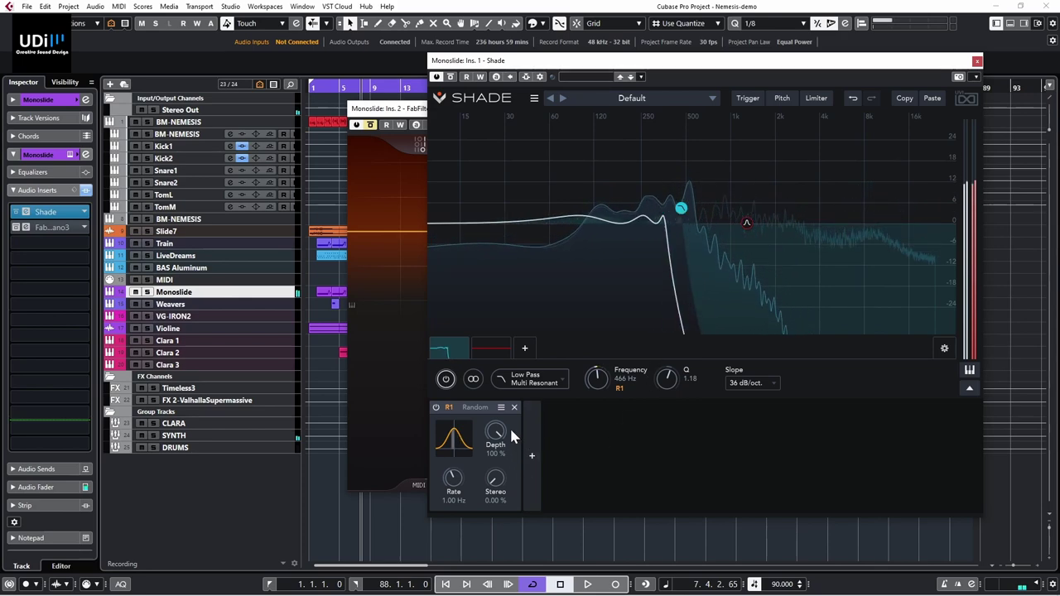
Step: Set the Random modulator's stereo to about 57.1 % and the low-pass band to about 2.02 kHz with a Q of about 1.75
left_click_drag(507, 477, 500, 464)
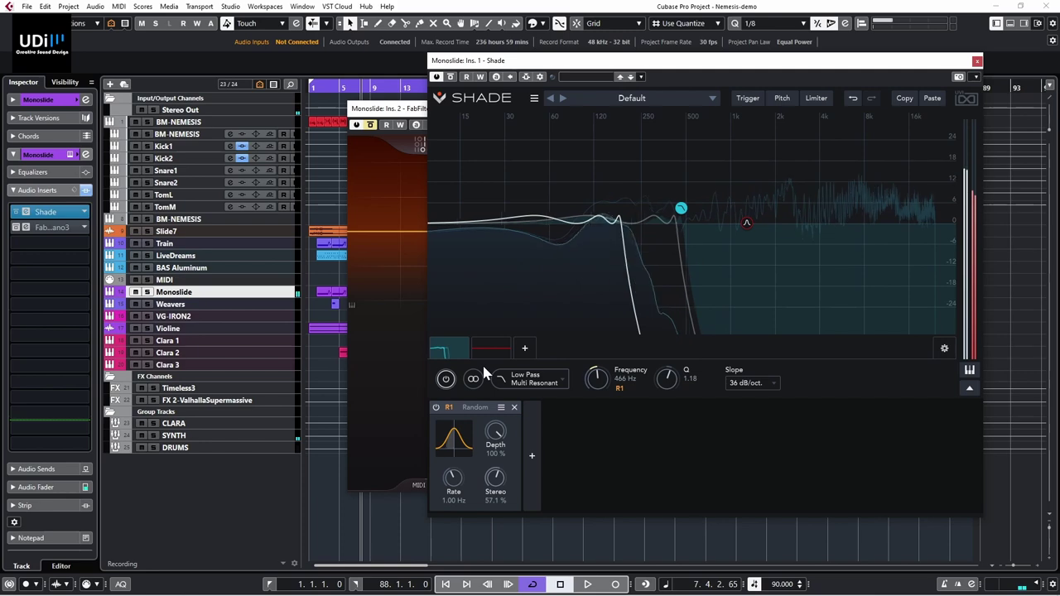
left_click_drag(600, 373, 604, 348)
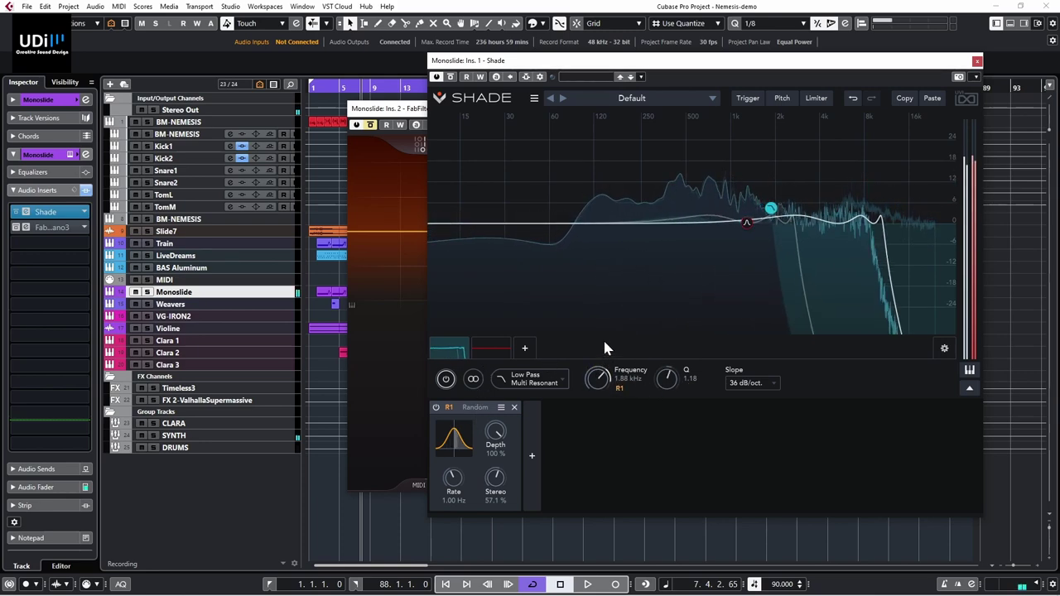
left_click_drag(669, 381, 659, 373)
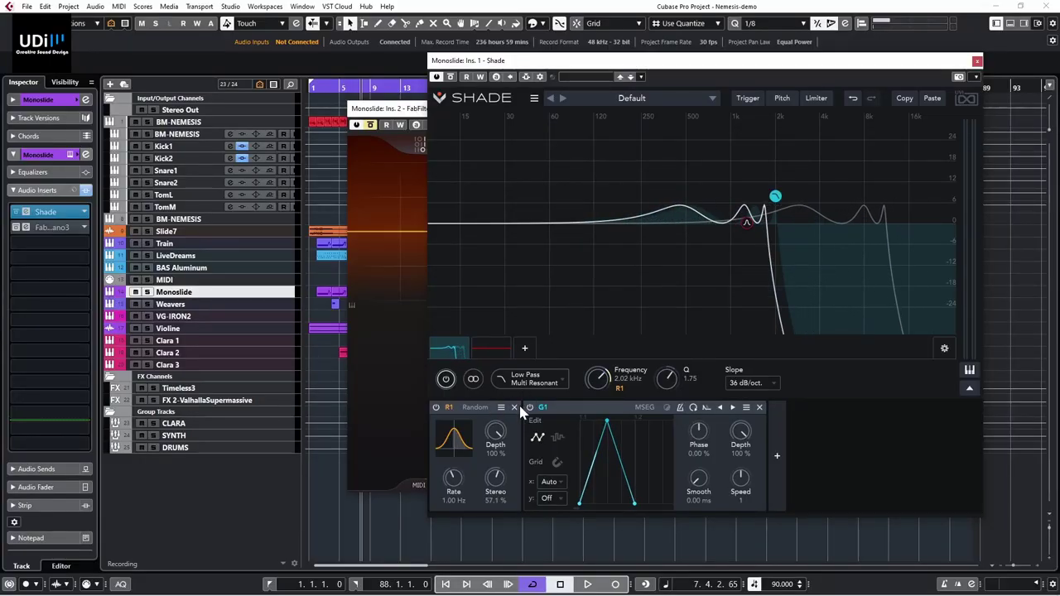
Step: Remove the Random modulator, reshape the MSEG curve into a zigzag with grid snapping enabled, and widen the MSEG editor
left_click(515, 408)
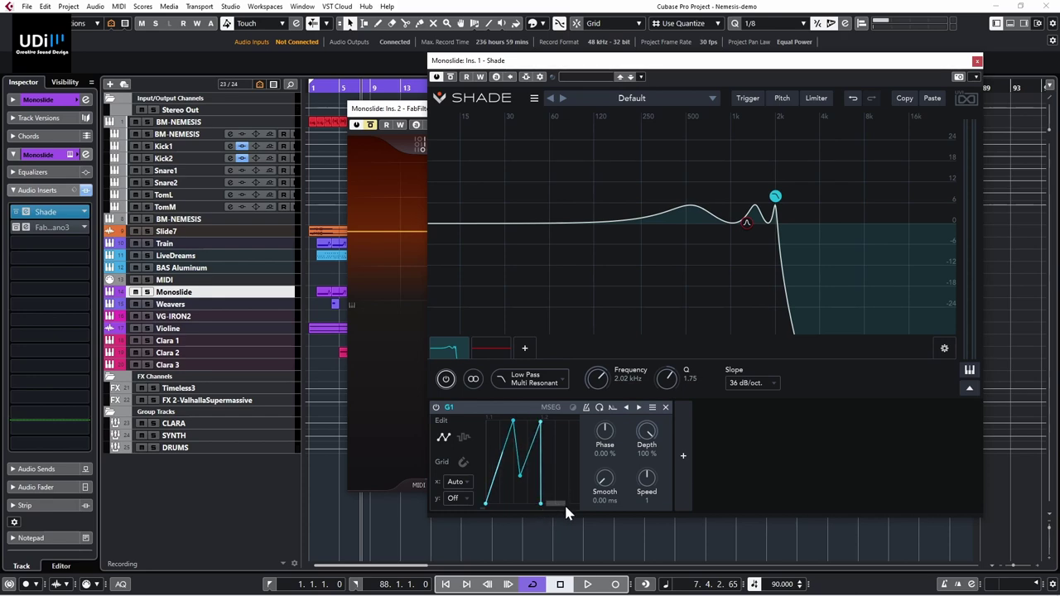
left_click(463, 462)
left_click_drag(540, 503, 563, 487)
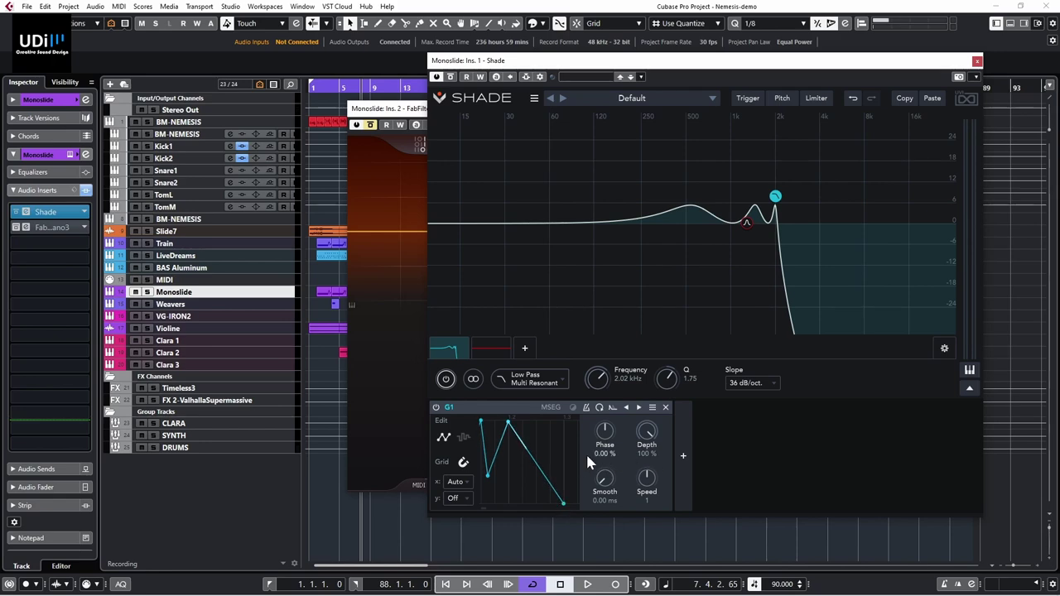
left_click_drag(687, 456, 853, 456)
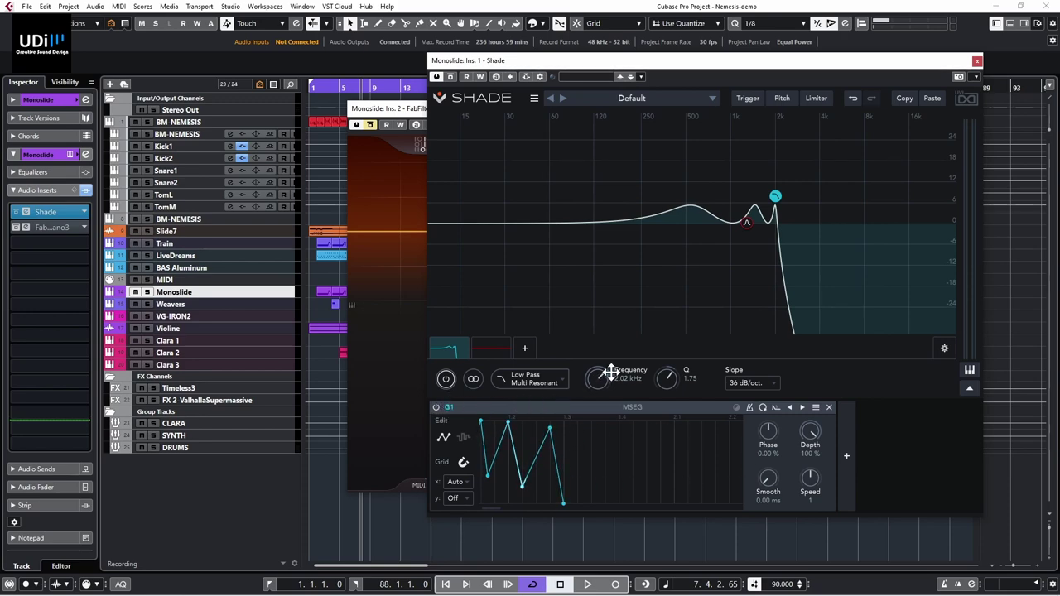
Step: Modulate the low-pass band's frequency with the MSEG during playback, then replace it with a Macro on that frequency set to 72.6 %
left_click_drag(610, 373, 592, 380)
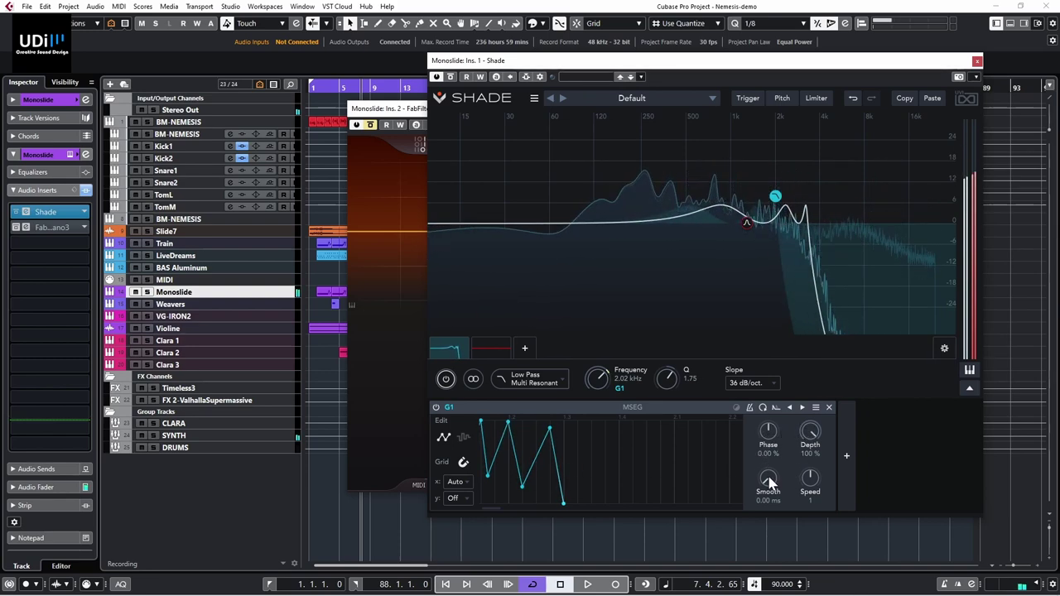
left_click_drag(769, 484, 813, 464)
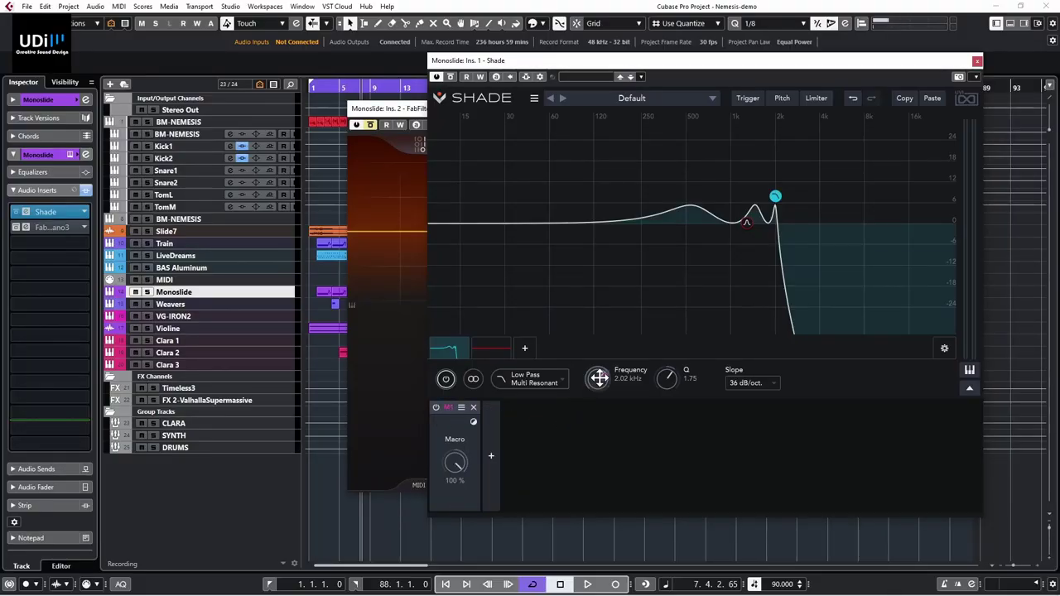
left_click_drag(598, 378, 598, 379)
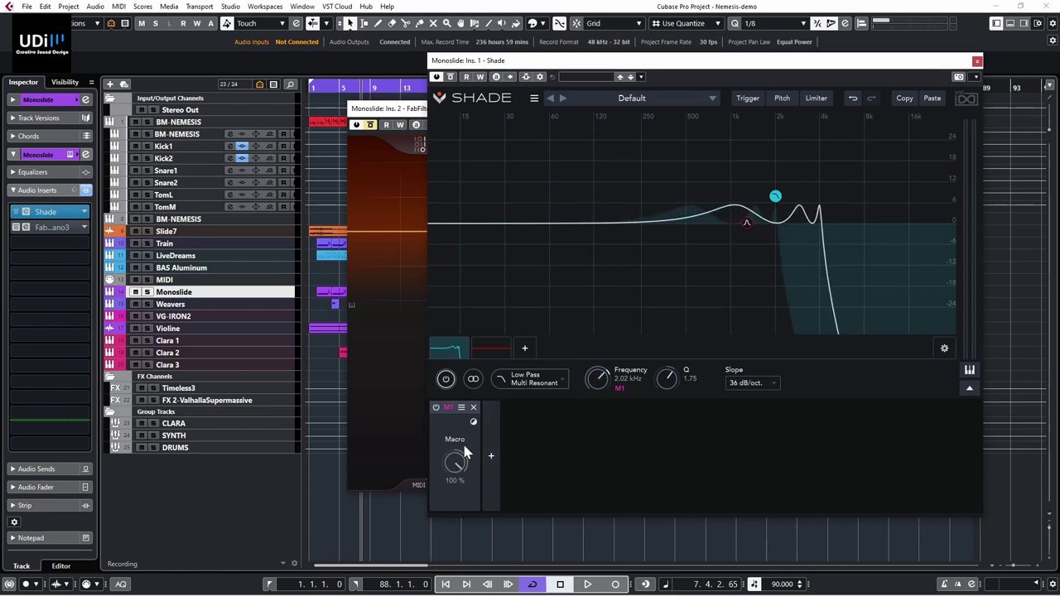
left_click_drag(462, 444, 484, 491)
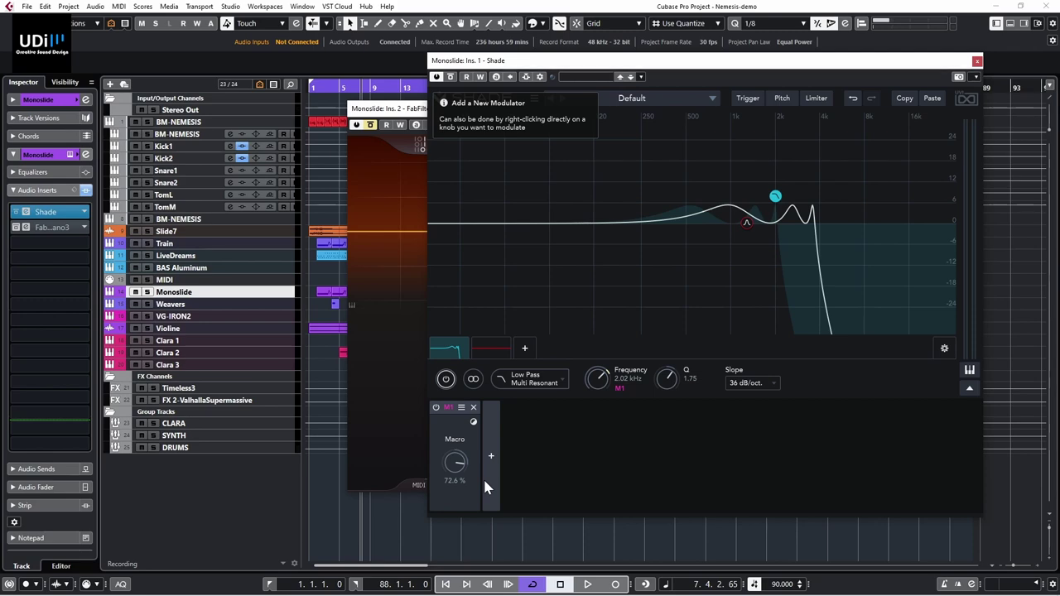
Step: Activate Volcano 3 in place of Shade and replace its envelope follower with a new slider modulating the Filter 1 frequency
left_click(383, 124)
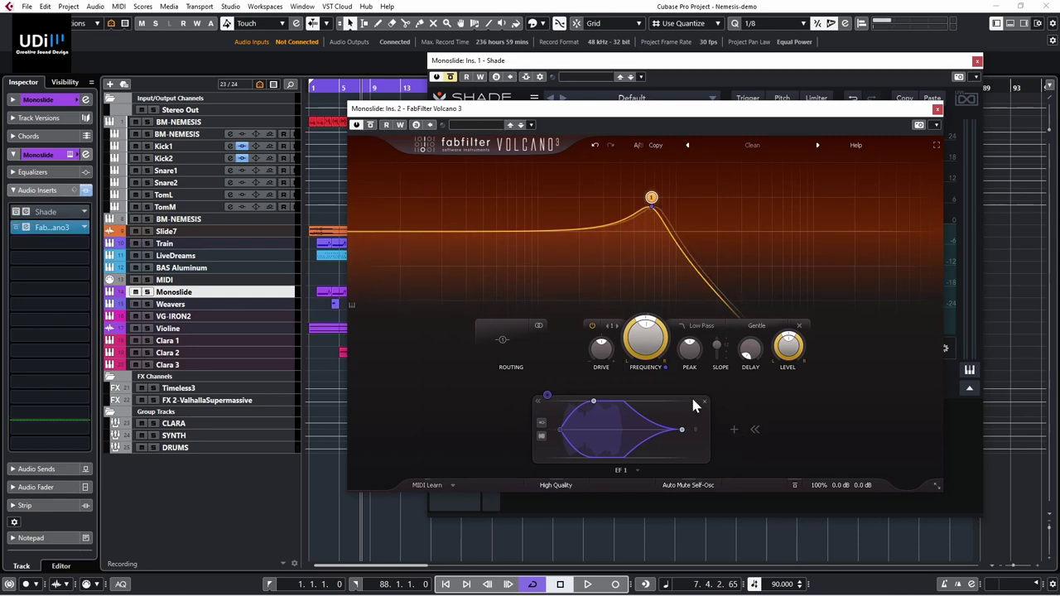
left_click(704, 401)
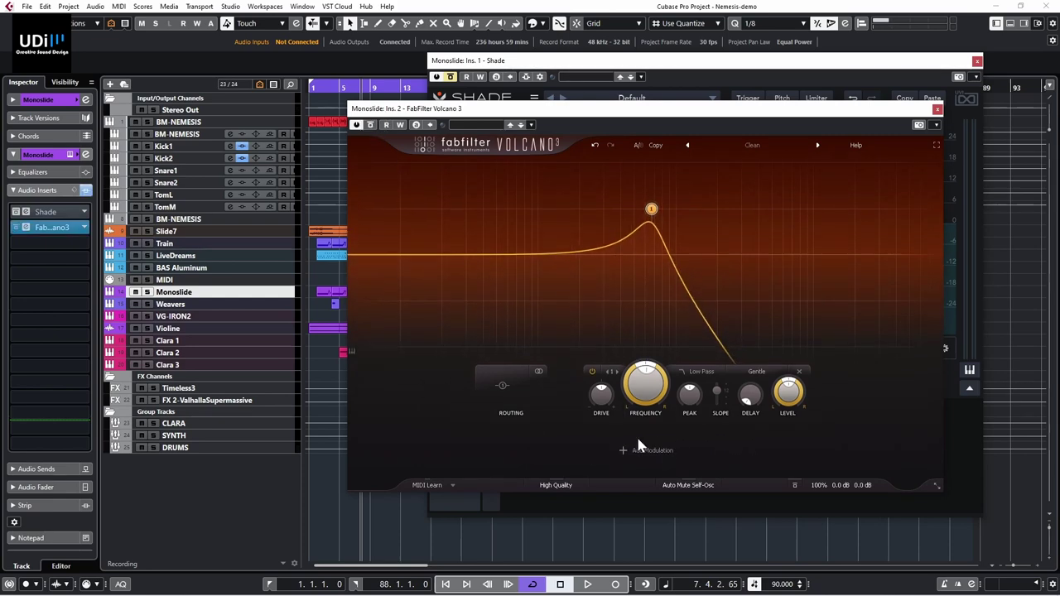
left_click(623, 457)
left_click(655, 478)
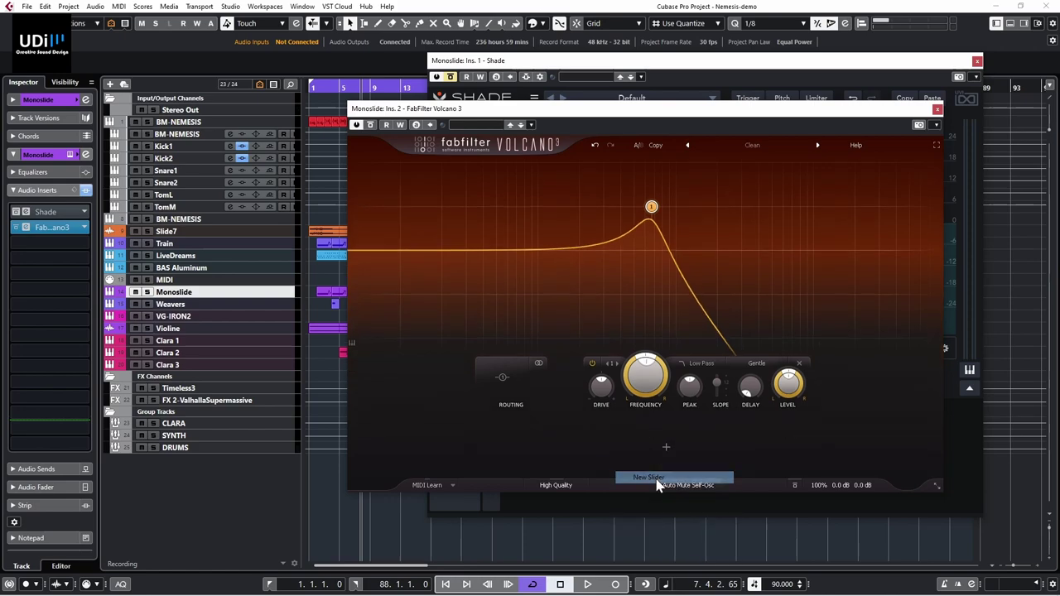
left_click_drag(629, 396, 644, 347)
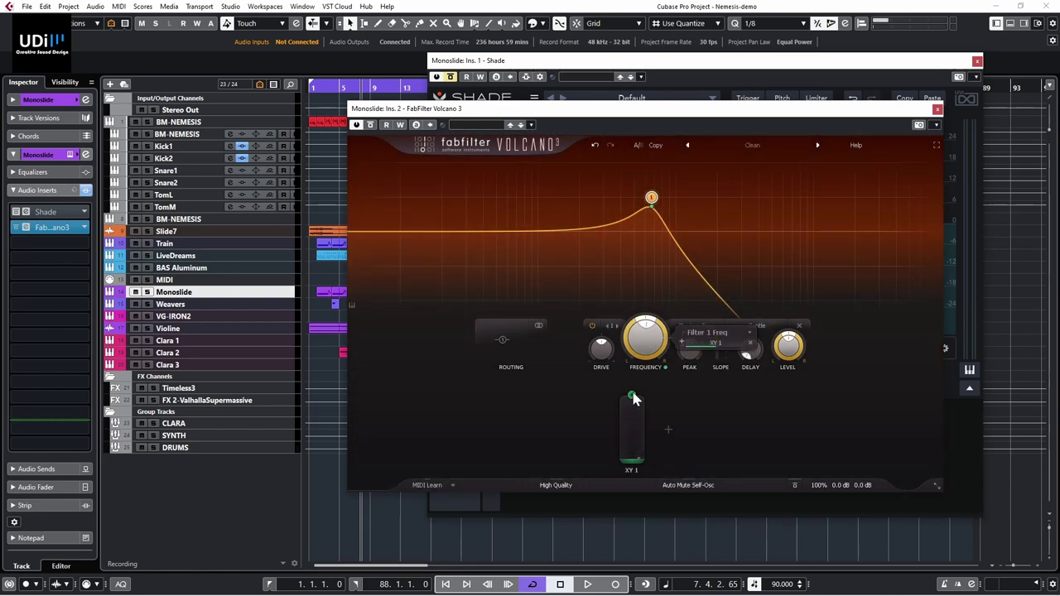
Step: Assign the XY 1 slider to the Filter 1 peak as well and sweep the modulation during playback
left_click_drag(633, 400, 660, 398)
left_click_drag(692, 363, 751, 348)
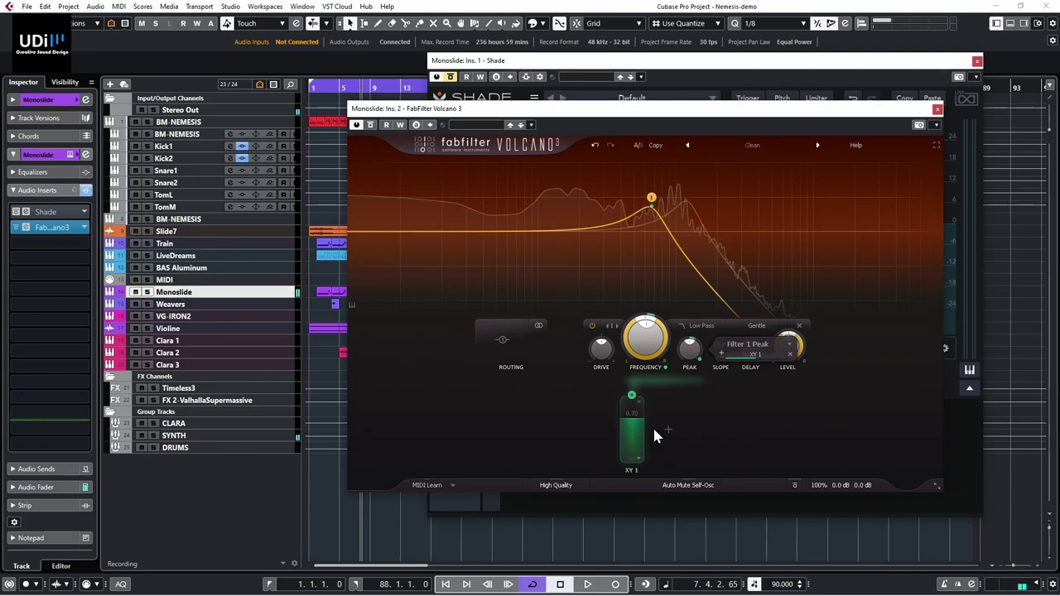
left_click_drag(638, 437, 639, 539)
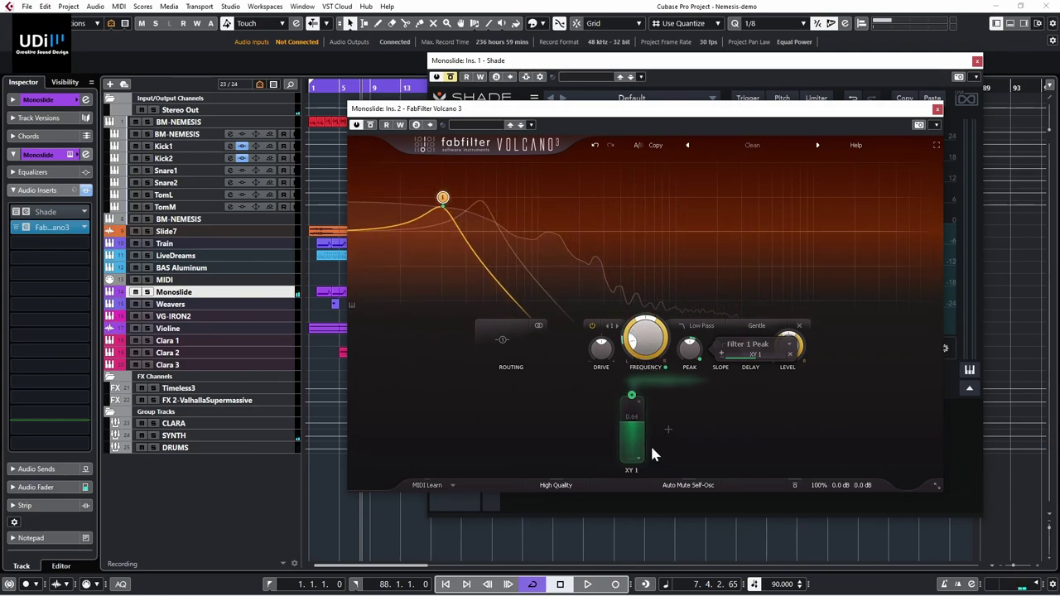
left_click_drag(640, 452, 646, 301)
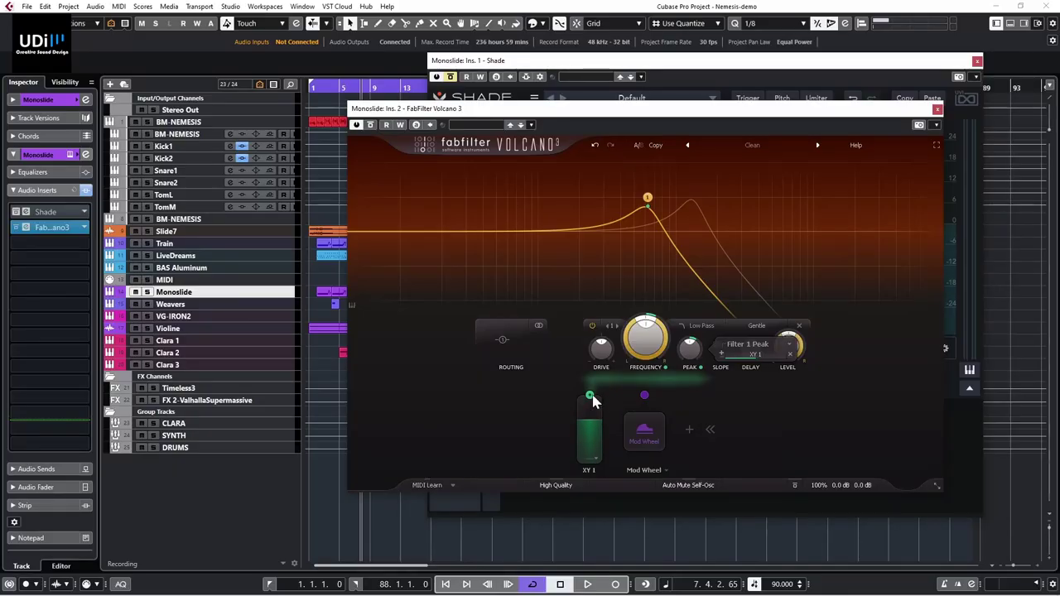
Step: Replace the XY 1 slider with a MIDI modulation source set to Mod Wheel and assign it to the Filter 1 frequency
mouse_move(597, 424)
left_click(596, 399)
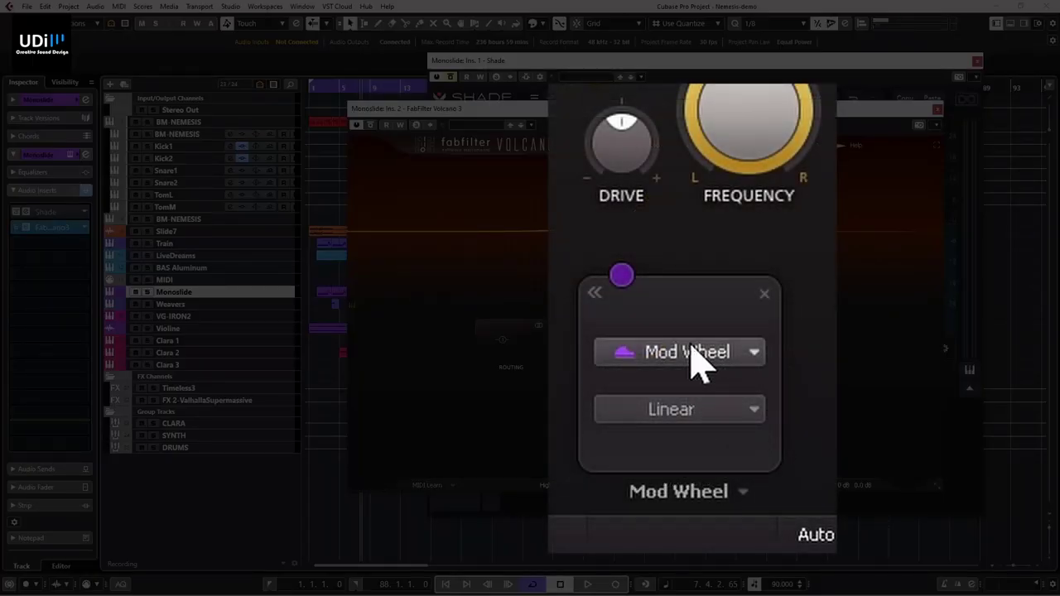
left_click(700, 355)
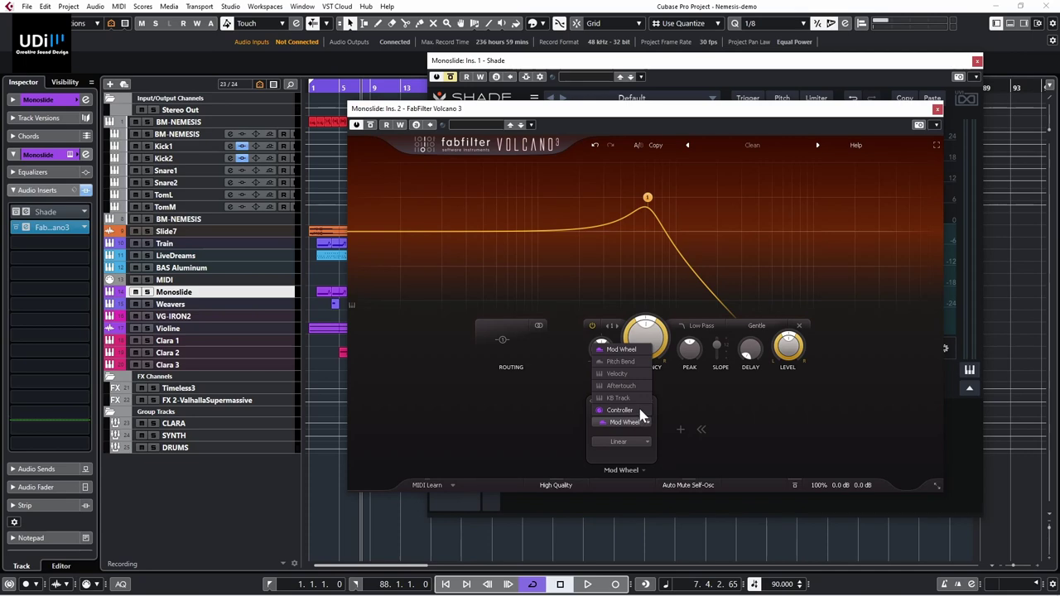
left_click(635, 351)
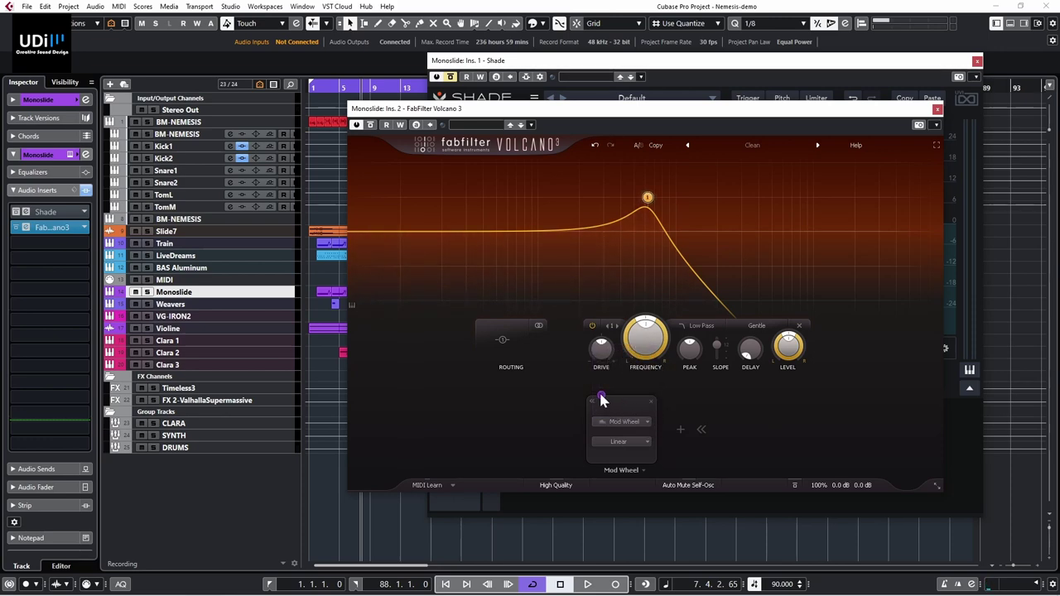
left_click_drag(602, 401, 646, 347)
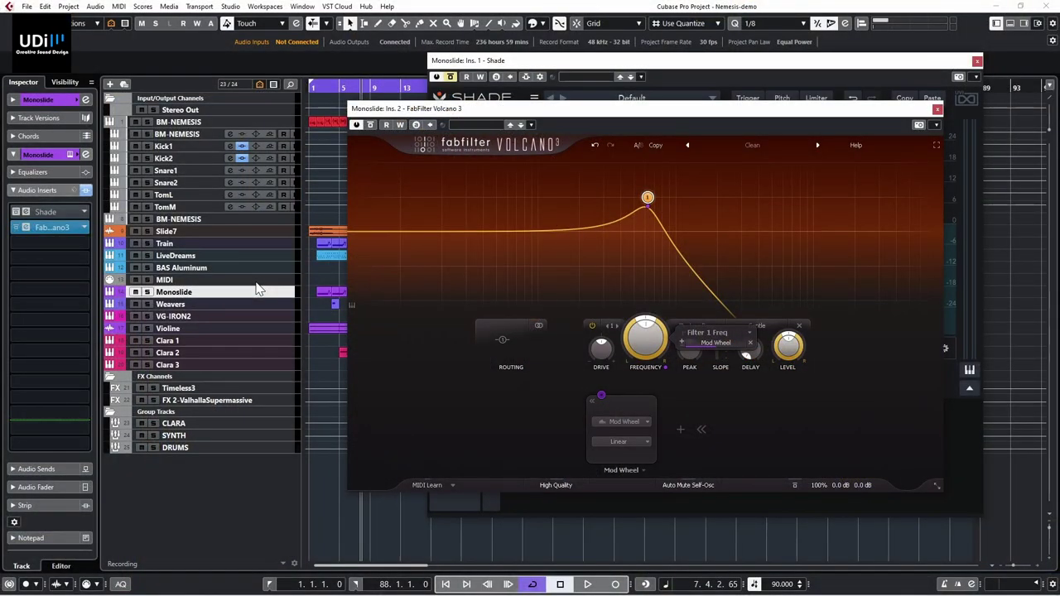
Step: Route the MIDI track's output to FabFilter Volcano 3 on Monoslide and switch the modulation source to Pitch Bend
left_click(257, 283)
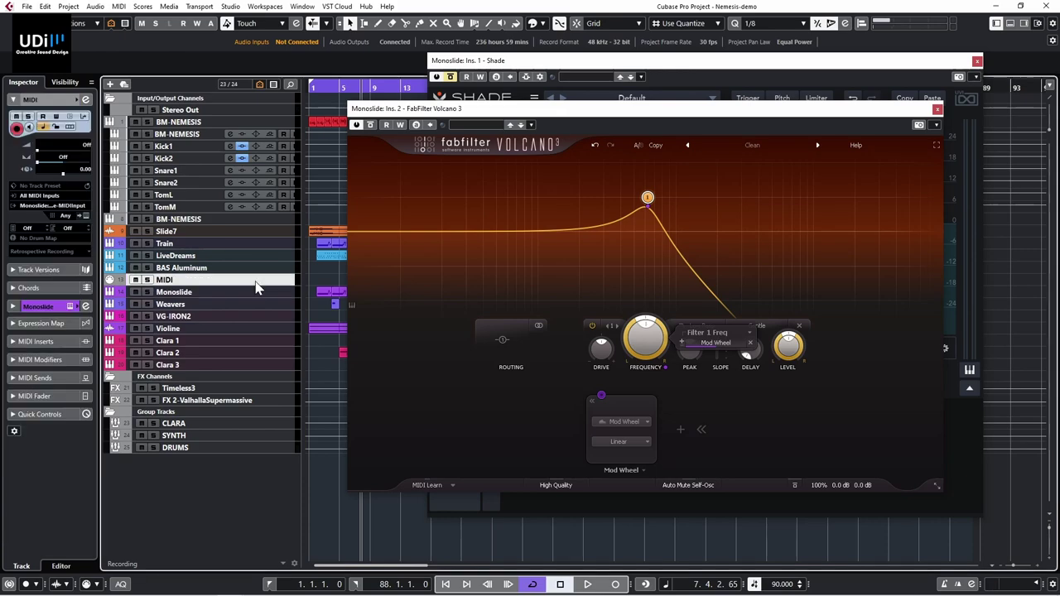
left_click(66, 205)
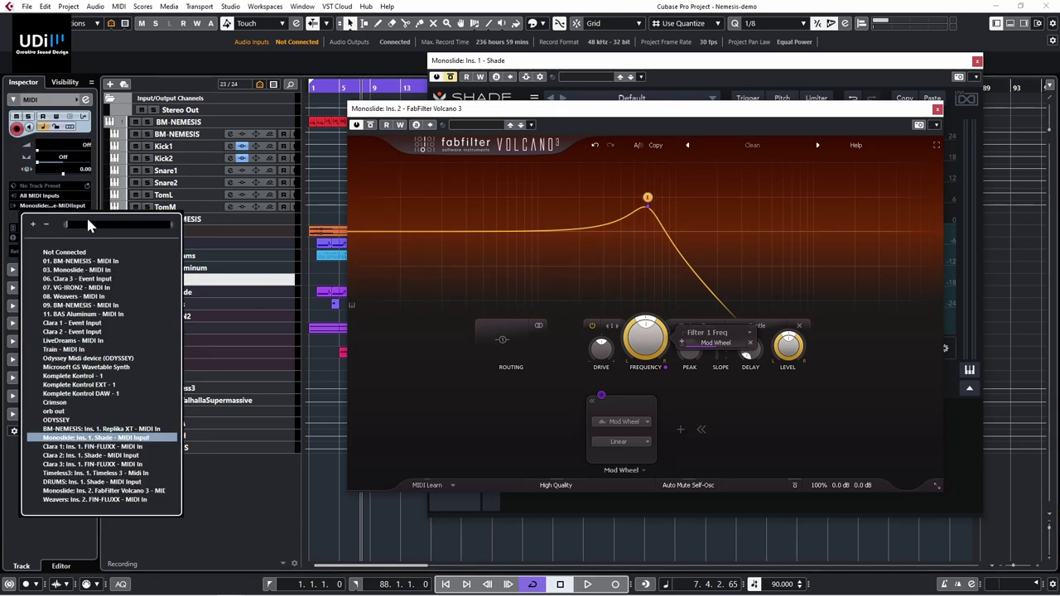
left_click(129, 500)
left_click(66, 205)
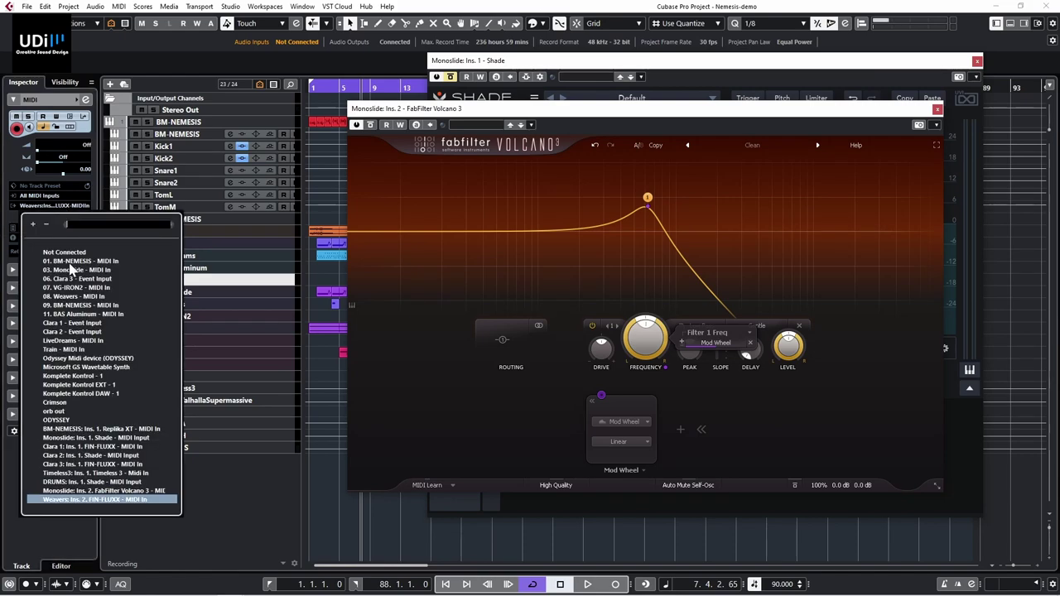
left_click(116, 501)
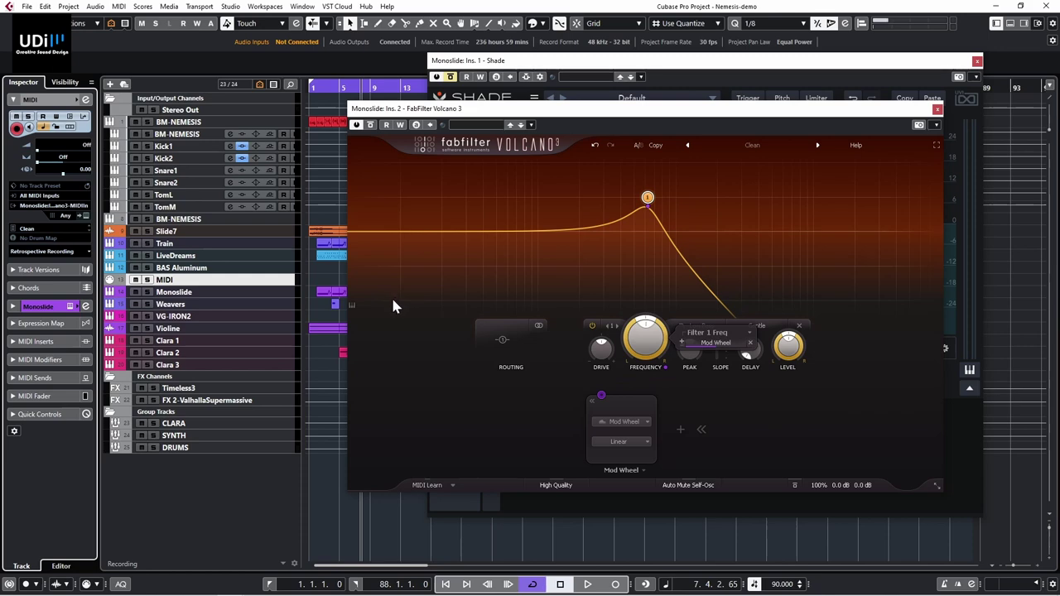
left_click(630, 424)
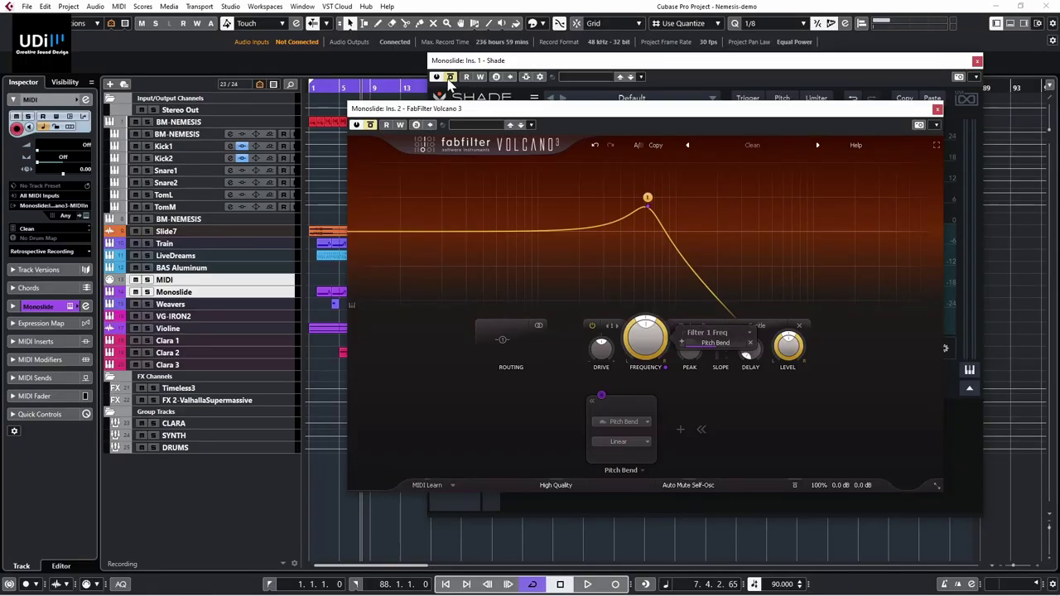
Step: Activate Shade and replace its Macro with a Pitch Tracking modulator on the low-pass band's frequency
left_click(449, 83)
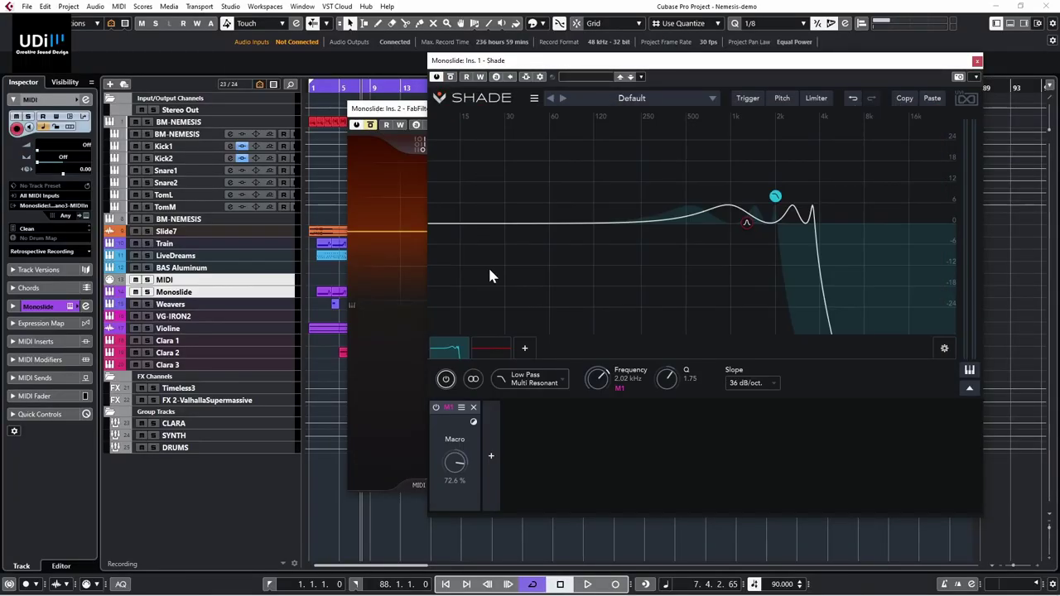
left_click(474, 408)
left_click(437, 456)
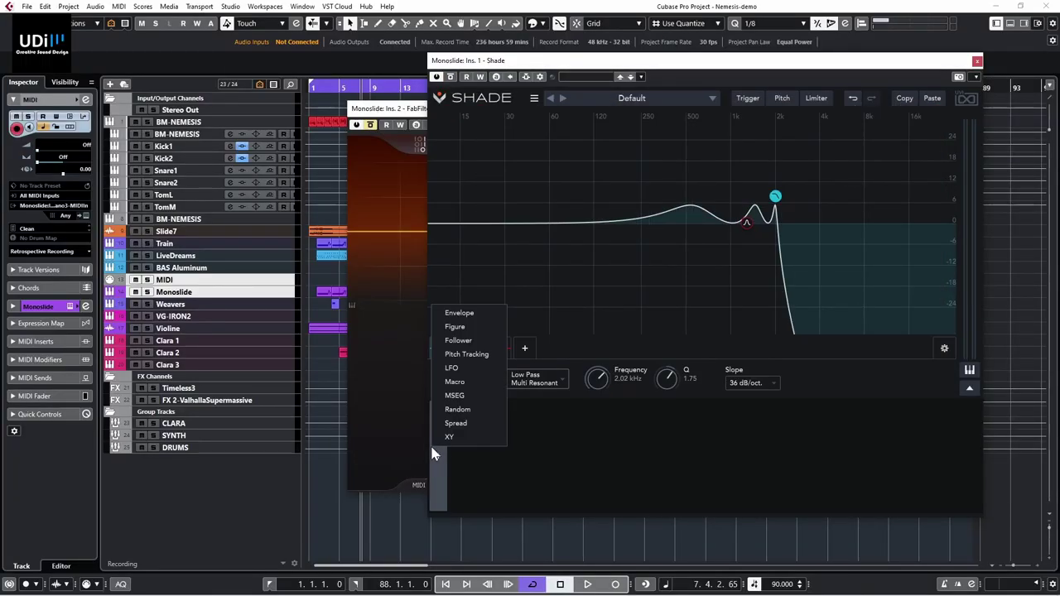
left_click(468, 354)
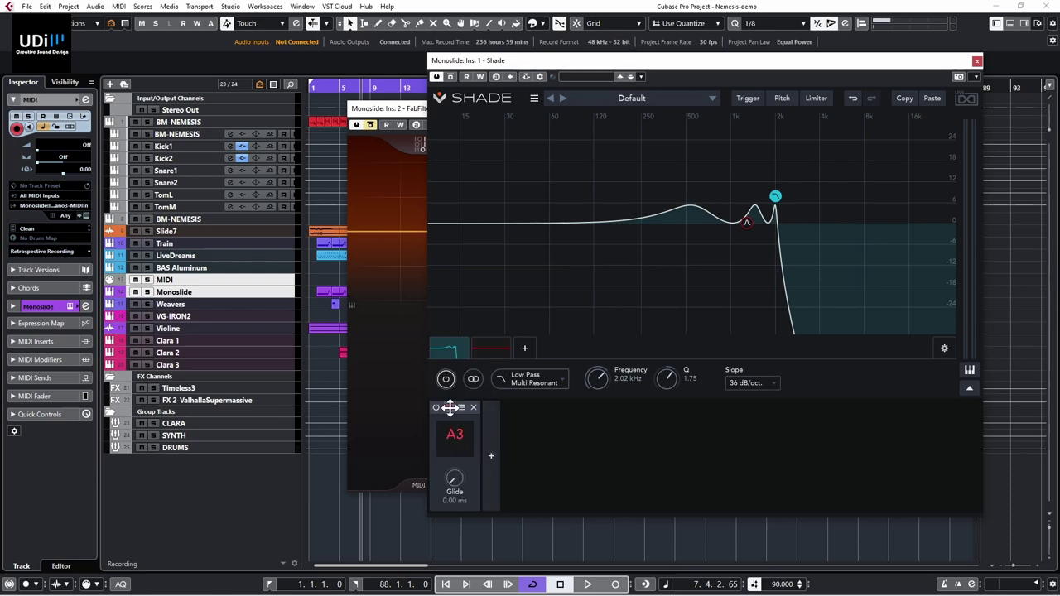
left_click_drag(450, 408, 523, 405)
left_click_drag(594, 379, 623, 367)
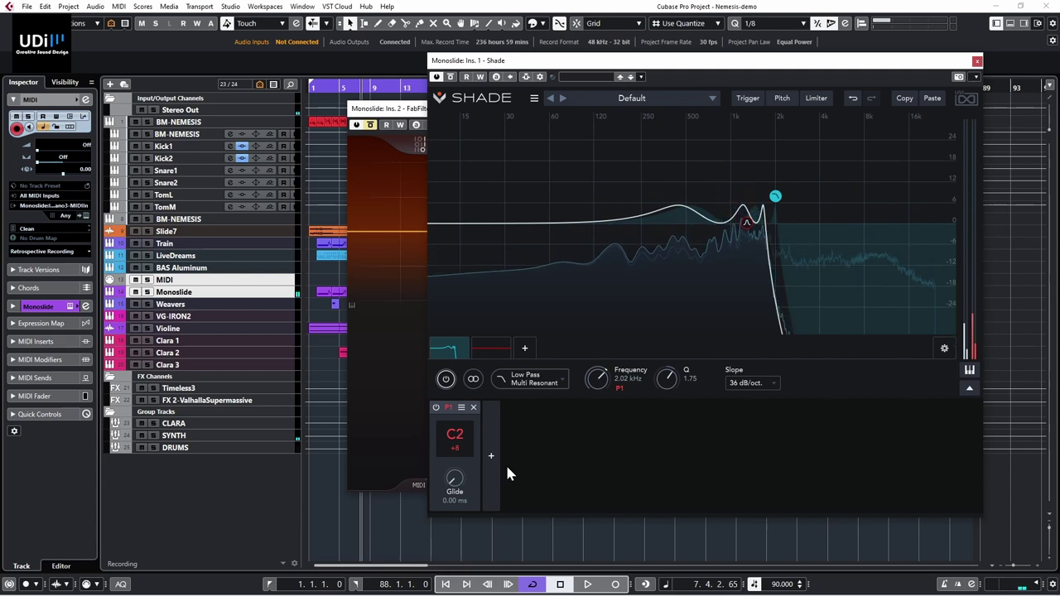
Step: Set Shade's pitch source to MIDI and route the MIDI track's output to Shade on Monoslide, selecting both tracks together
left_click(780, 98)
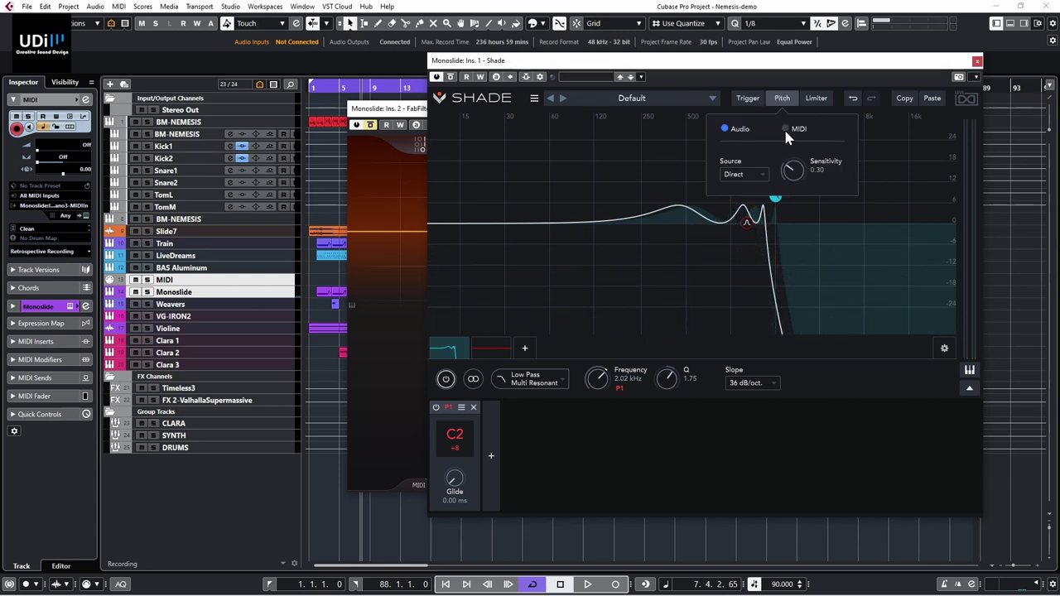
left_click(784, 129)
right_click(253, 283)
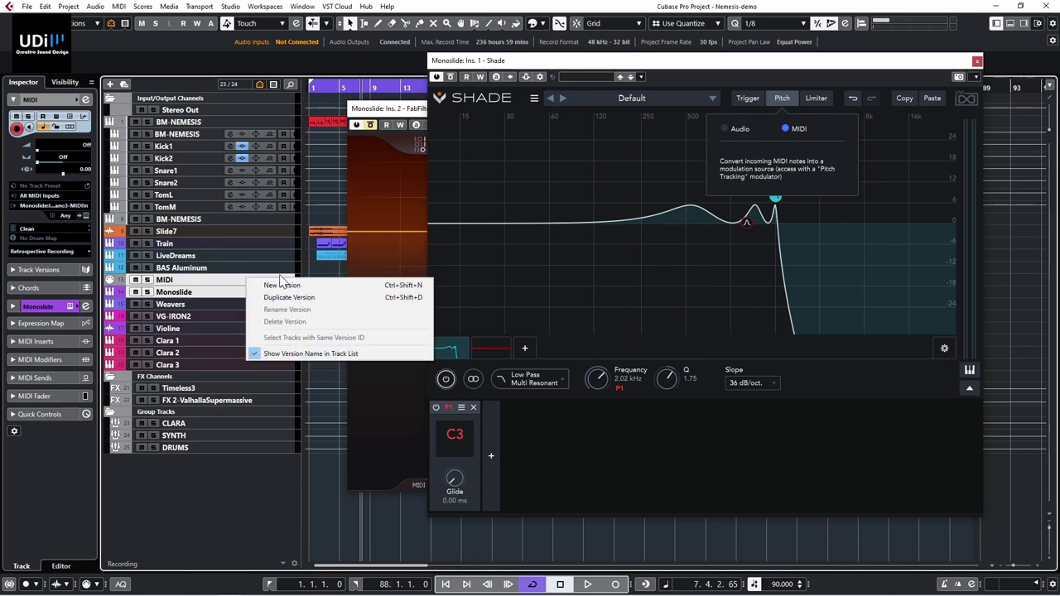
left_click(221, 286)
left_click(282, 283)
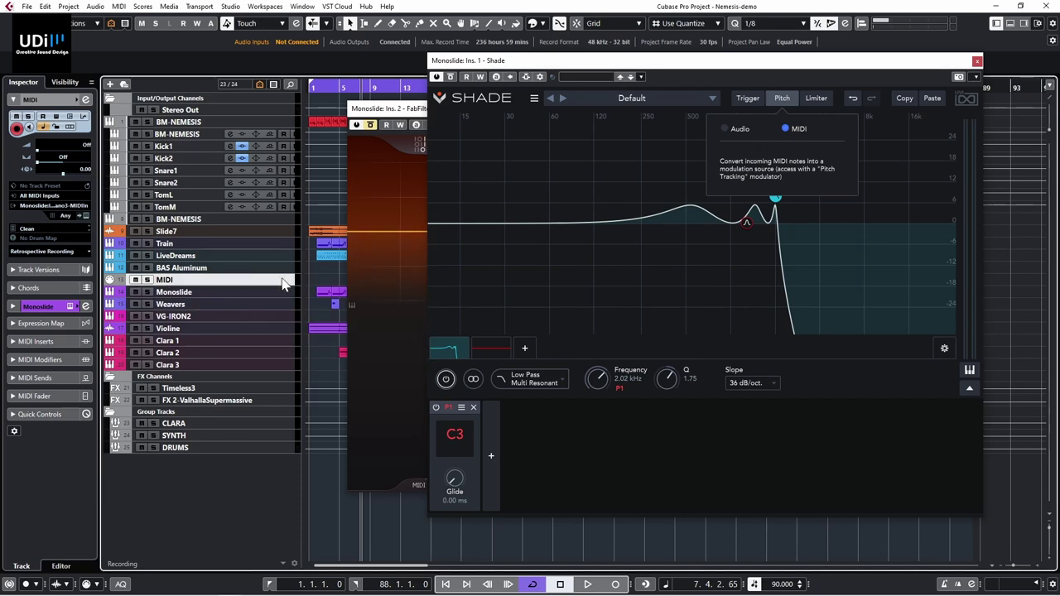
left_click(81, 206)
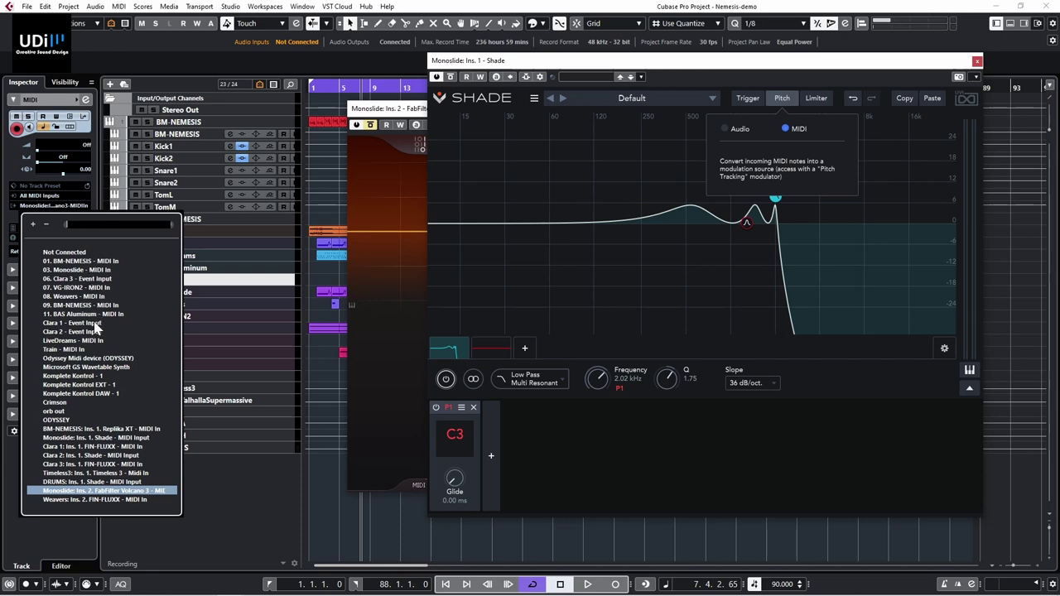
left_click(95, 439)
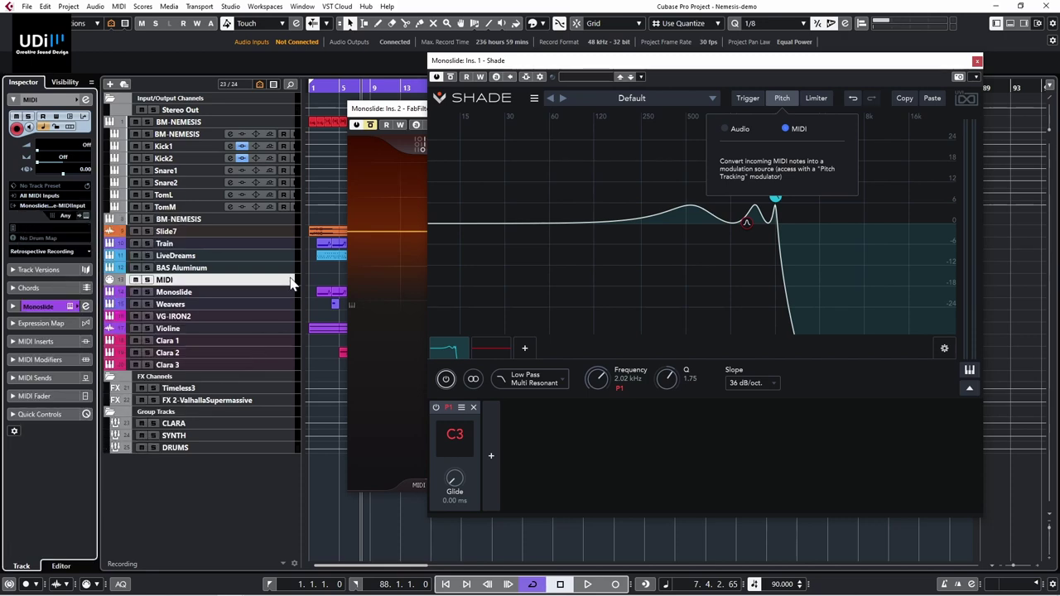
left_click(278, 294, "ctrl")
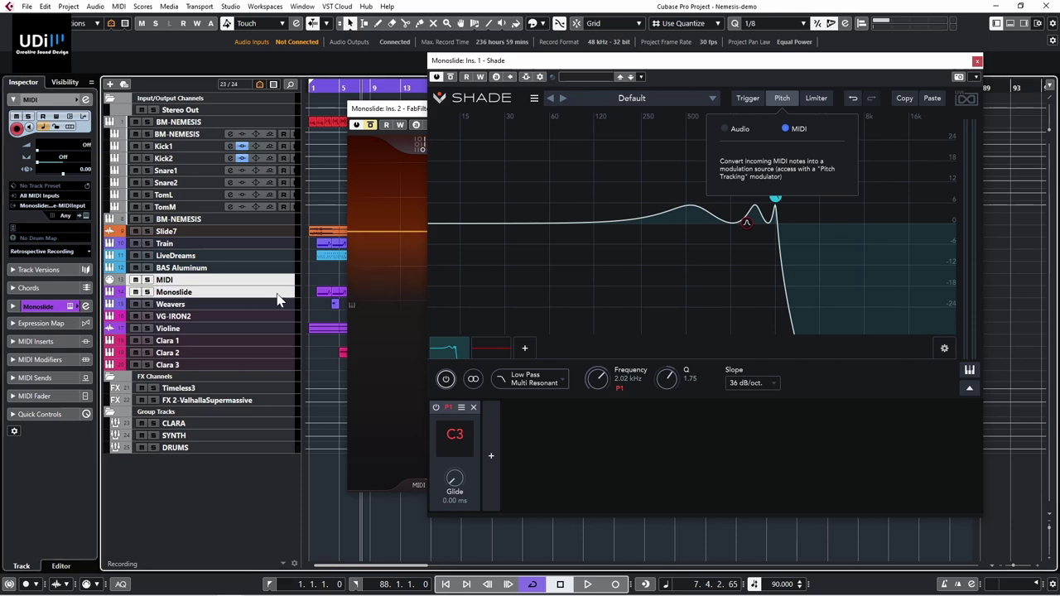